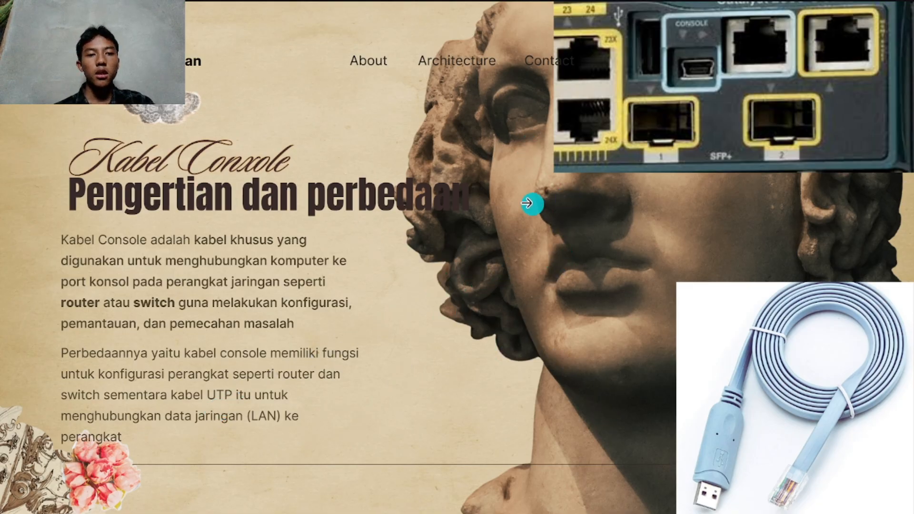
# Step: Advance the Canva presentation from the console cable slide to the closing slide, then leave full-screen presentation mode
pyautogui.moveTo(731, 506)
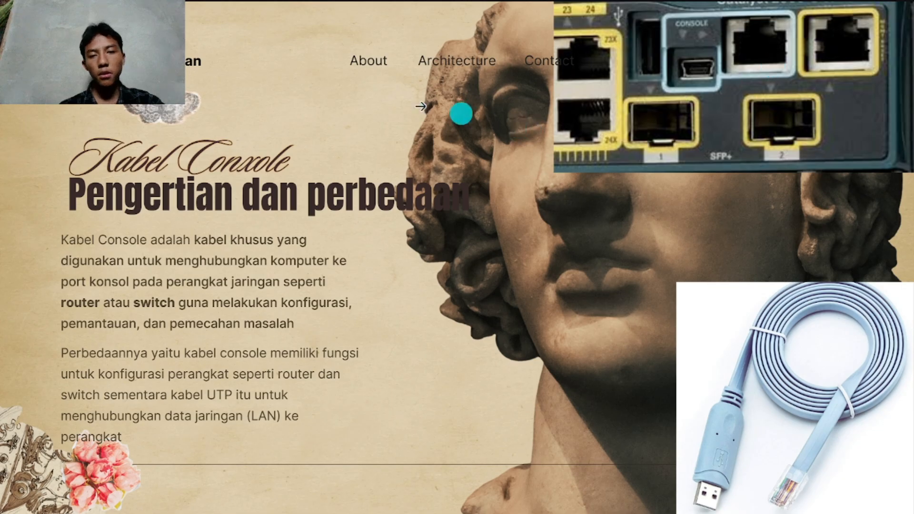
pyautogui.click(809, 302)
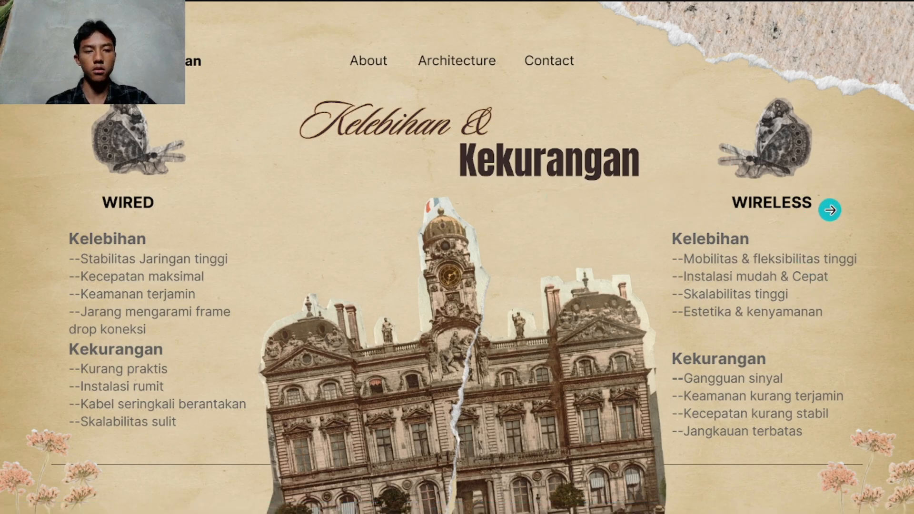
pyautogui.click(839, 206)
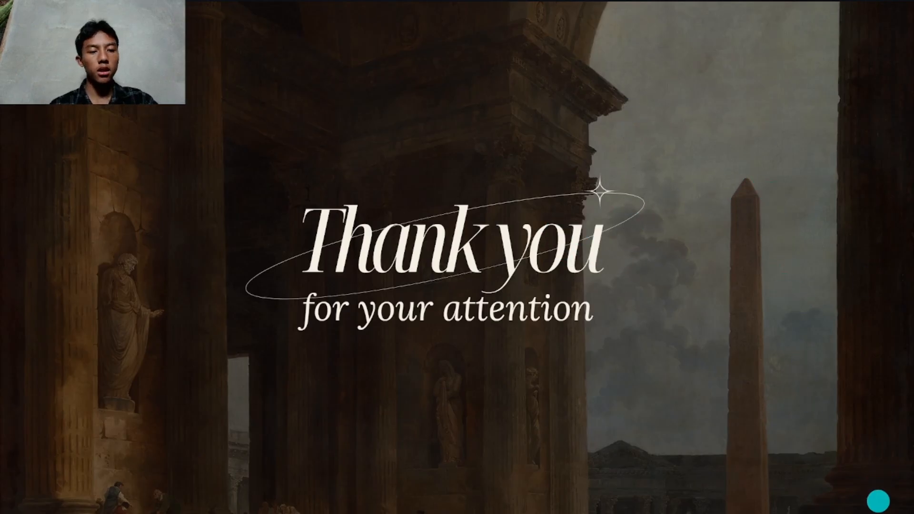
pyautogui.click(877, 500)
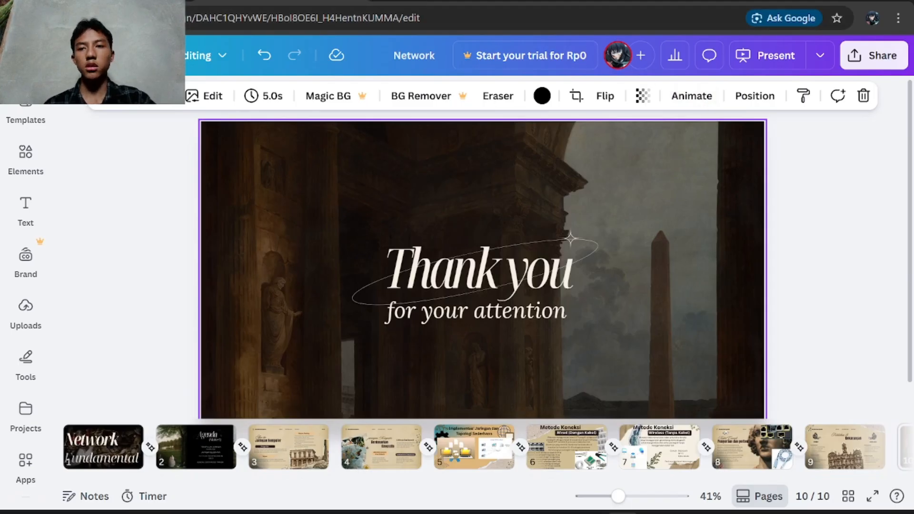
pyautogui.press('super+d')
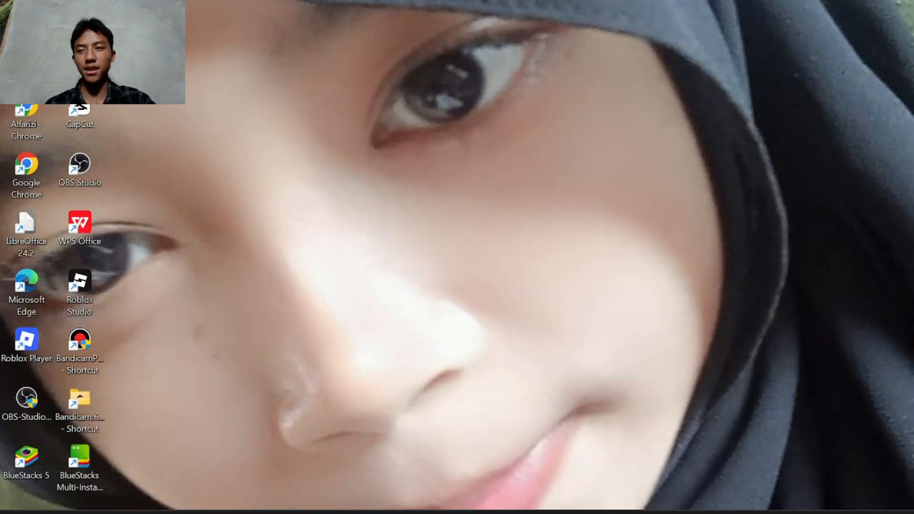
pyautogui.moveTo(591, 512)
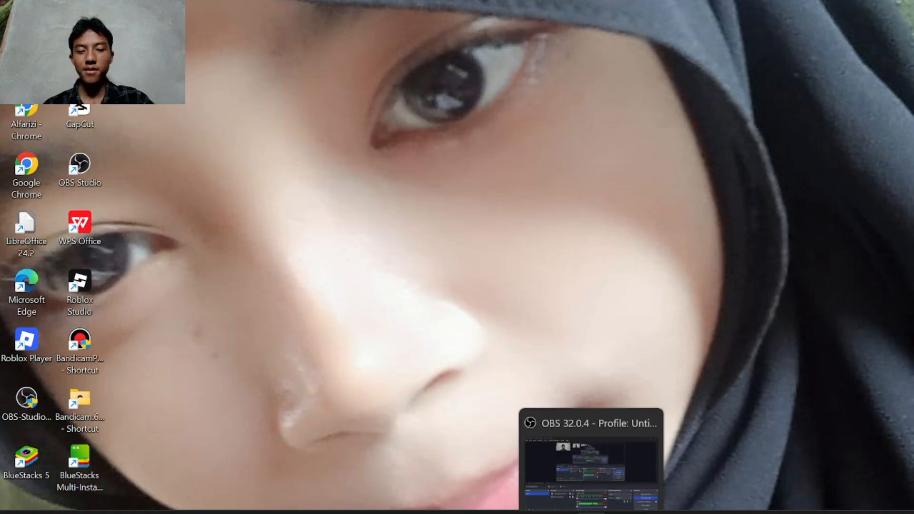
pyautogui.click(623, 513)
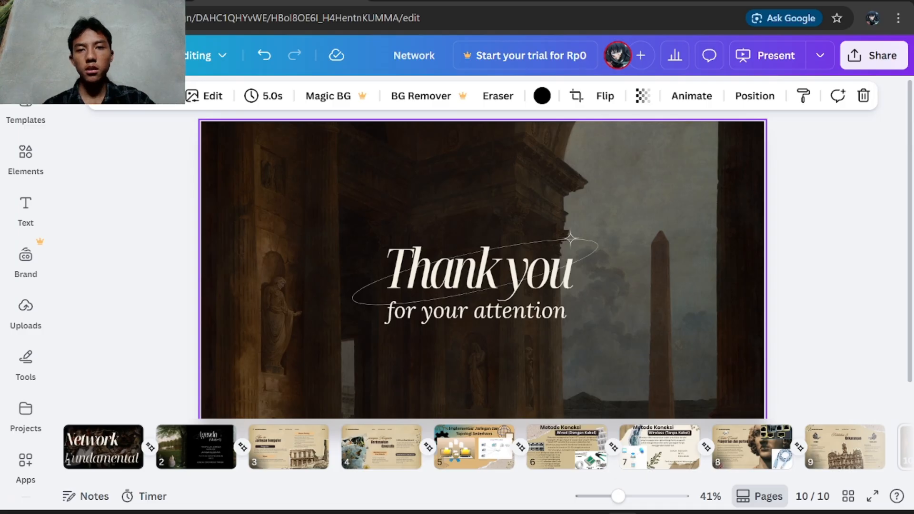
# Step: Search Google from a new-tab page for "cisco packet tracer download old version"
pyautogui.click(384, 1)
pyautogui.click(399, 264)
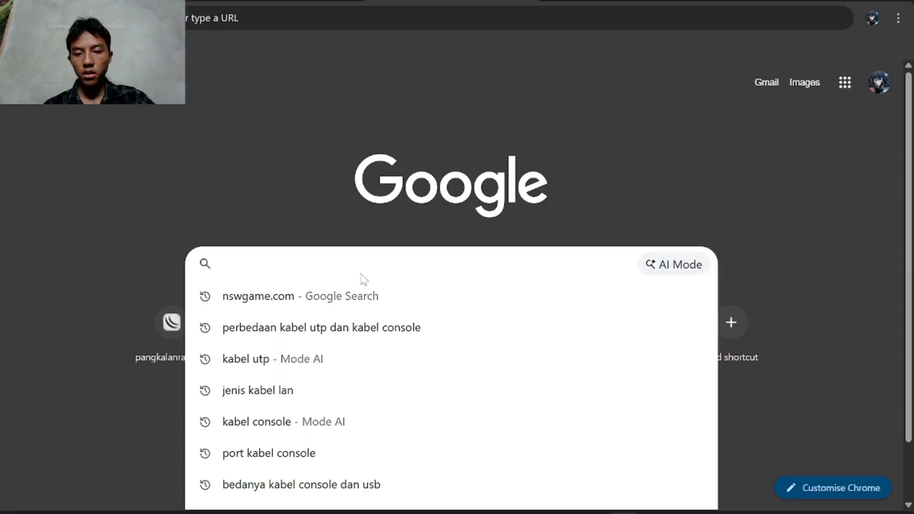
pyautogui.write('ci')
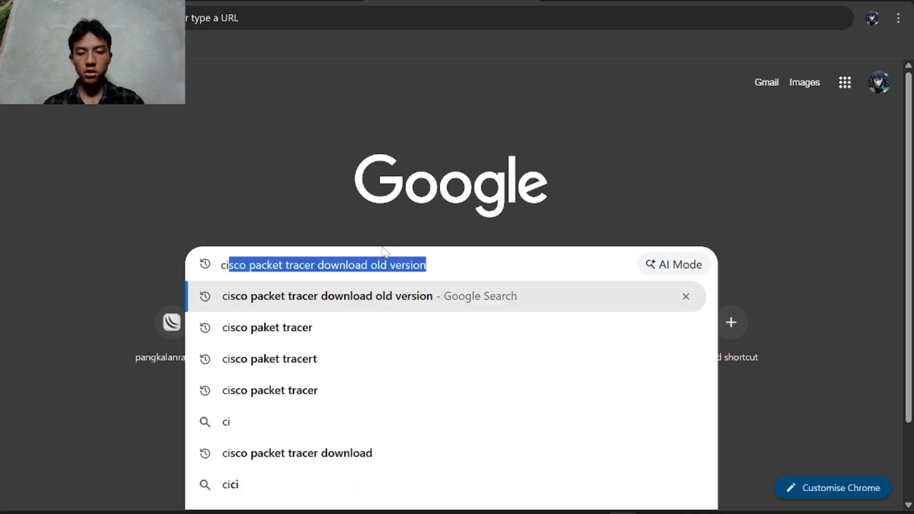
pyautogui.write('sco pa')
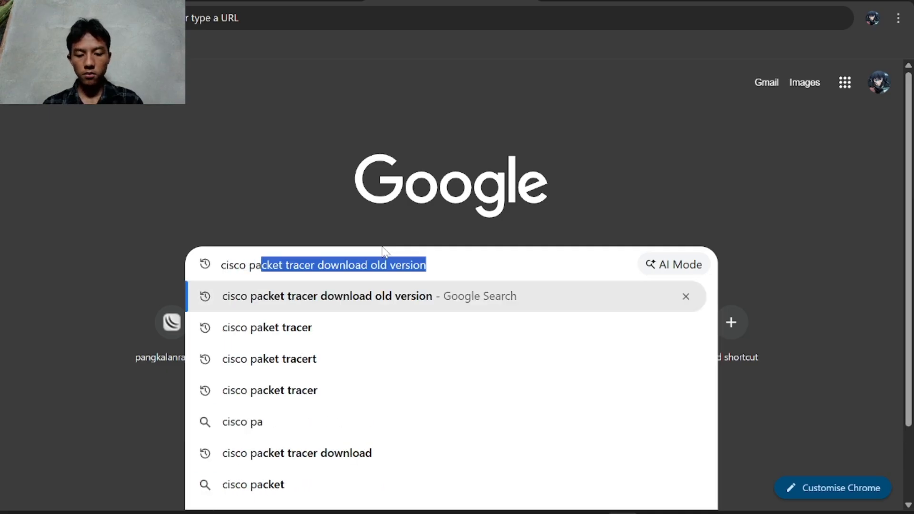
pyautogui.write('cket tra')
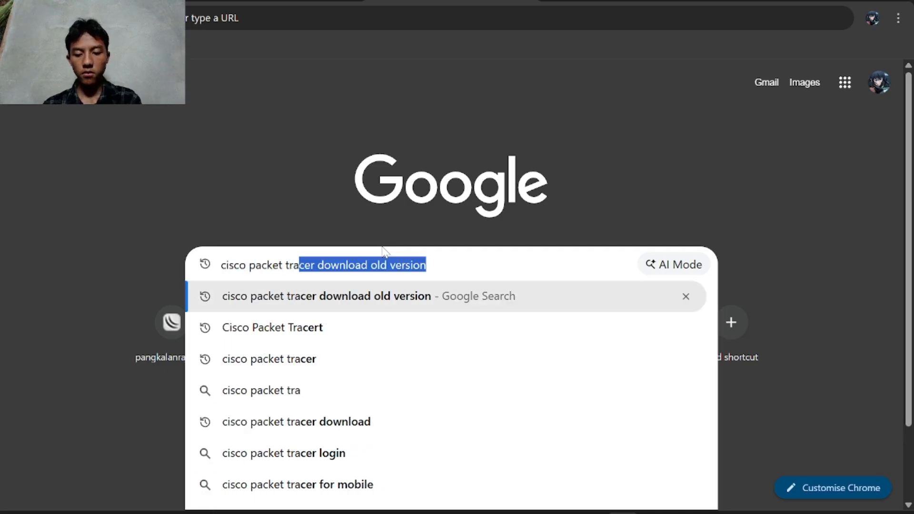
pyautogui.write('cer')
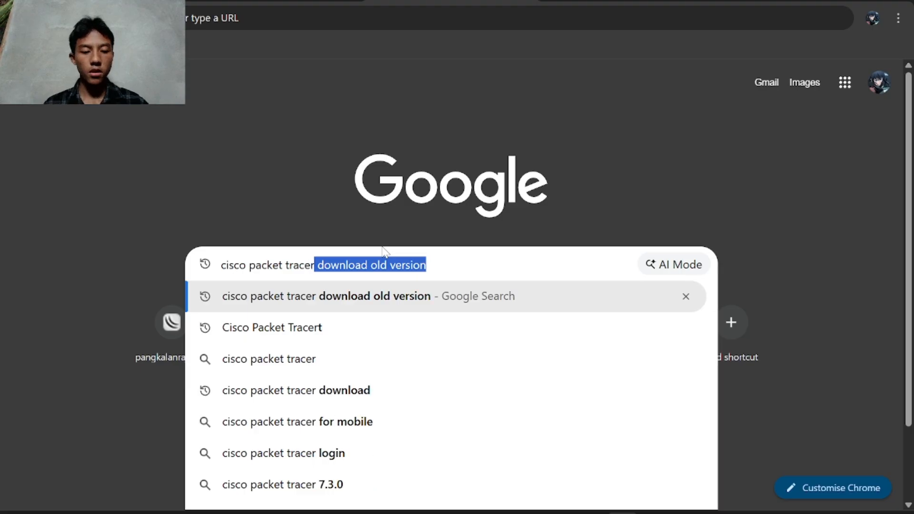
pyautogui.press('Return')
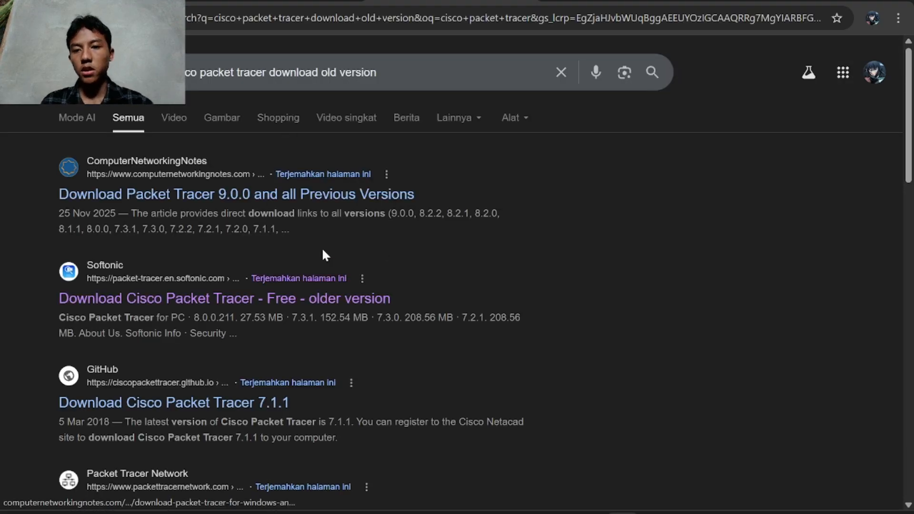
# Step: Open Softonic's older-versions page for Cisco Packet Tracer from the search results and look over the page
pyautogui.scroll(-4, 218, 200)
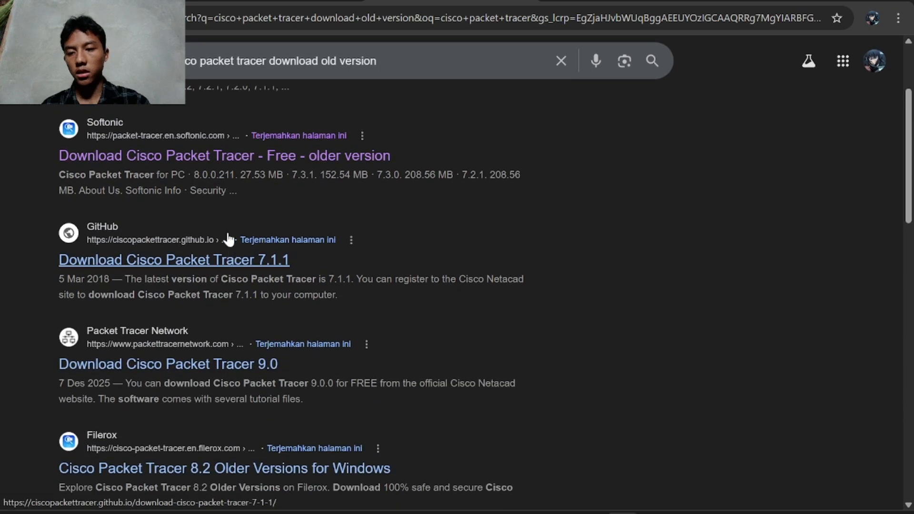
pyautogui.scroll(4, 230, 265)
pyautogui.click(186, 307)
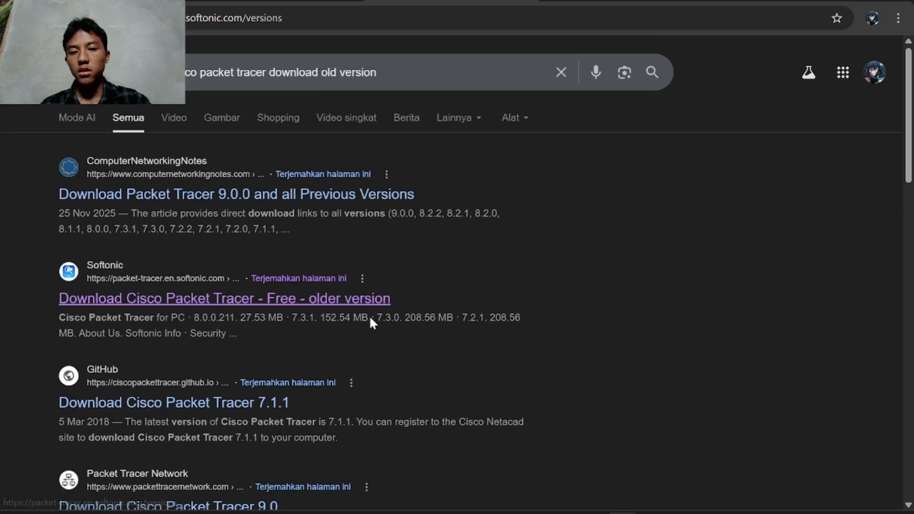
pyautogui.scroll(-5, 407, 277)
pyautogui.scroll(5, 399, 291)
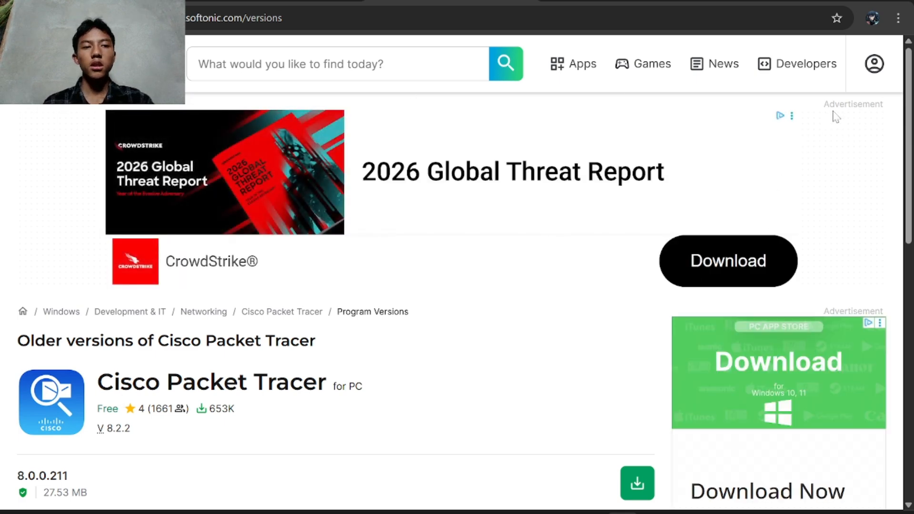
pyautogui.scroll(-3, 383, 290)
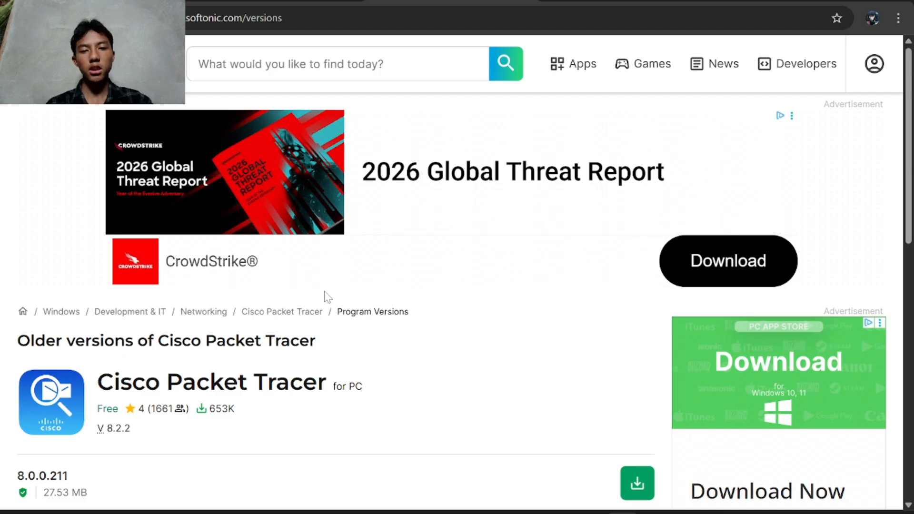
pyautogui.scroll(-1, 428, 300)
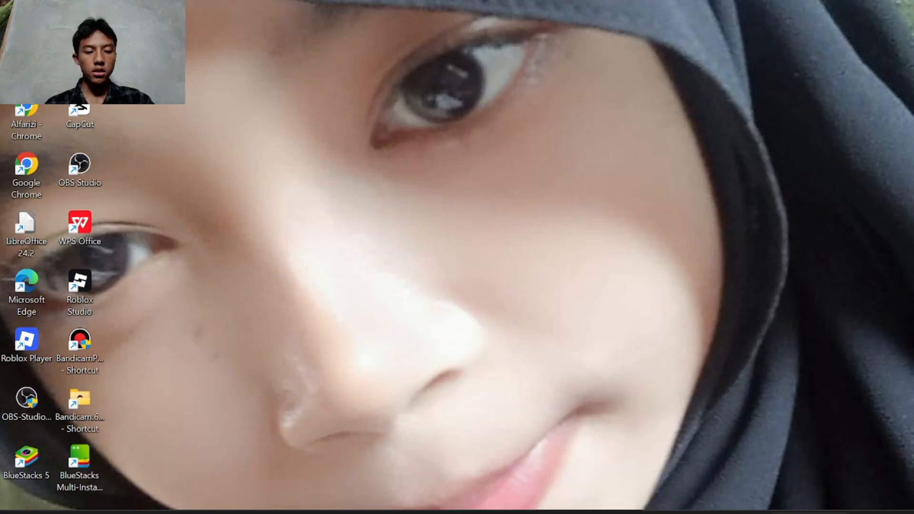
# Step: Turn off the computer's Wi-Fi connection and dismiss the quick settings
pyautogui.click(808, 512)
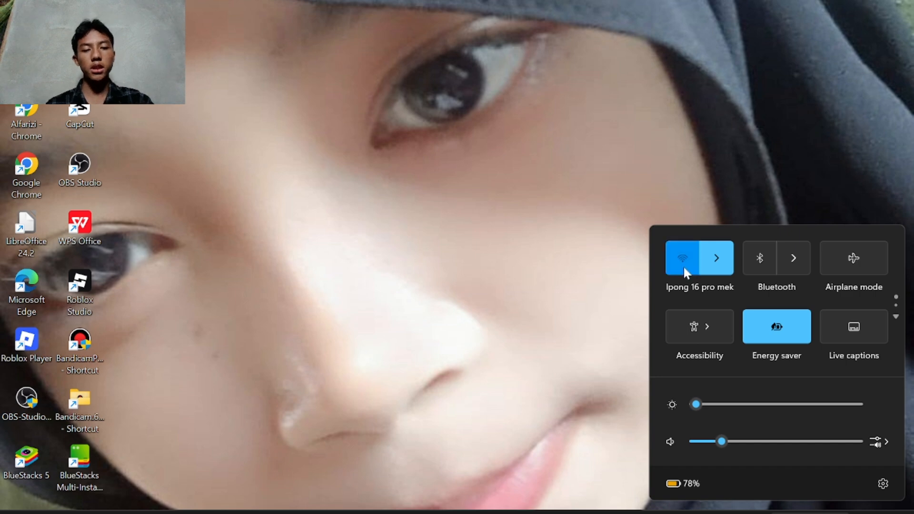
pyautogui.click(684, 264)
pyautogui.click(488, 219)
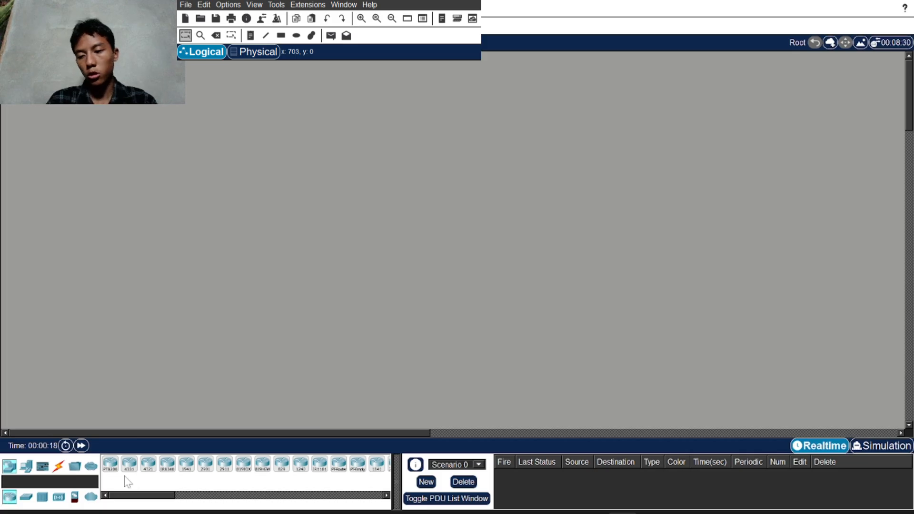
# Step: Switch to Cisco Packet Tracer and review the switches, hubs, wireless devices, WAN emulation, end devices and connections categories
pyautogui.click(26, 496)
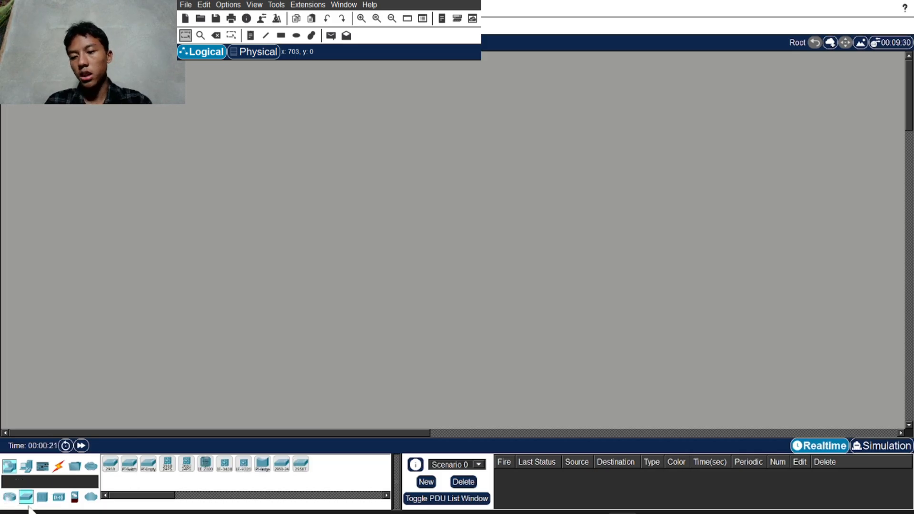
pyautogui.click(45, 497)
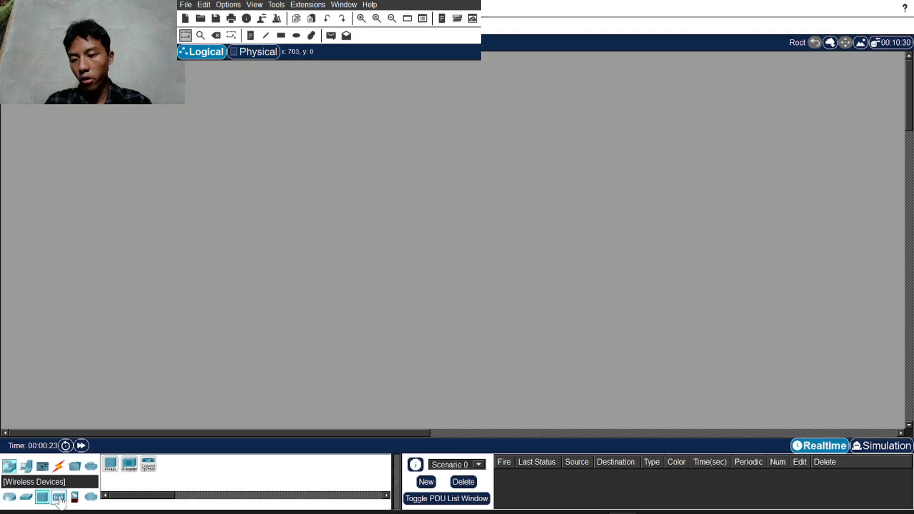
pyautogui.click(59, 497)
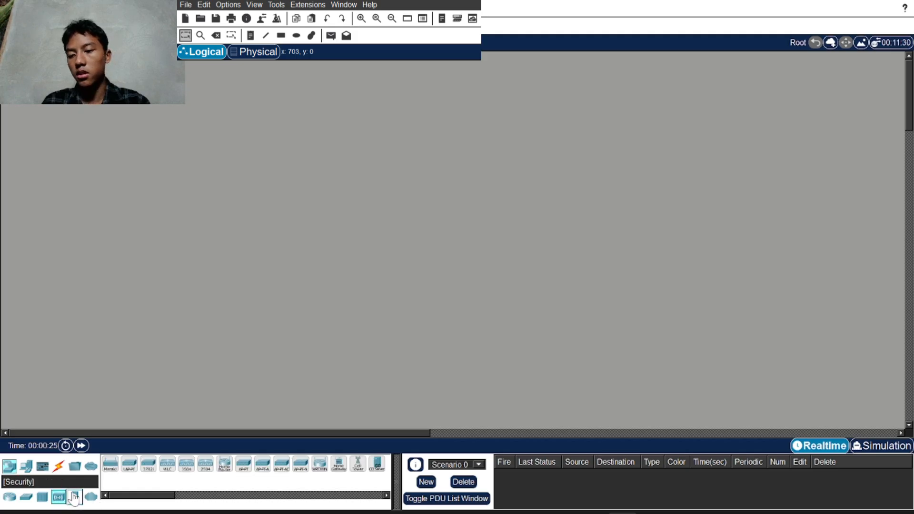
pyautogui.click(91, 496)
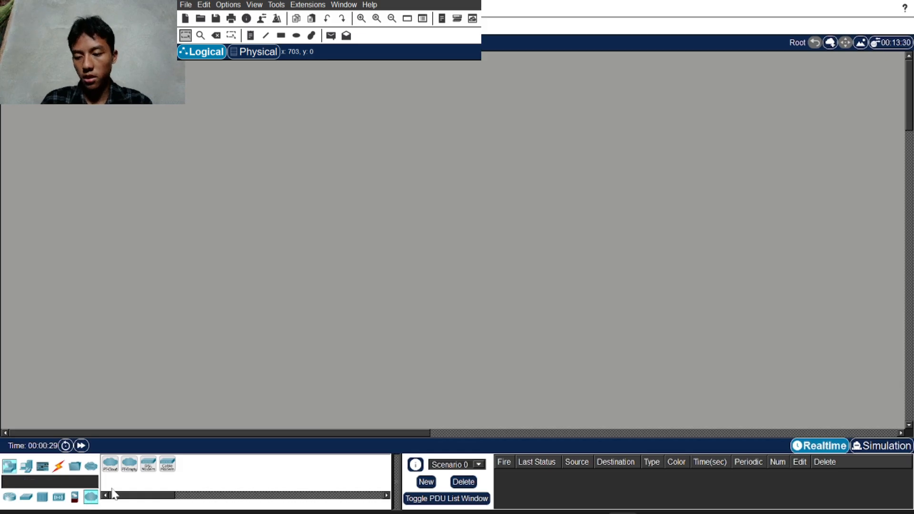
pyautogui.click(27, 469)
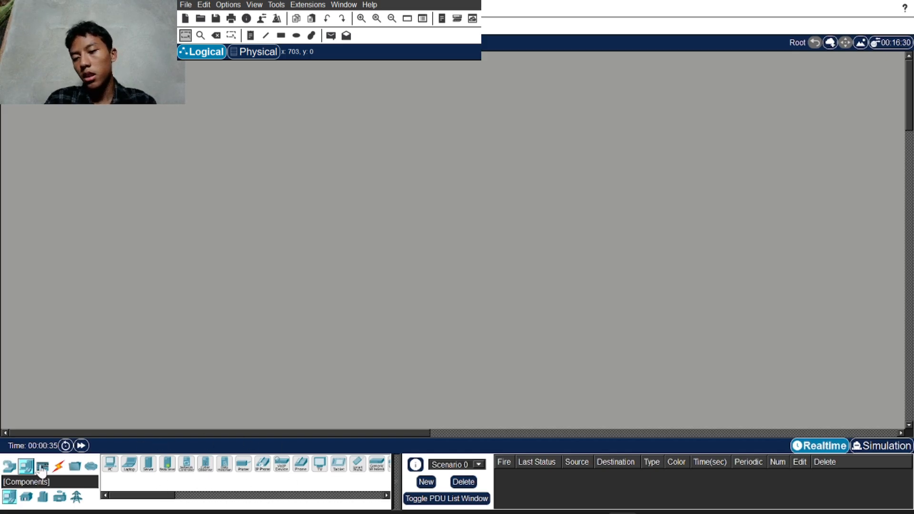
pyautogui.click(57, 471)
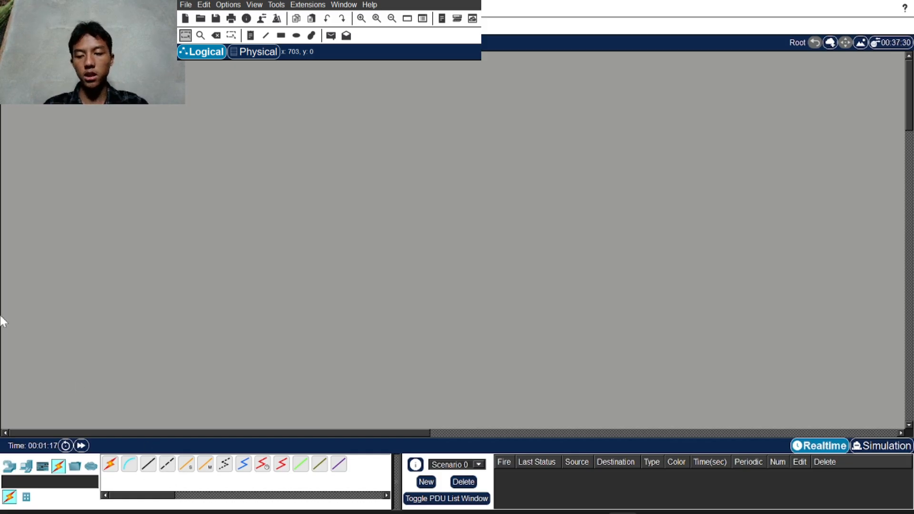
# Step: Switch to the physical workspace and go through Home City and Corporate Office into the Main Wiring Closet
pyautogui.click(264, 54)
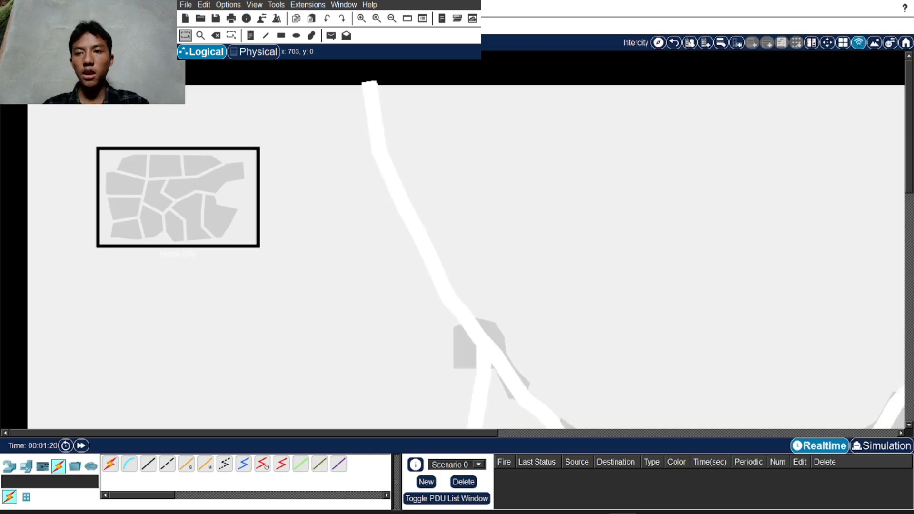
pyautogui.click(179, 217)
pyautogui.click(128, 145)
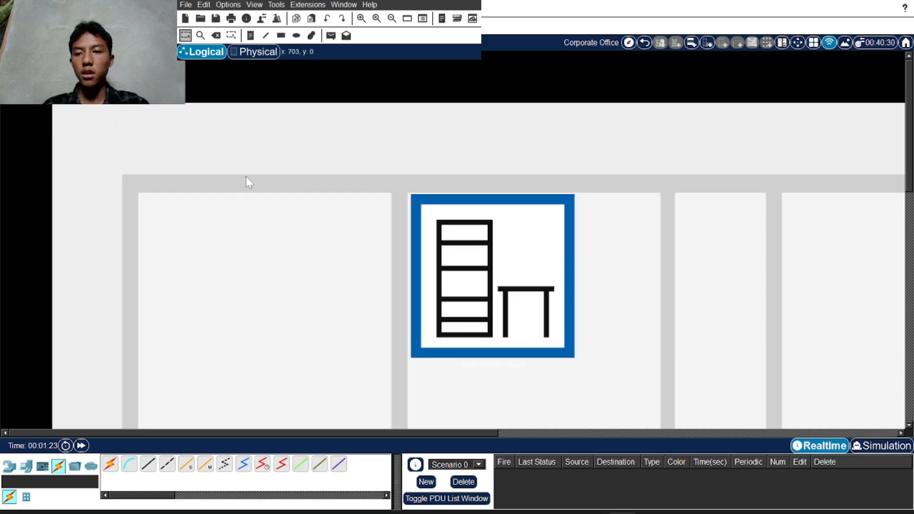
pyautogui.click(440, 282)
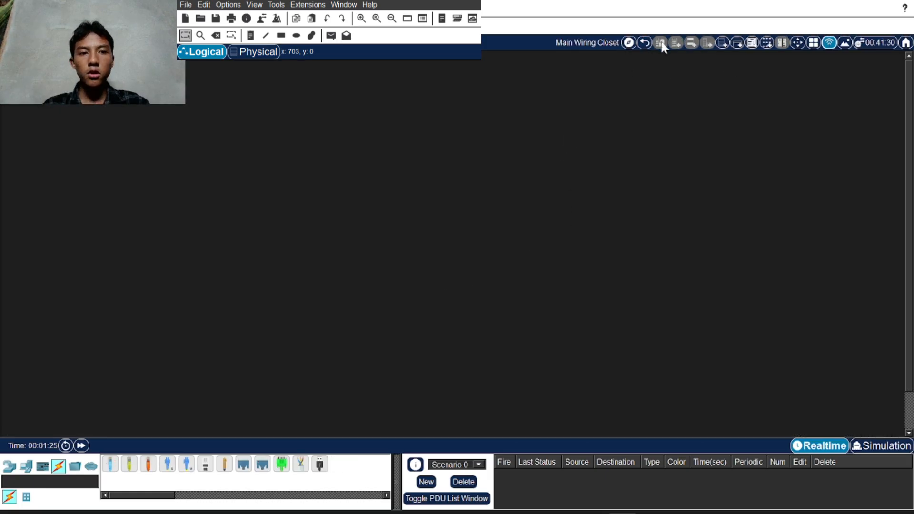
pyautogui.click(737, 44)
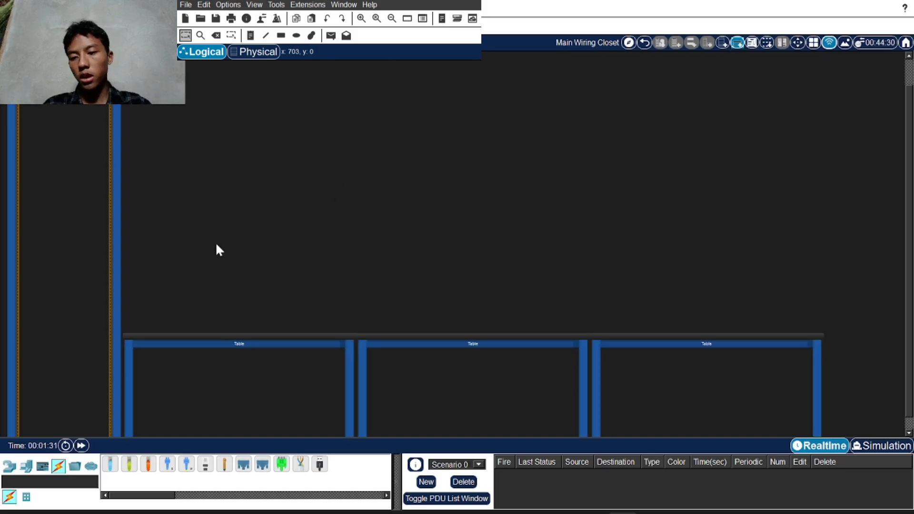
pyautogui.scroll(1, 200, 290)
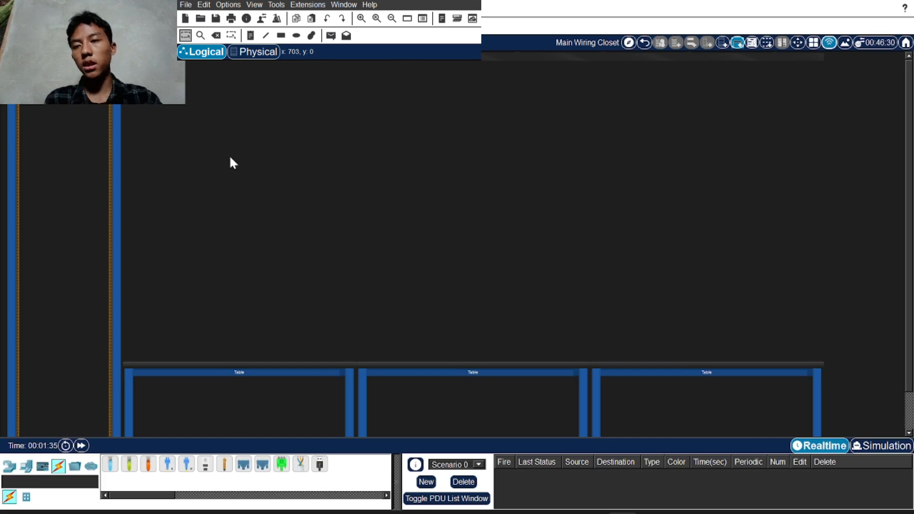
# Step: Place a PC and a laptop from the end devices on the first table of the Main Wiring Closet
pyautogui.click(26, 466)
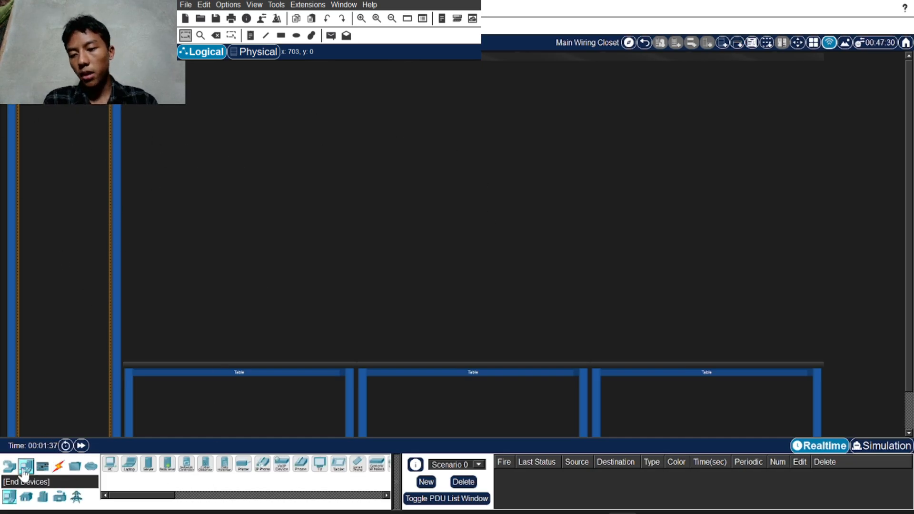
pyautogui.click(110, 464)
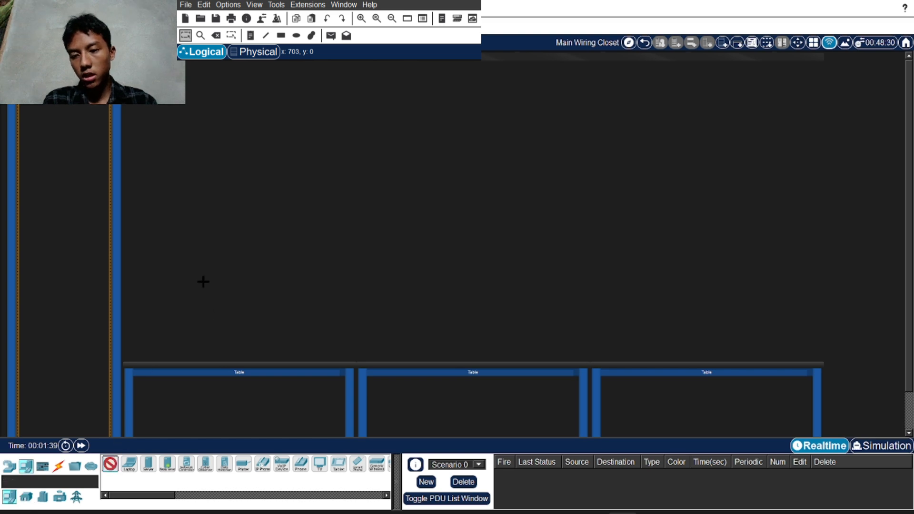
pyautogui.click(193, 277)
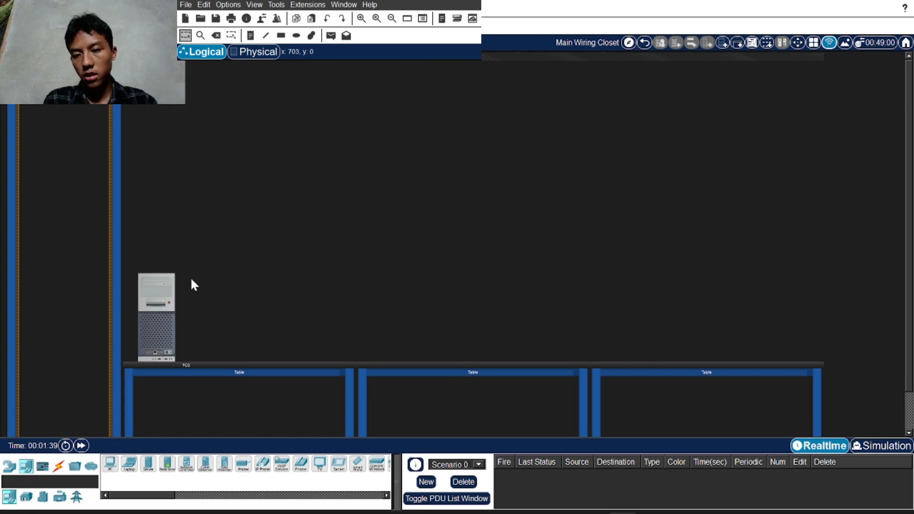
pyautogui.click(129, 464)
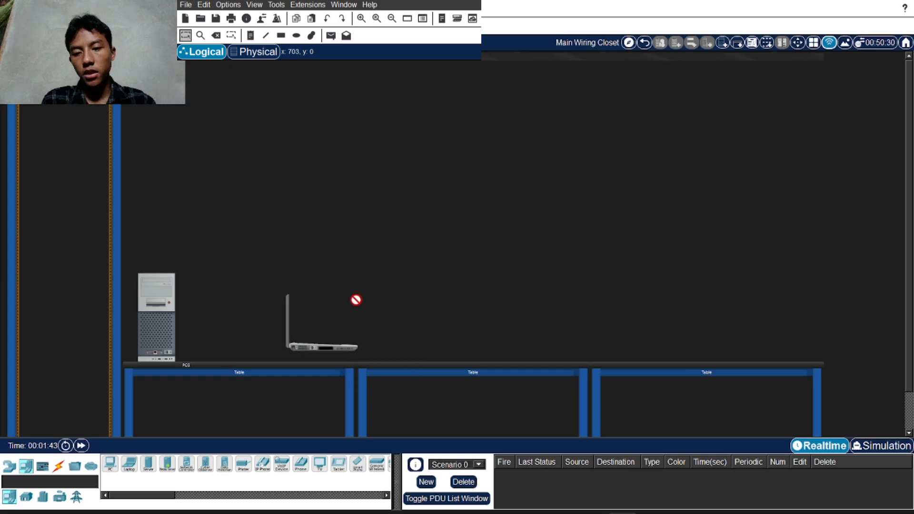
pyautogui.click(312, 306)
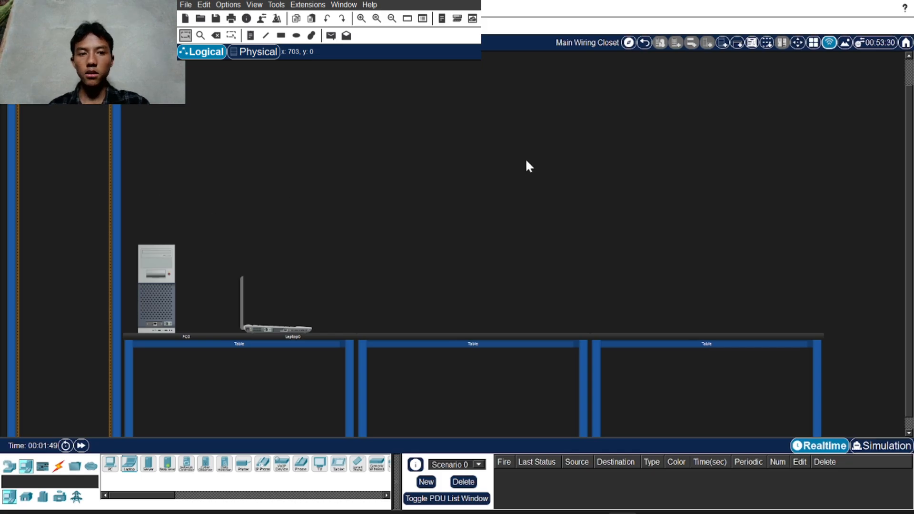
pyautogui.scroll(3, 508, 171)
pyautogui.scroll(-6, 466, 200)
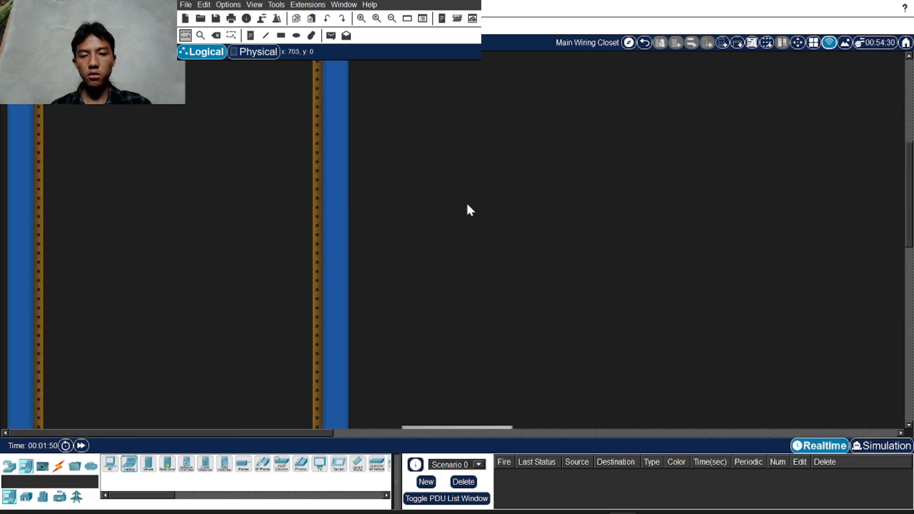
pyautogui.hscroll(3, 465, 203)
pyautogui.scroll(-2, 466, 200)
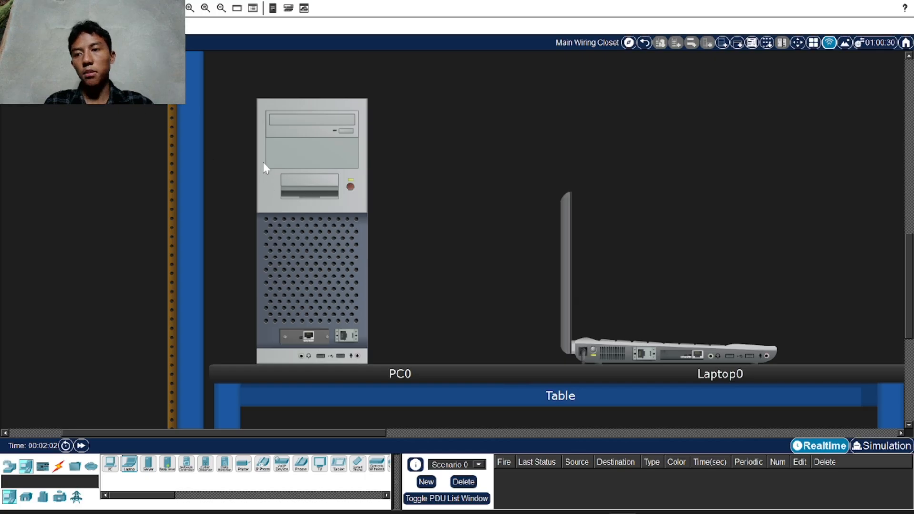
# Step: Switch to the logical workspace and arrange the PC and the laptop side by side with a gap between them
pyautogui.hotkey('ctrl', 'shift', 'l')
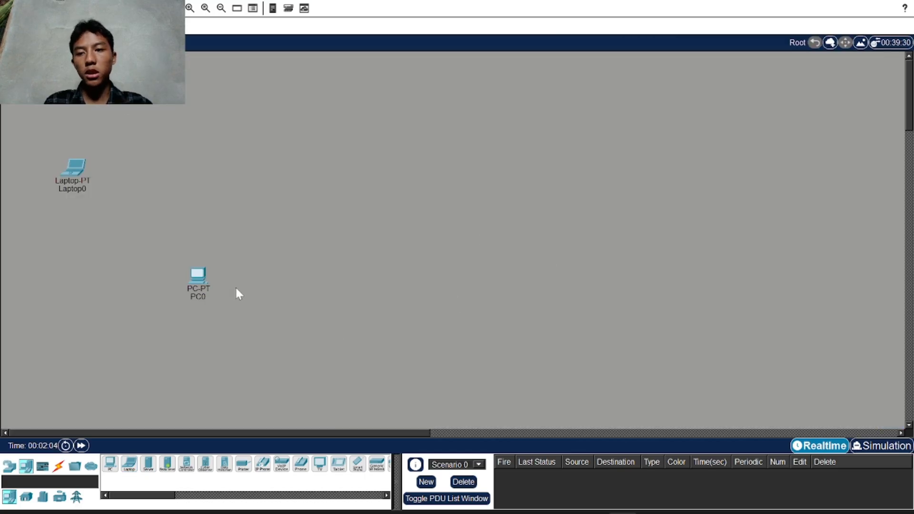
pyautogui.moveTo(195, 278); pyautogui.dragTo(332, 186)
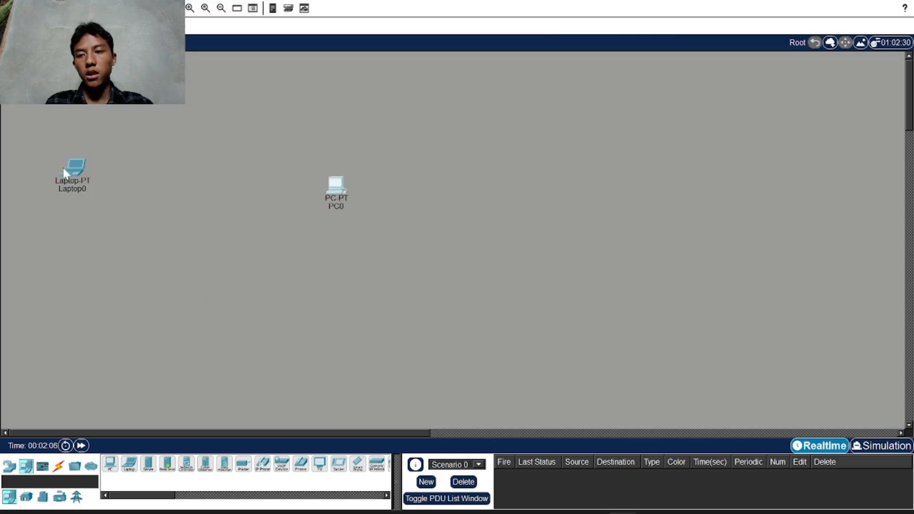
pyautogui.moveTo(74, 169); pyautogui.dragTo(507, 195)
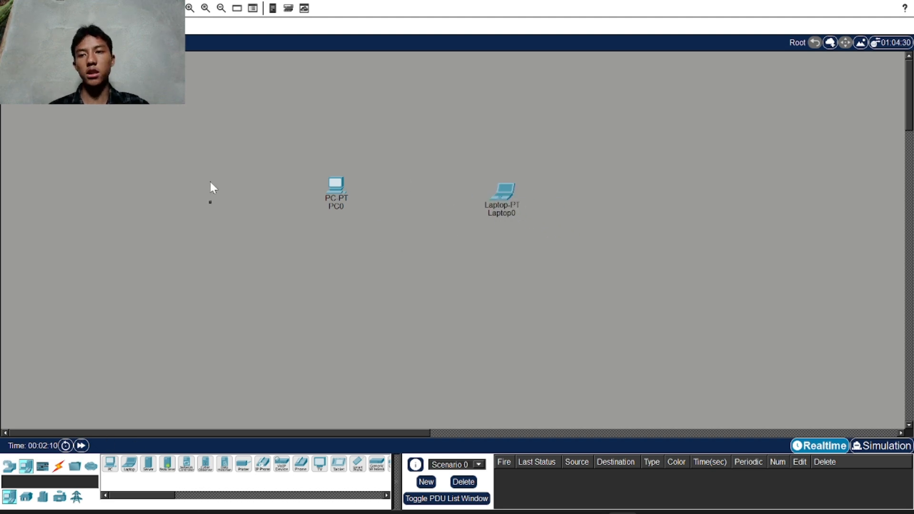
# Step: Return to the physical workspace and examine how the PC and the laptop appear on the wiring closet table
pyautogui.hotkey('shift', 'p')
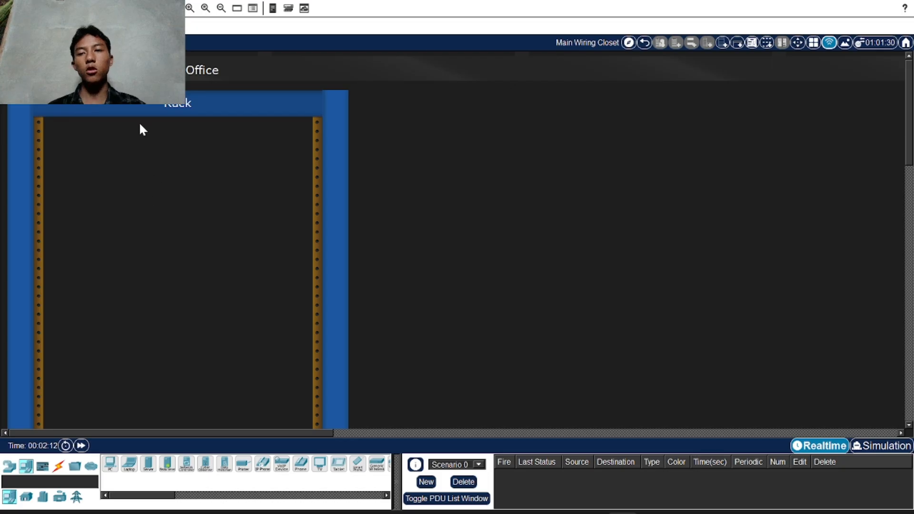
pyautogui.scroll(-5, 428, 119)
pyautogui.scroll(-6, 476, 176)
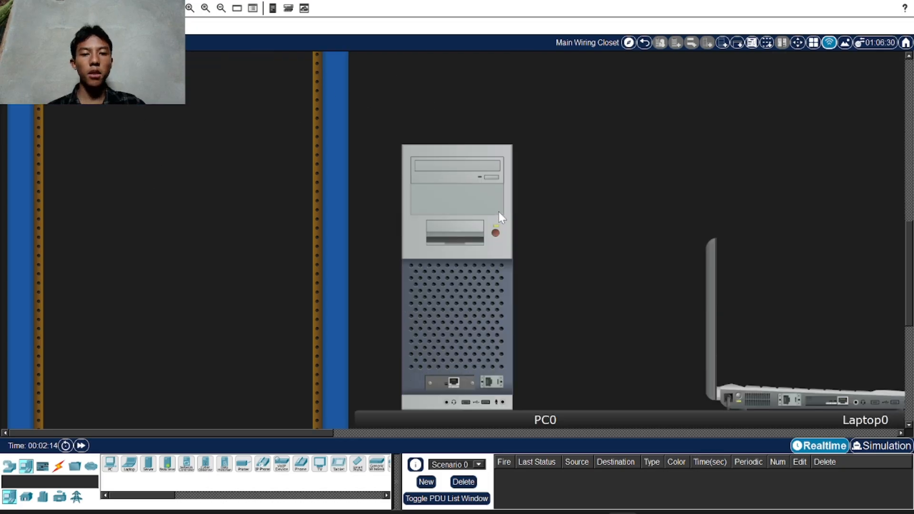
pyautogui.moveTo(241, 433); pyautogui.dragTo(327, 426)
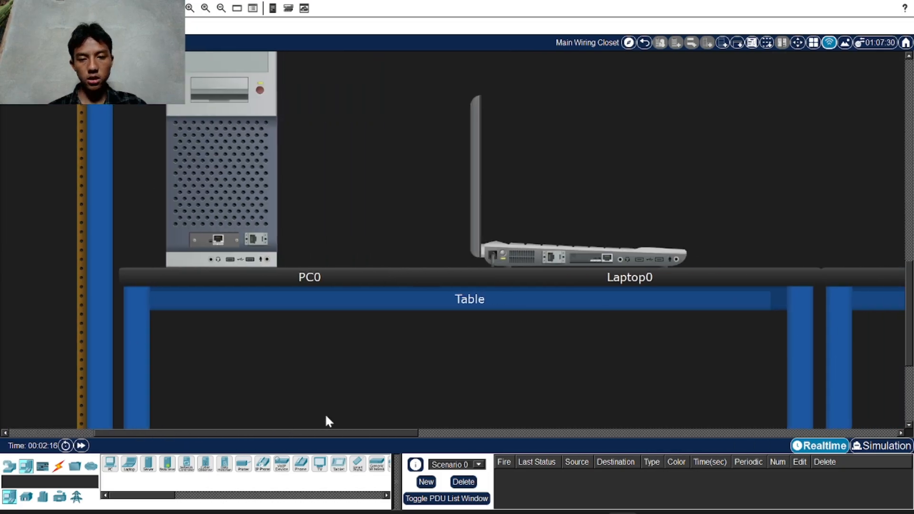
pyautogui.scroll(-1, 371, 224)
pyautogui.scroll(2, 372, 208)
pyautogui.scroll(2, 377, 215)
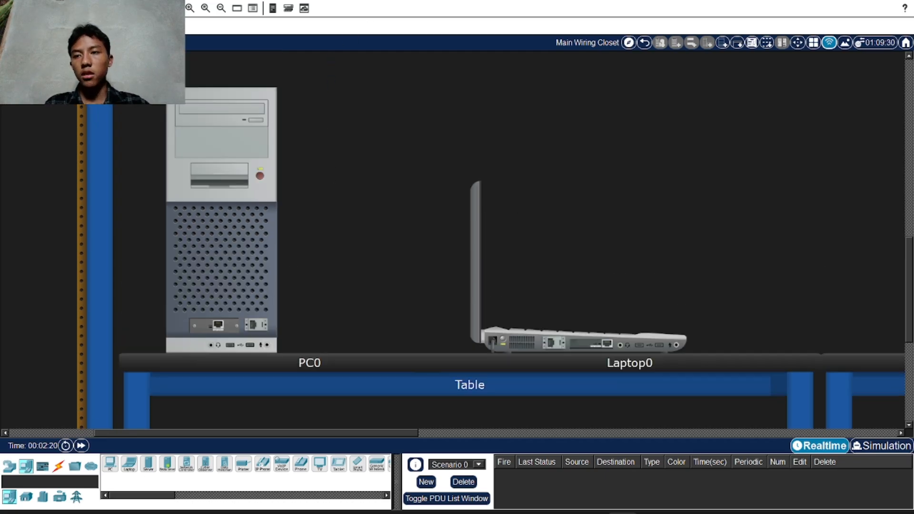
# Step: Go back to the logical workspace and delete both the PC and the laptop
pyautogui.click(23, 42)
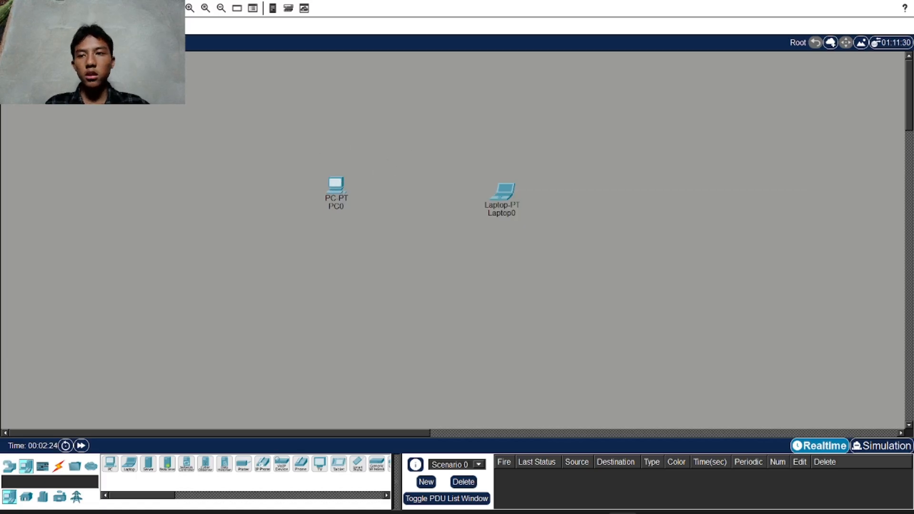
pyautogui.click(39, 26)
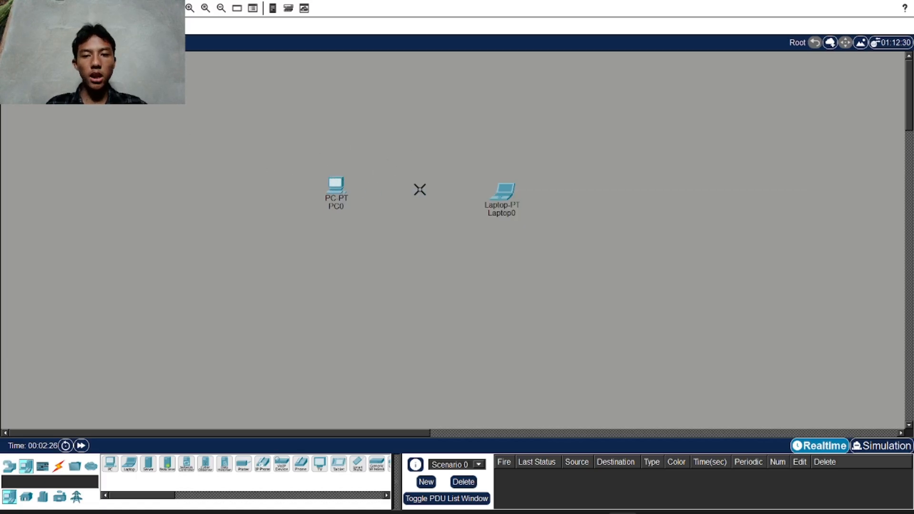
pyautogui.click(337, 187)
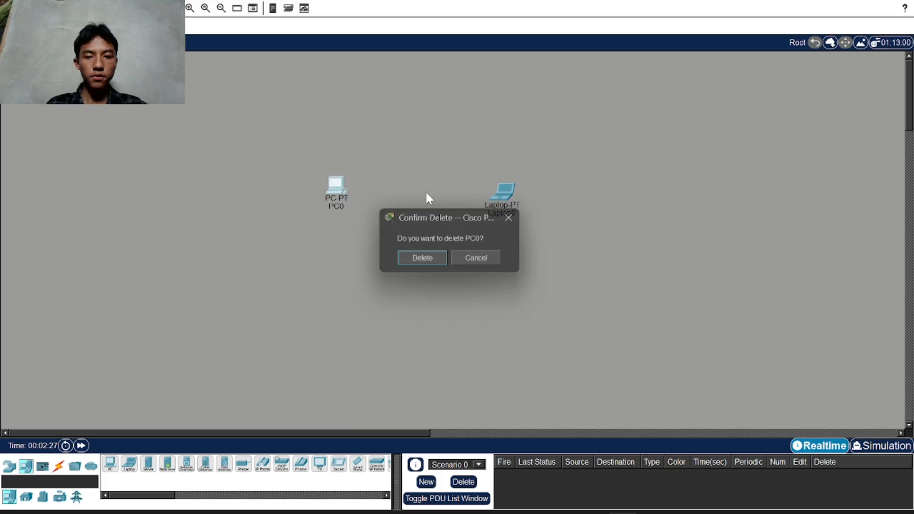
pyautogui.click(428, 261)
pyautogui.click(502, 194)
pyautogui.click(423, 260)
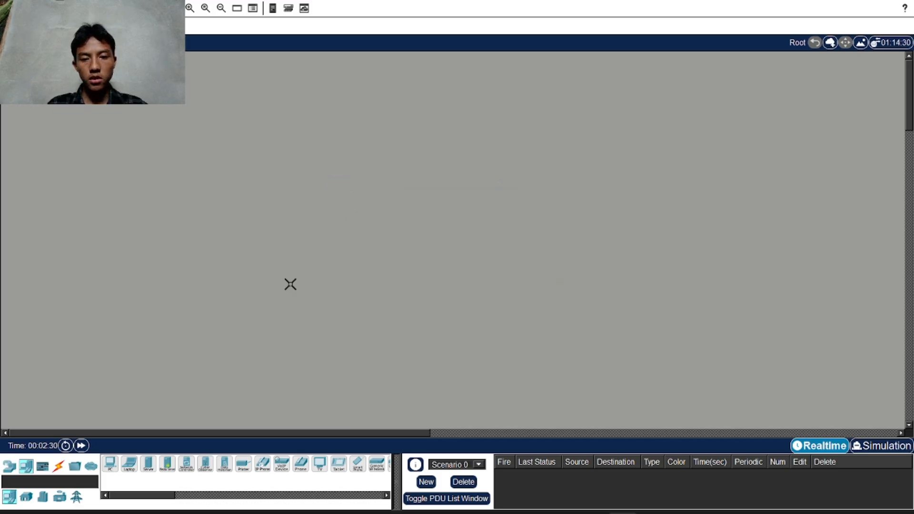
# Step: Place two PC-PT end devices side by side in the lower part of the logical workspace
pyautogui.click(10, 467)
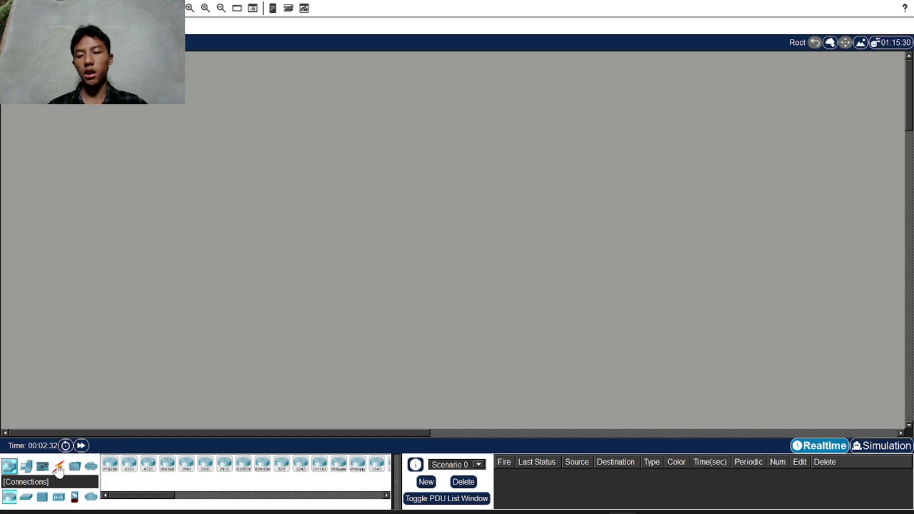
pyautogui.click(26, 466)
pyautogui.click(116, 468)
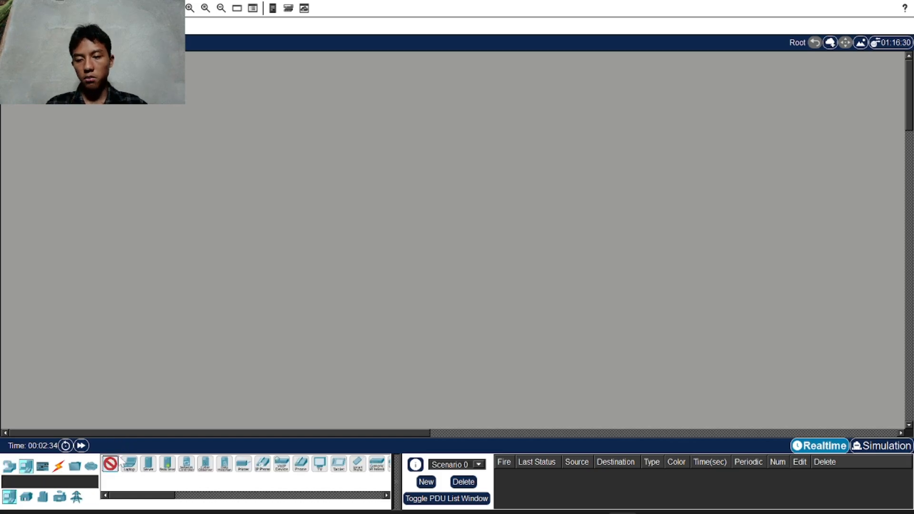
pyautogui.click(164, 362)
pyautogui.click(110, 464)
pyautogui.click(293, 372)
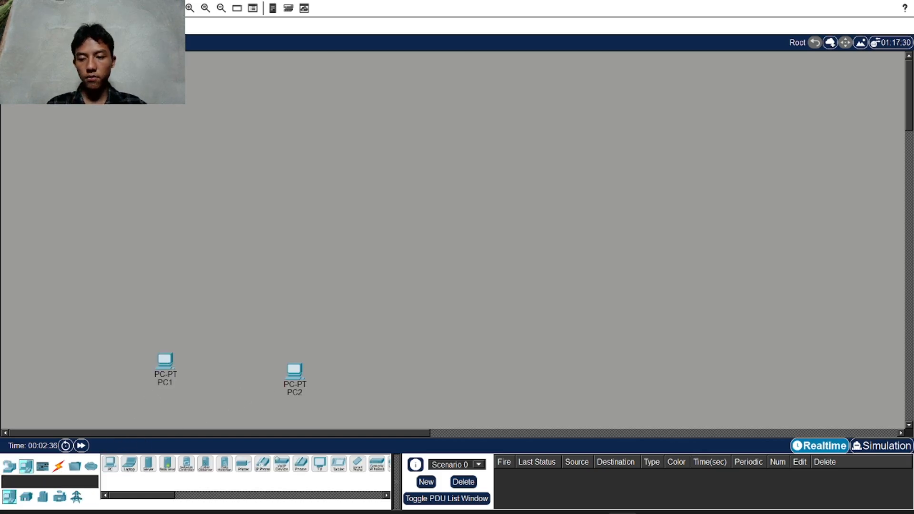
# Step: Add a generic Router-PT above the two PCs and a generic Switch-PT above the router
pyautogui.click(9, 466)
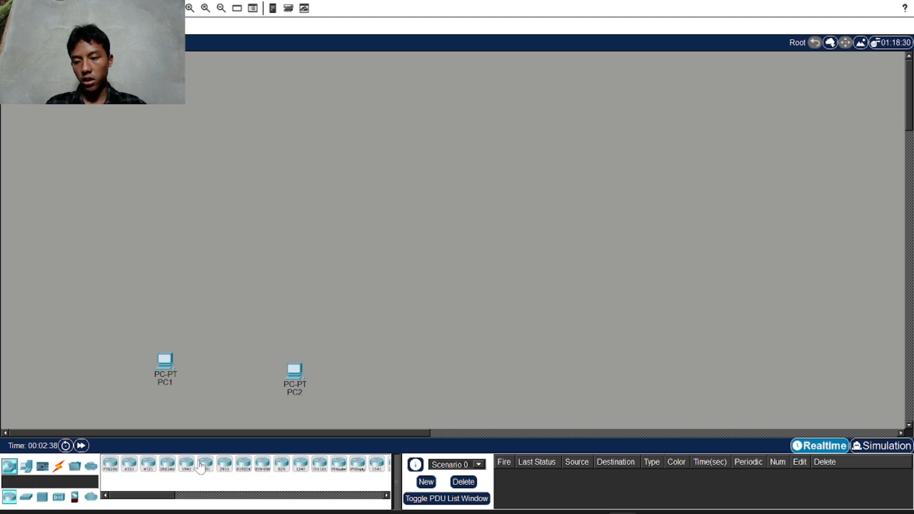
pyautogui.click(339, 466)
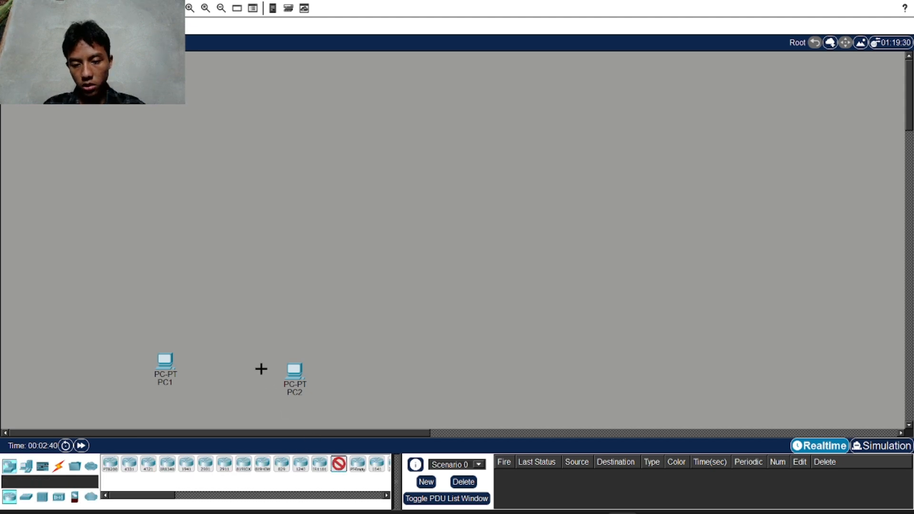
pyautogui.click(200, 259)
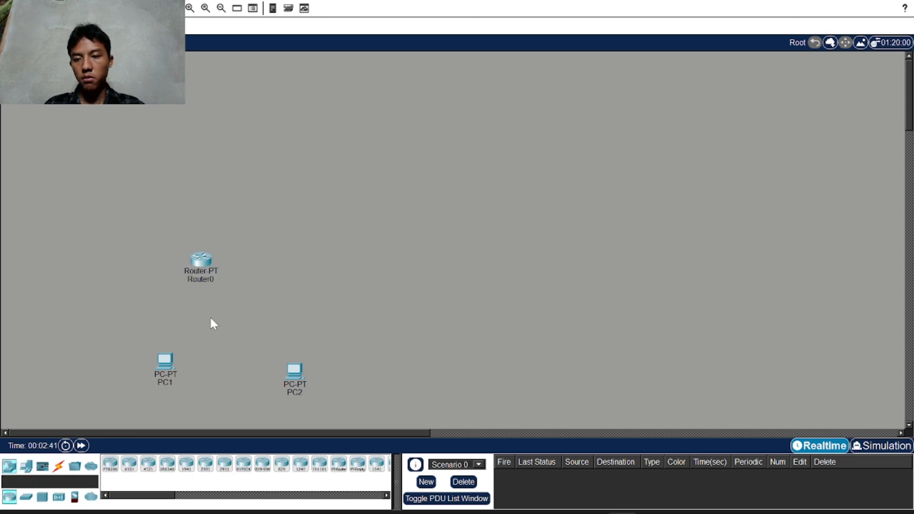
pyautogui.click(26, 496)
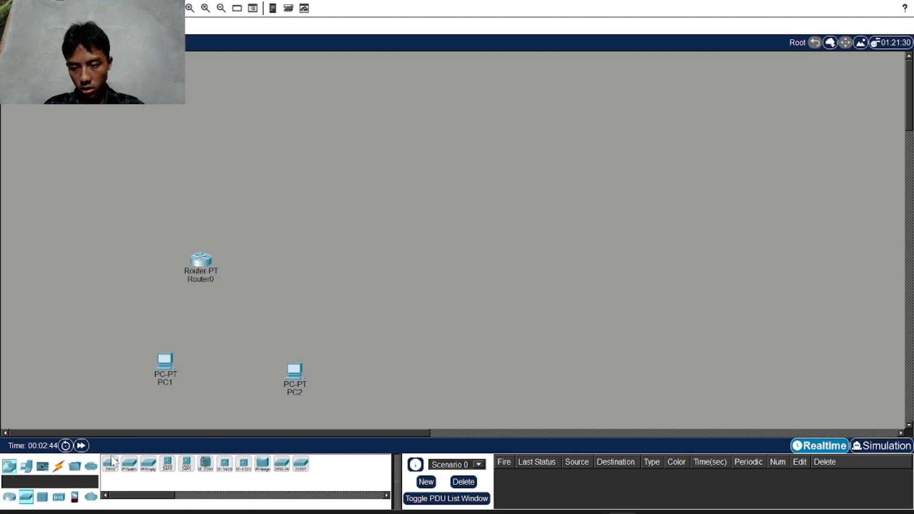
pyautogui.click(129, 464)
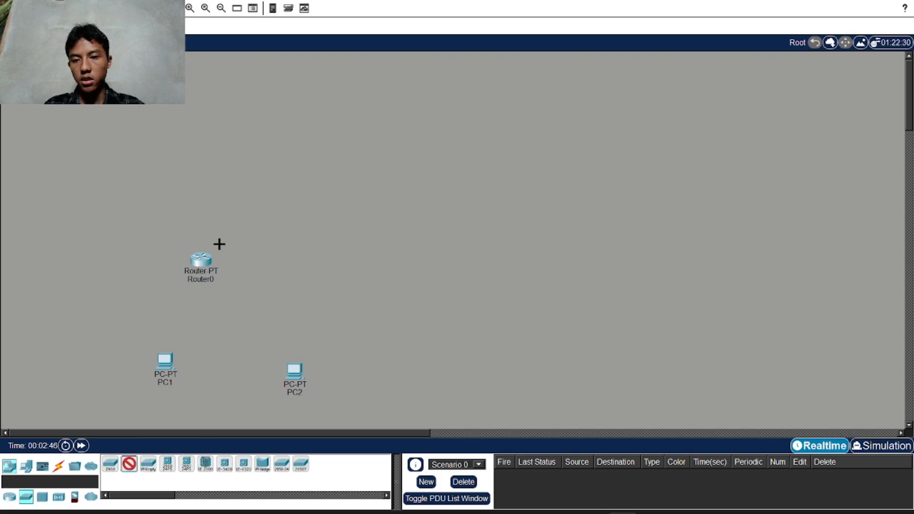
pyautogui.click(237, 167)
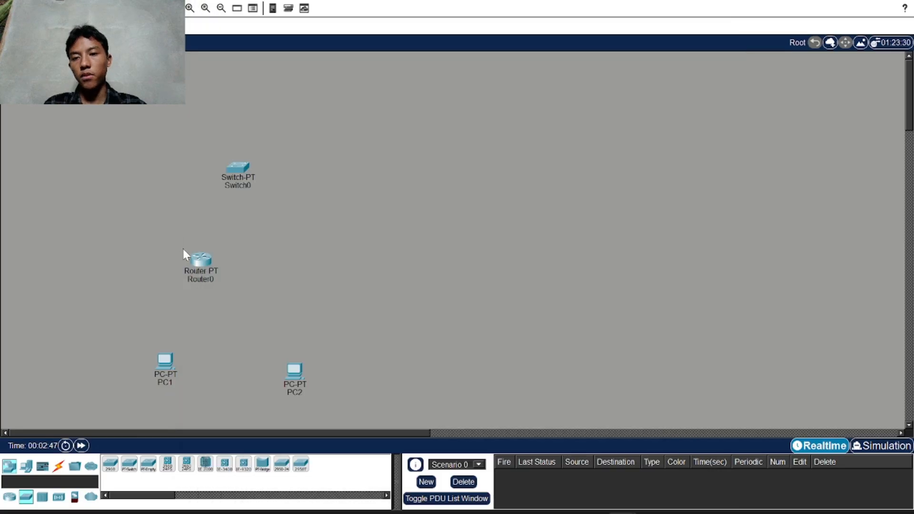
# Step: Rearrange the network devices so the switch sits between the router above and the two PCs below
pyautogui.moveTo(185, 254); pyautogui.dragTo(196, 120)
pyautogui.moveTo(236, 175); pyautogui.dragTo(227, 268)
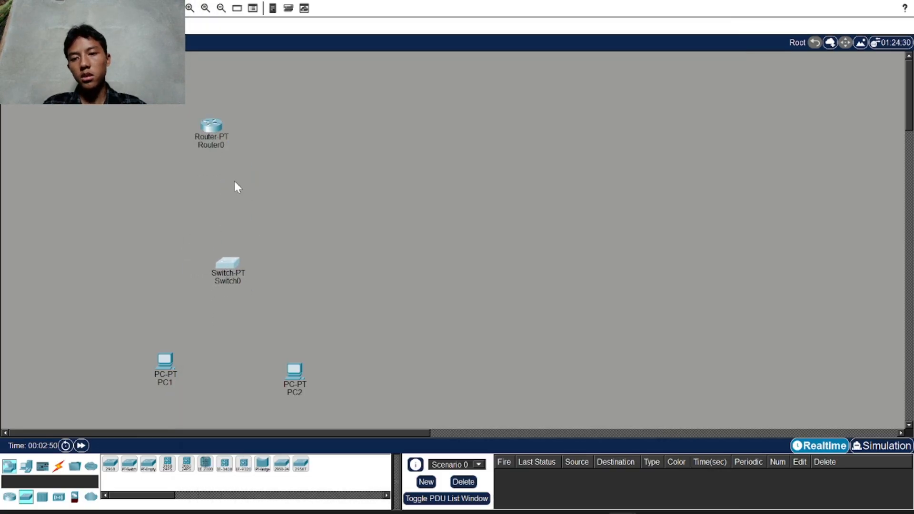
pyautogui.moveTo(211, 125); pyautogui.dragTo(231, 191)
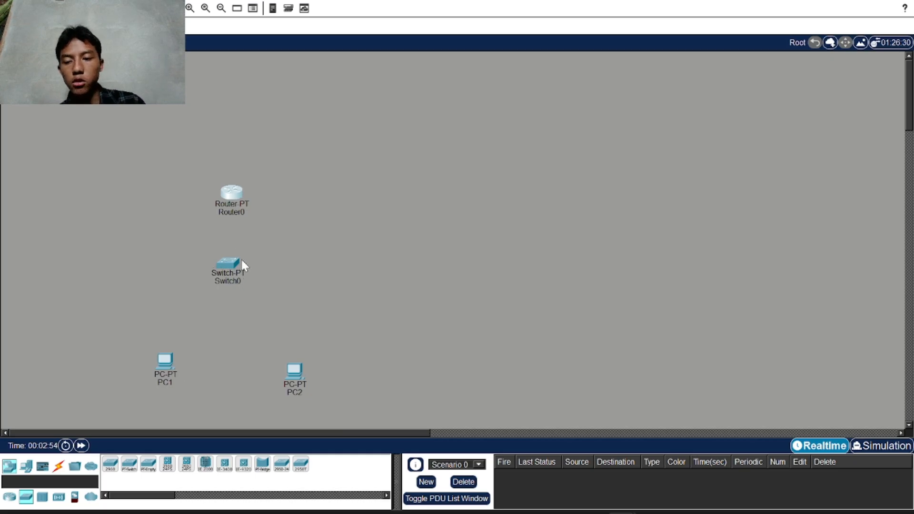
pyautogui.click(313, 195)
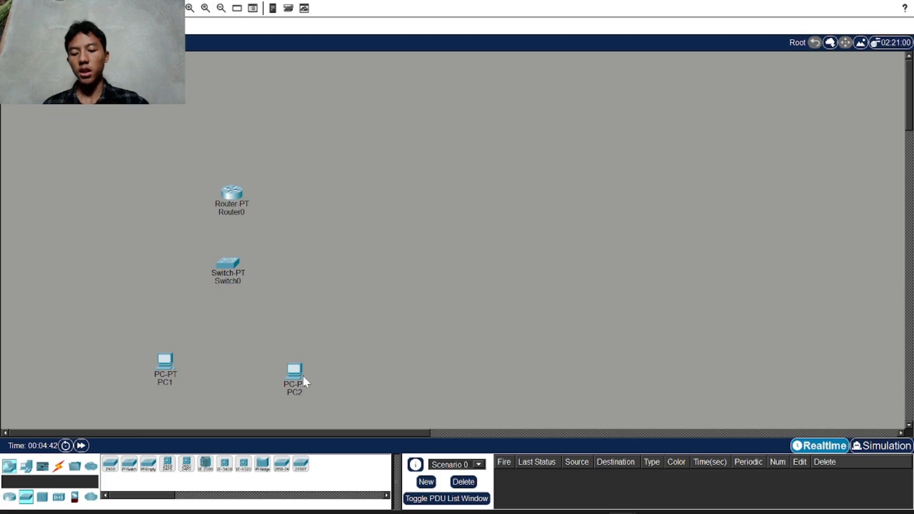
# Step: Move the two PCs closer together and level with each other, spaced evenly below the switch
pyautogui.moveTo(303, 375)
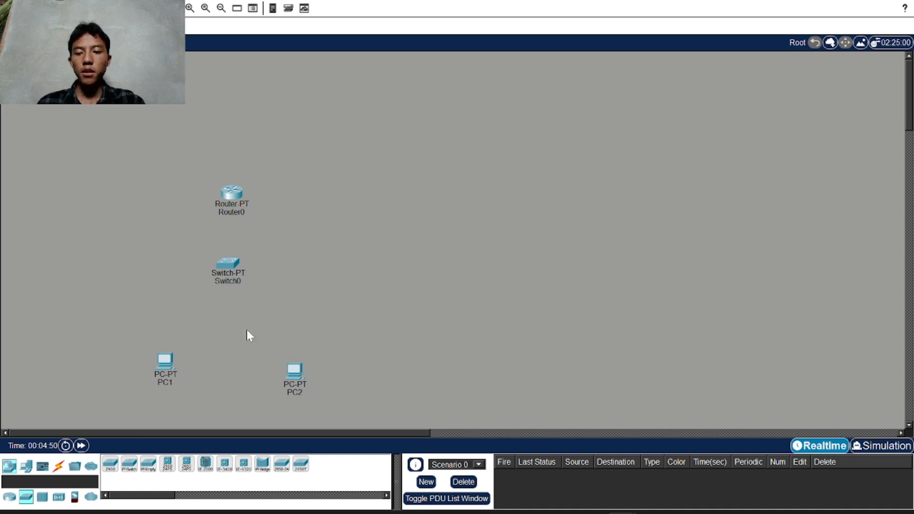
pyautogui.moveTo(285, 373); pyautogui.dragTo(281, 361)
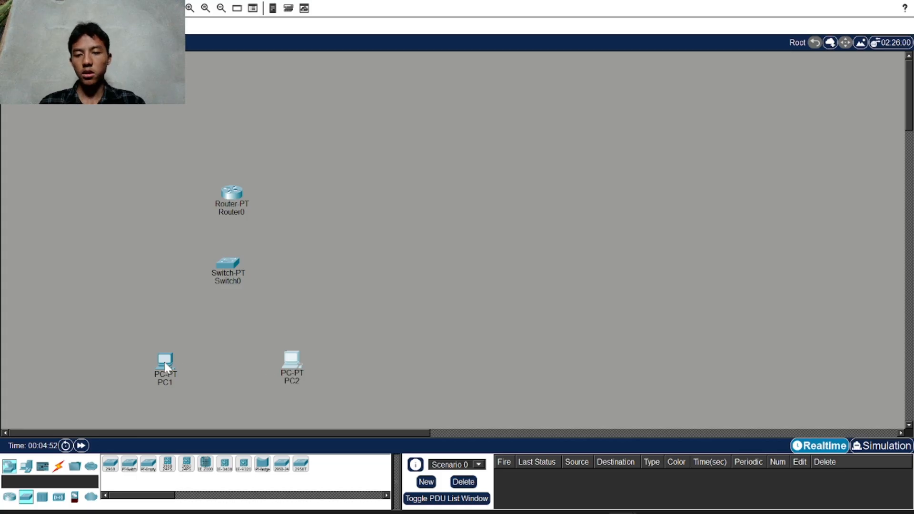
pyautogui.moveTo(165, 362); pyautogui.dragTo(186, 360)
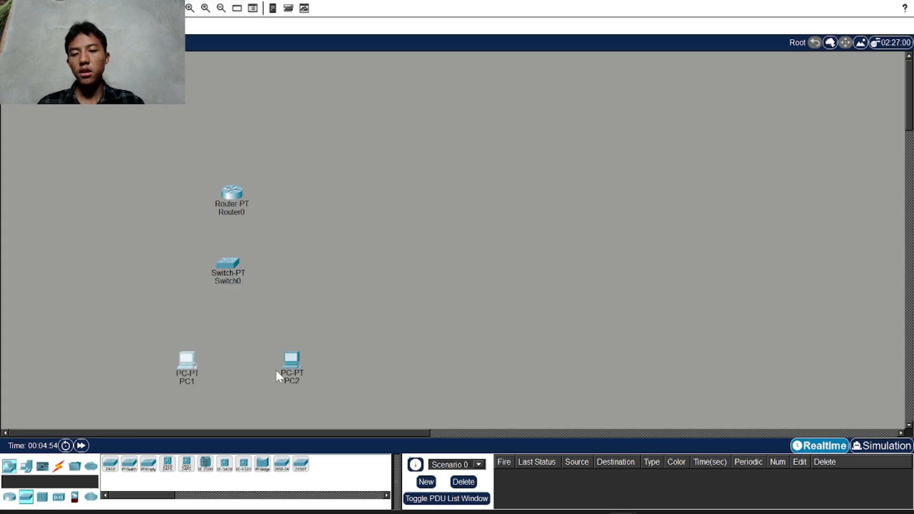
pyautogui.click(298, 363)
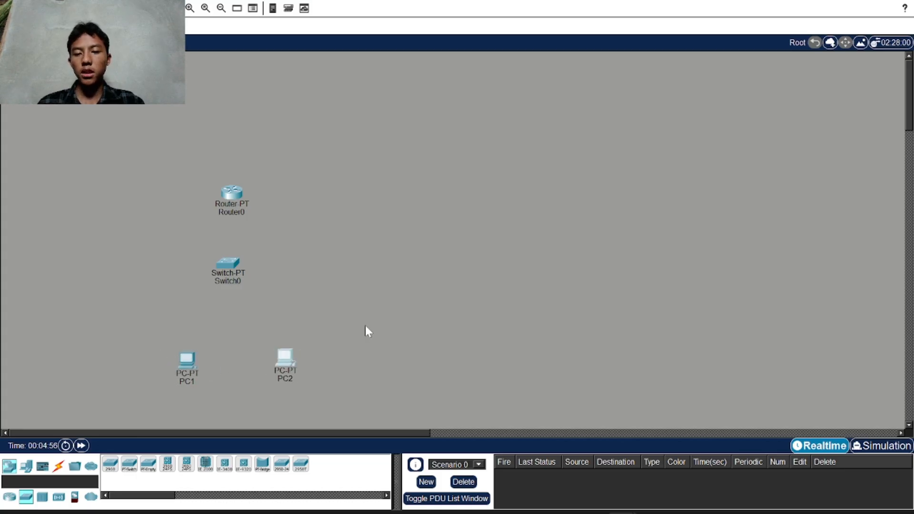
pyautogui.moveTo(274, 367); pyautogui.dragTo(277, 360)
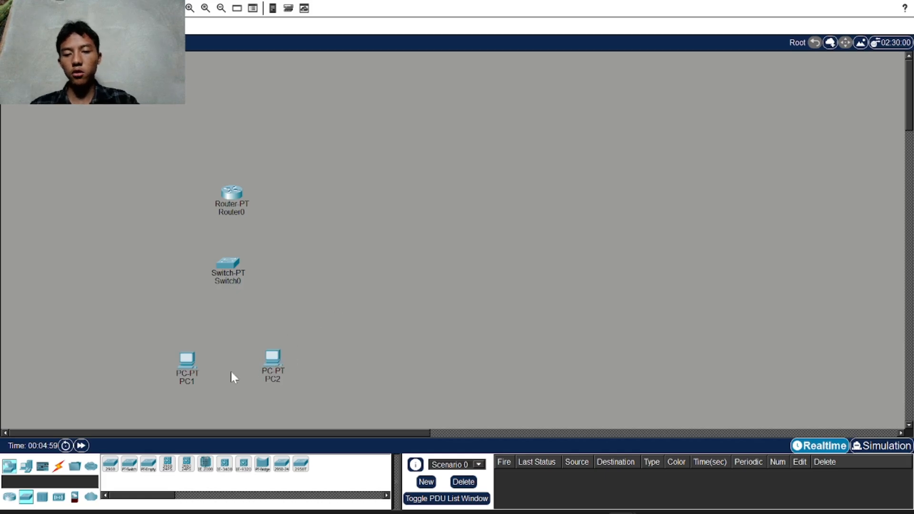
# Step: Lower the switch closer to the two PCs and move the router above and to the right of the switch
pyautogui.moveTo(228, 272); pyautogui.dragTo(229, 301)
pyautogui.moveTo(238, 199); pyautogui.dragTo(236, 220)
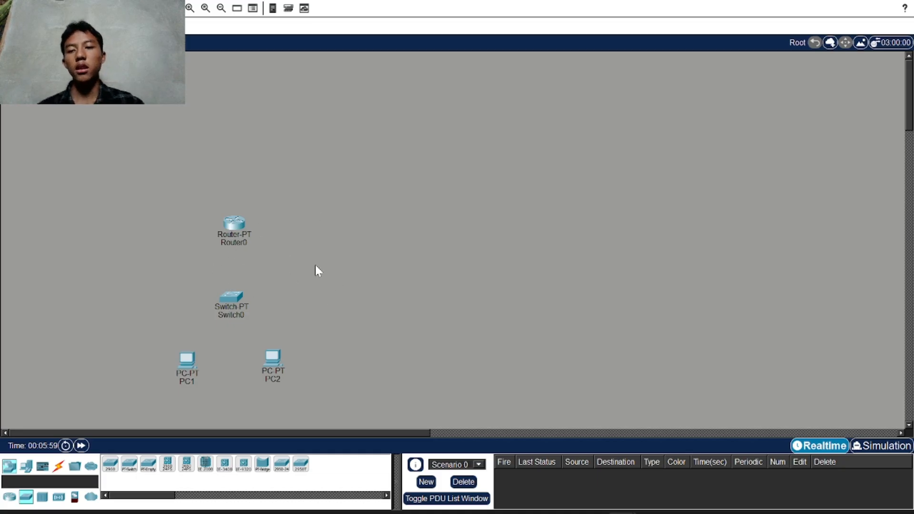
pyautogui.moveTo(233, 222); pyautogui.dragTo(285, 231)
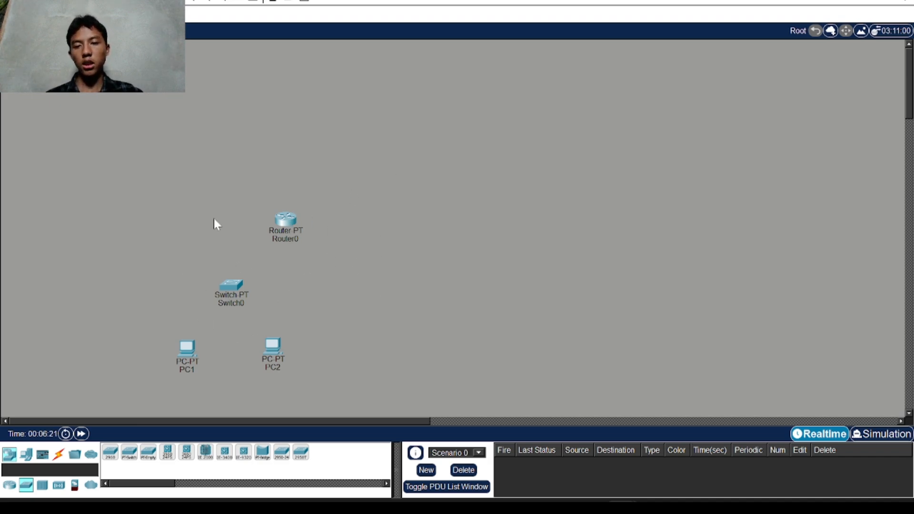
pyautogui.moveTo(162, 180); pyautogui.dragTo(350, 396)
pyautogui.click(458, 236)
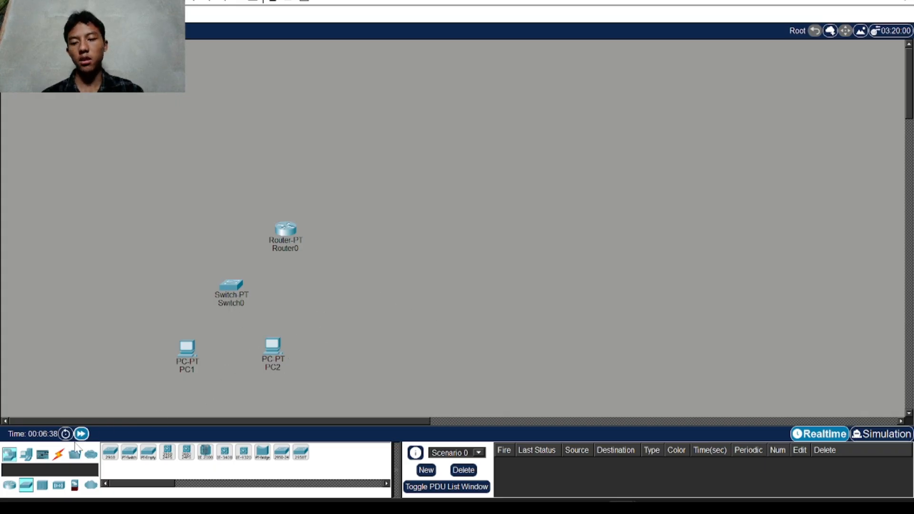
# Step: Connect PC1's FastEthernet0 port to the switch with a Copper Straight-Through cable
pyautogui.click(58, 454)
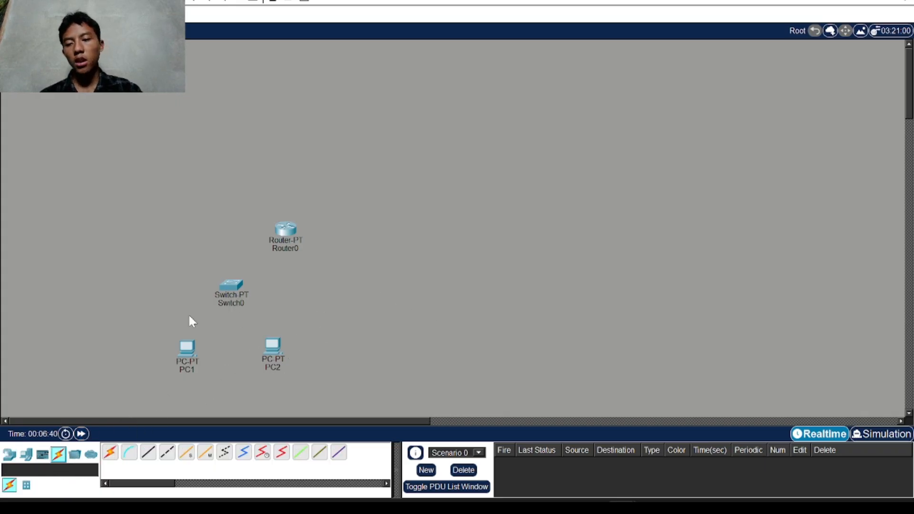
pyautogui.click(148, 451)
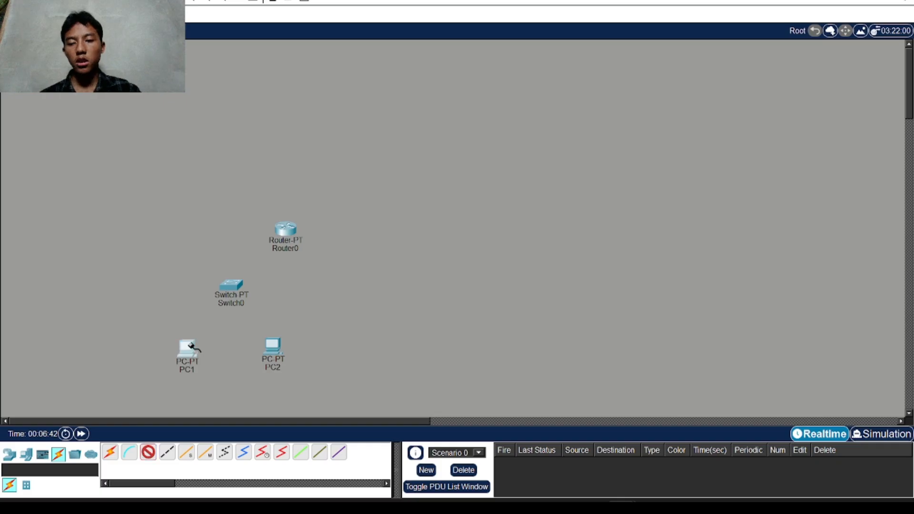
pyautogui.click(193, 347)
pyautogui.click(221, 392)
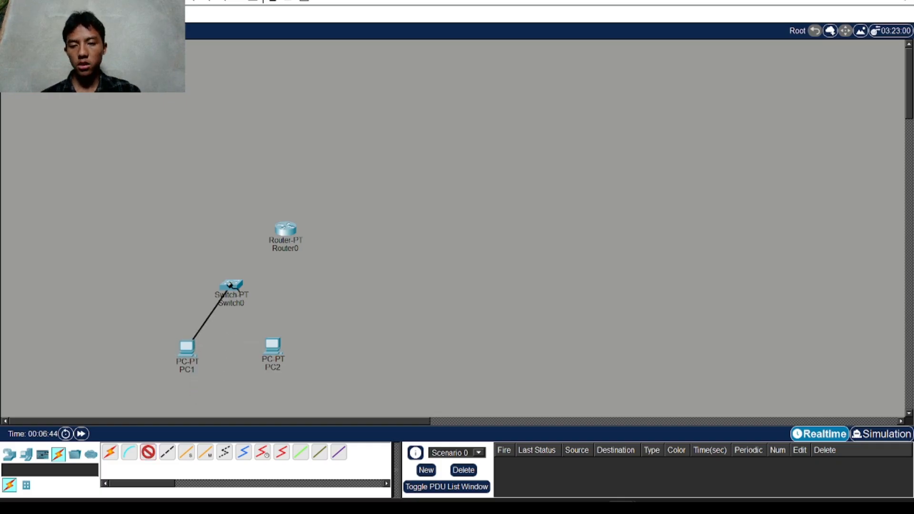
pyautogui.click(228, 302)
pyautogui.click(244, 302)
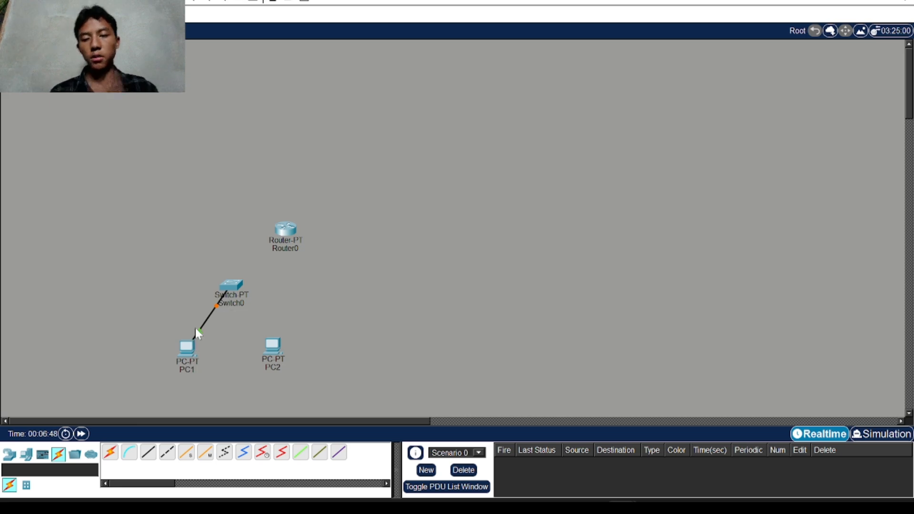
# Step: Connect the switch's FastEthernet1/1 port to PC2's FastEthernet0 port with a Copper Straight-Through cable
pyautogui.click(148, 451)
pyautogui.click(225, 286)
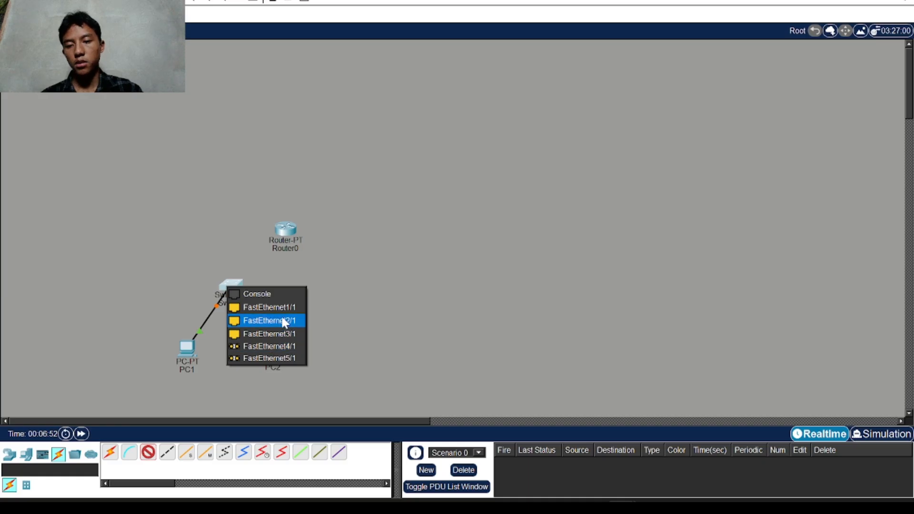
pyautogui.click(281, 309)
pyautogui.click(273, 343)
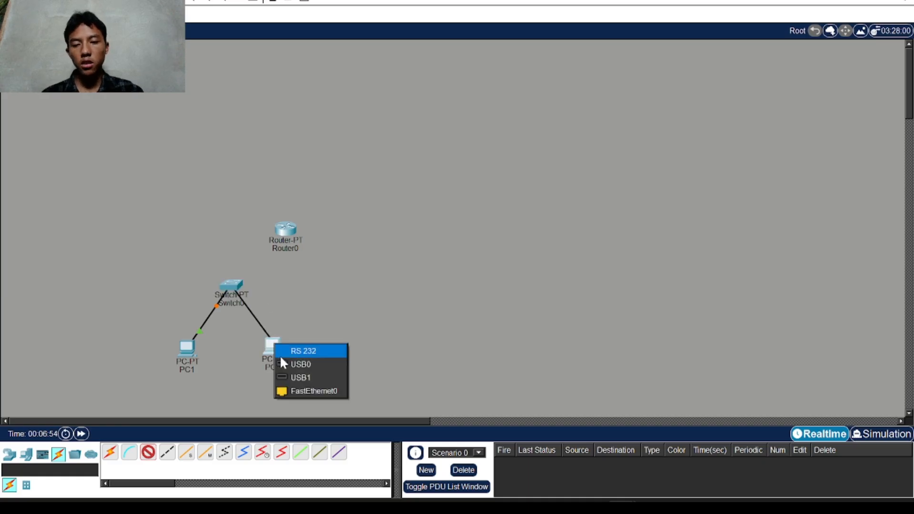
pyautogui.click(302, 386)
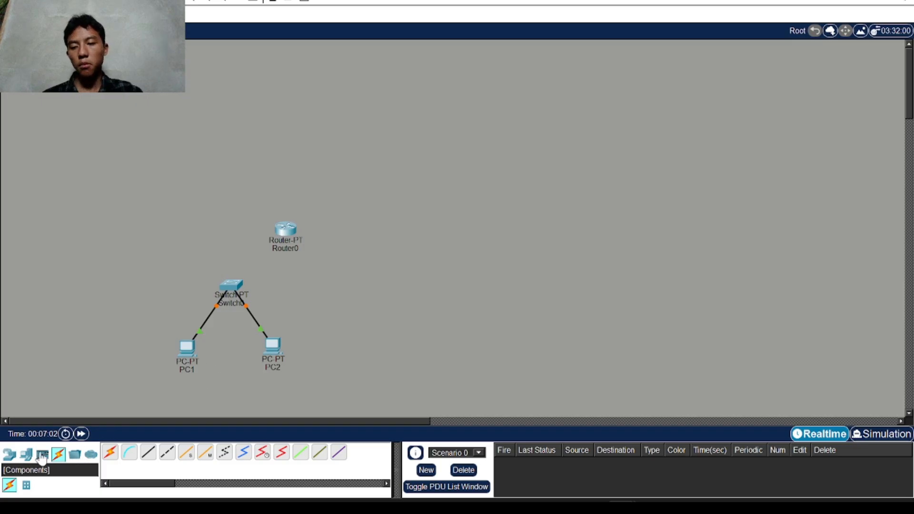
# Step: Place two more PC-PT end devices side by side in the empty area to the right of PC2
pyautogui.click(27, 453)
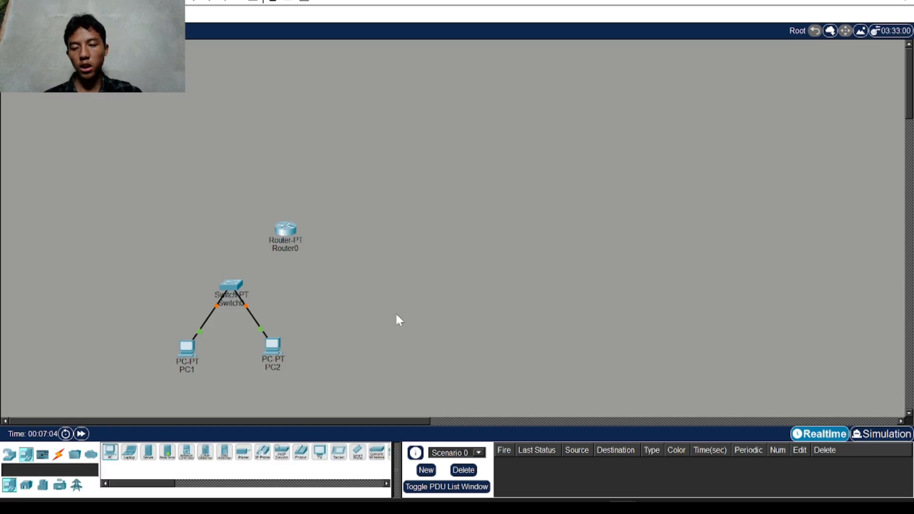
pyautogui.click(110, 451)
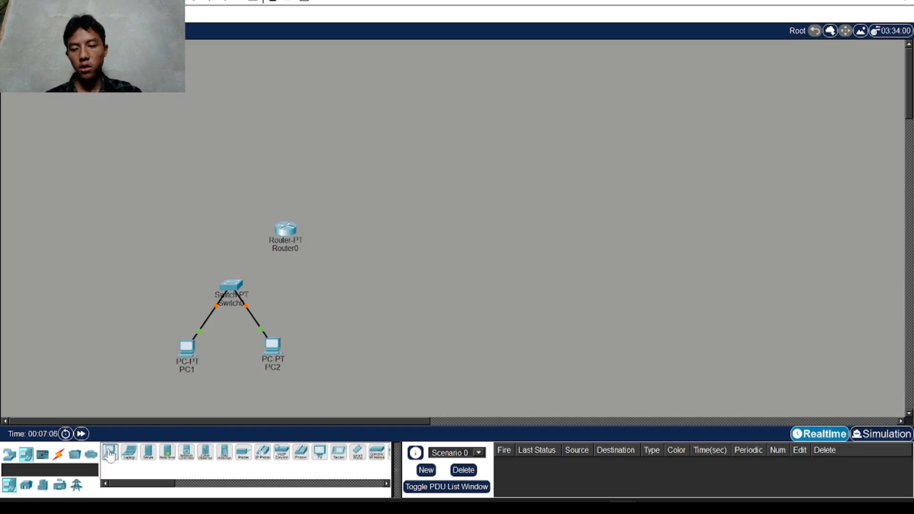
pyautogui.click(394, 327)
pyautogui.click(109, 451)
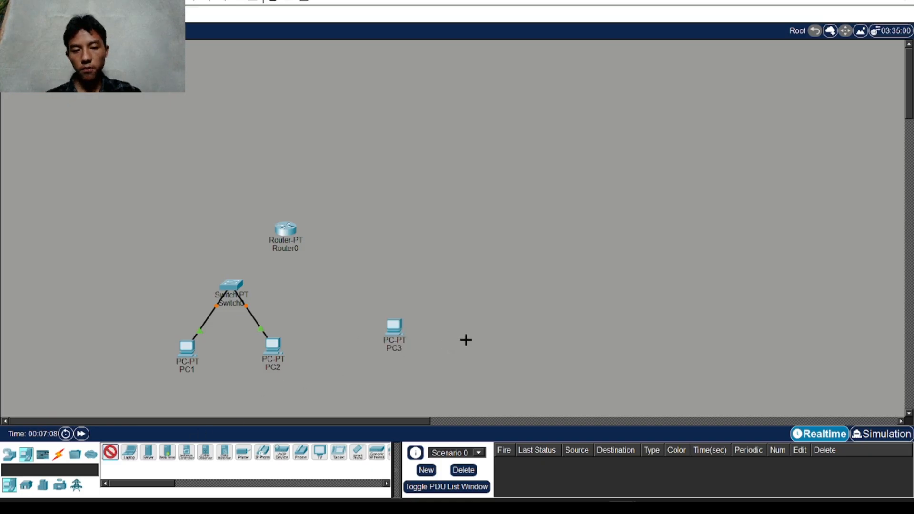
pyautogui.click(466, 339)
# Step: Try to link PC3 and PC4 directly with a Copper Straight-Through cable between their FastEthernet0 ports
pyautogui.click(58, 454)
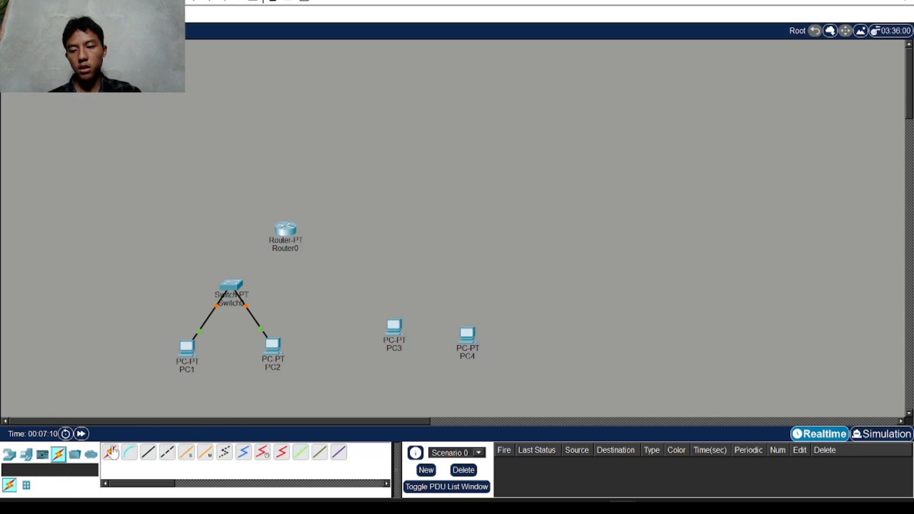
pyautogui.click(148, 451)
pyautogui.click(392, 331)
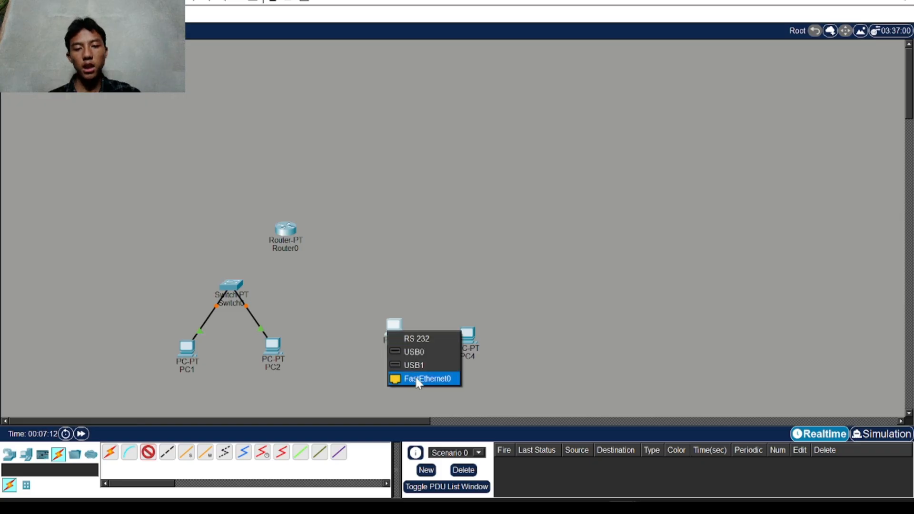
pyautogui.click(421, 378)
pyautogui.click(466, 336)
pyautogui.click(490, 383)
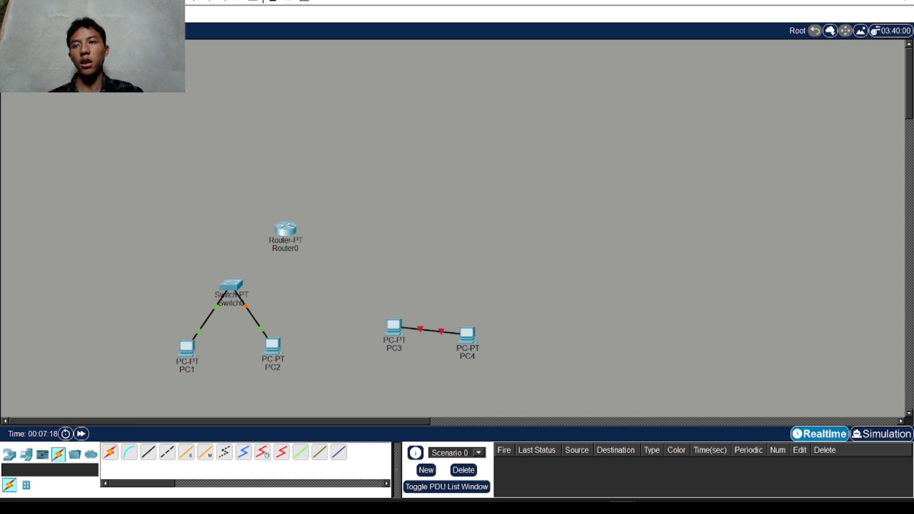
# Step: Replace the straight-through link between PC3 and PC4 with a Copper Cross-Over cable between their FastEthernet0 ports
pyautogui.press('Delete')
pyautogui.click(416, 330)
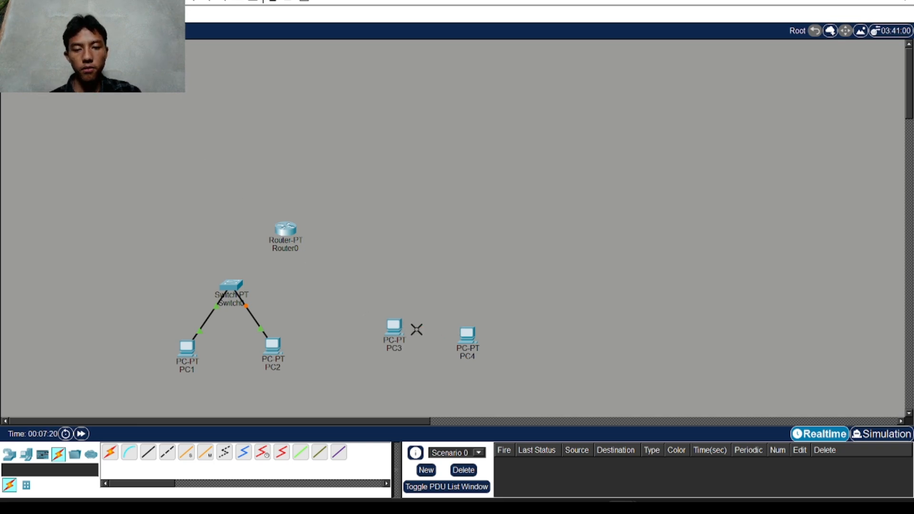
pyautogui.click(167, 451)
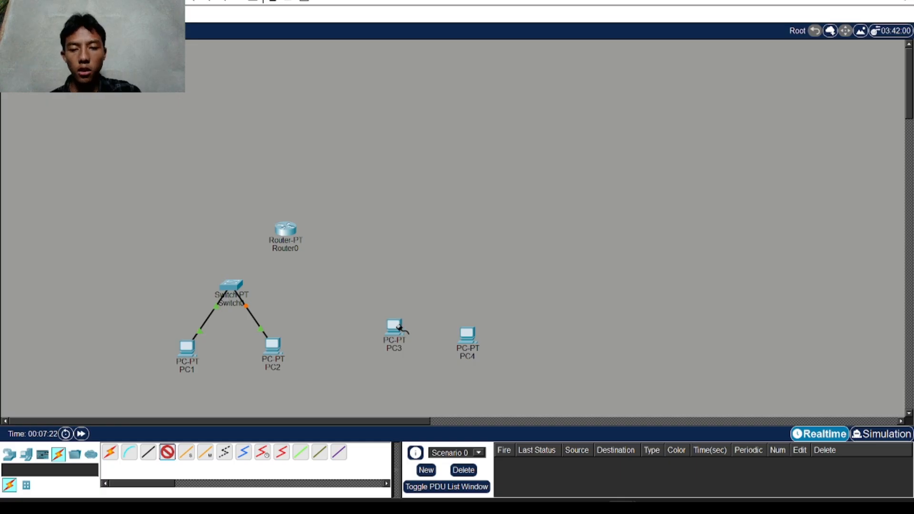
pyautogui.click(399, 328)
pyautogui.click(432, 383)
pyautogui.click(394, 323)
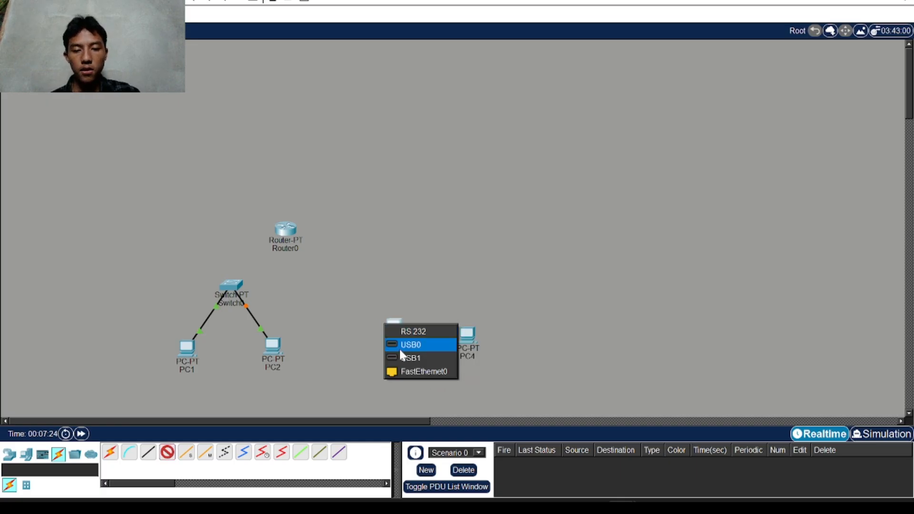
pyautogui.click(409, 371)
pyautogui.click(467, 332)
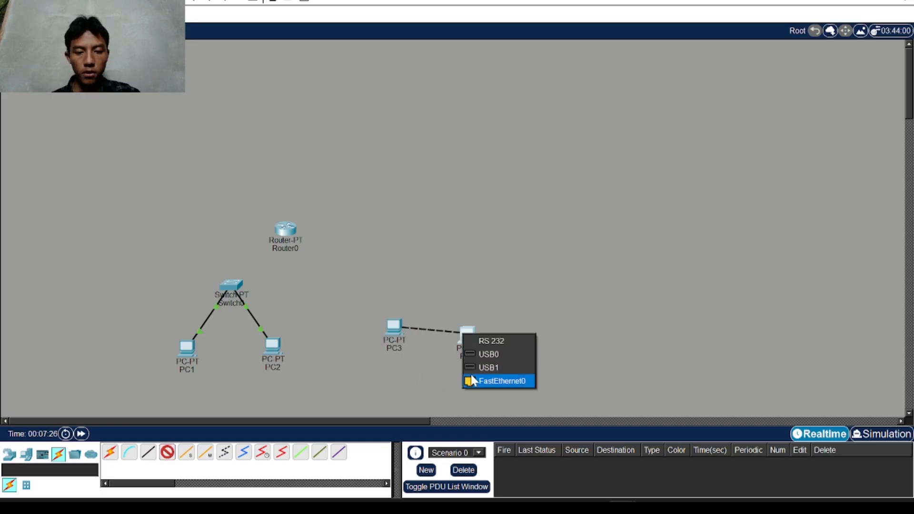
pyautogui.click(471, 380)
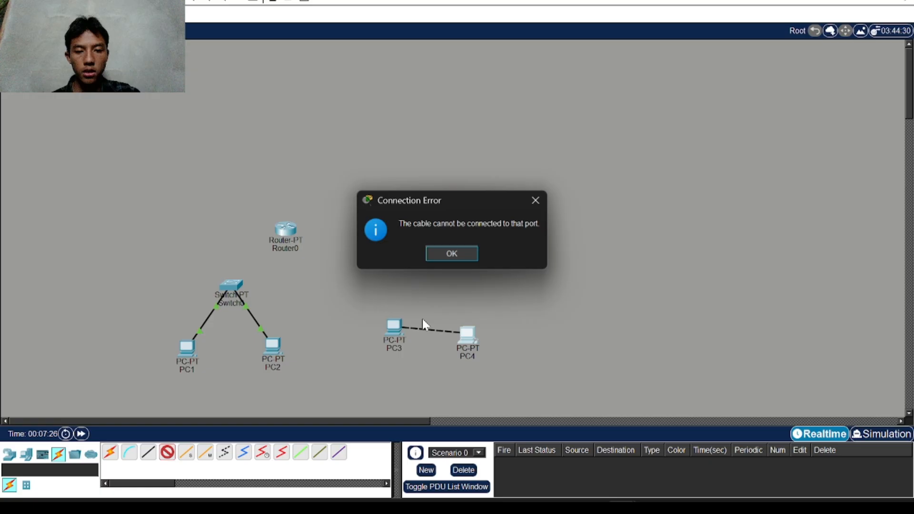
pyautogui.click(536, 200)
pyautogui.click(467, 334)
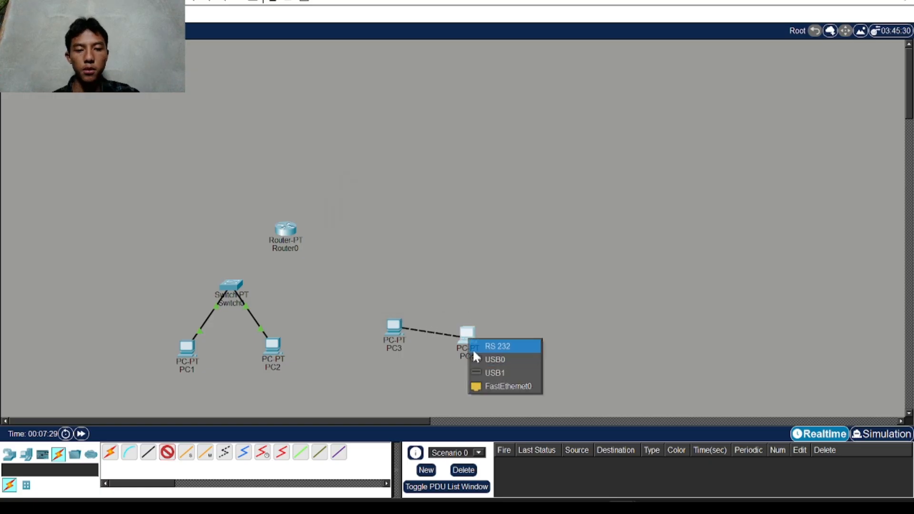
pyautogui.click(496, 393)
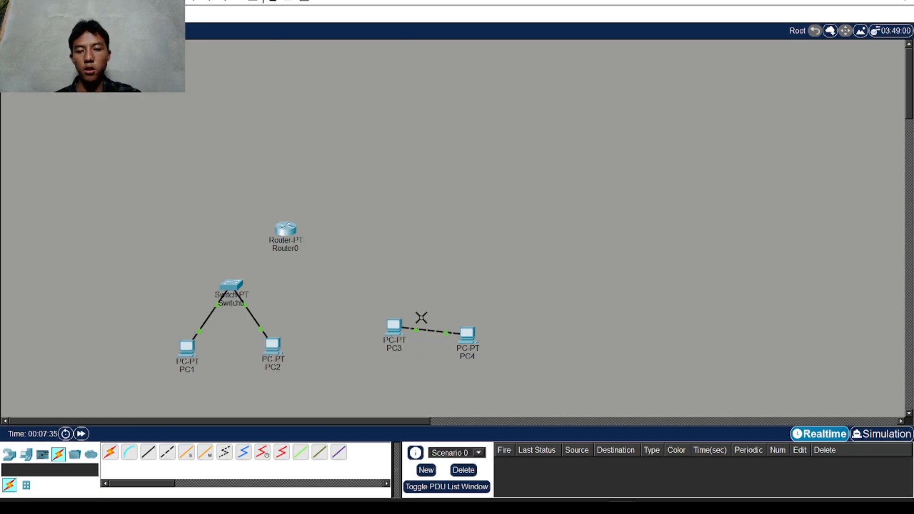
# Step: Delete the cross-over link together with PC3 and PC4
pyautogui.click(427, 327)
pyautogui.click(393, 329)
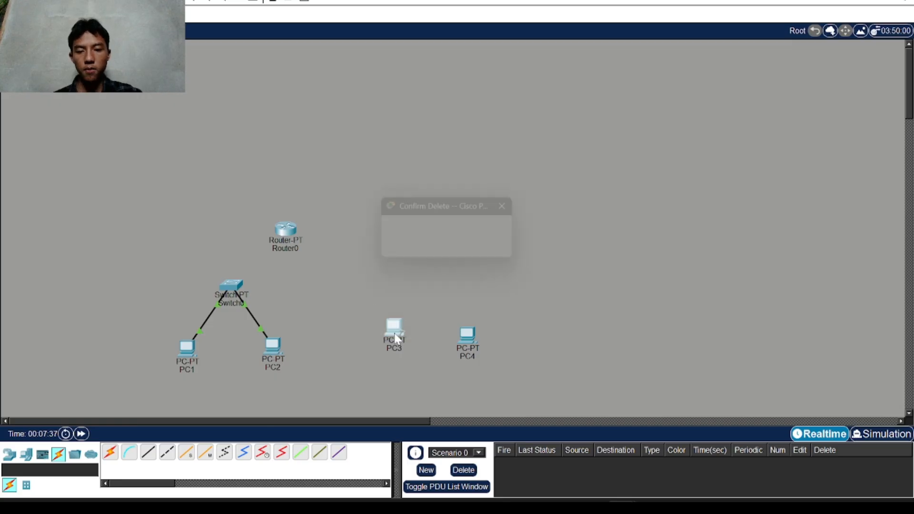
pyautogui.click(425, 247)
pyautogui.click(458, 327)
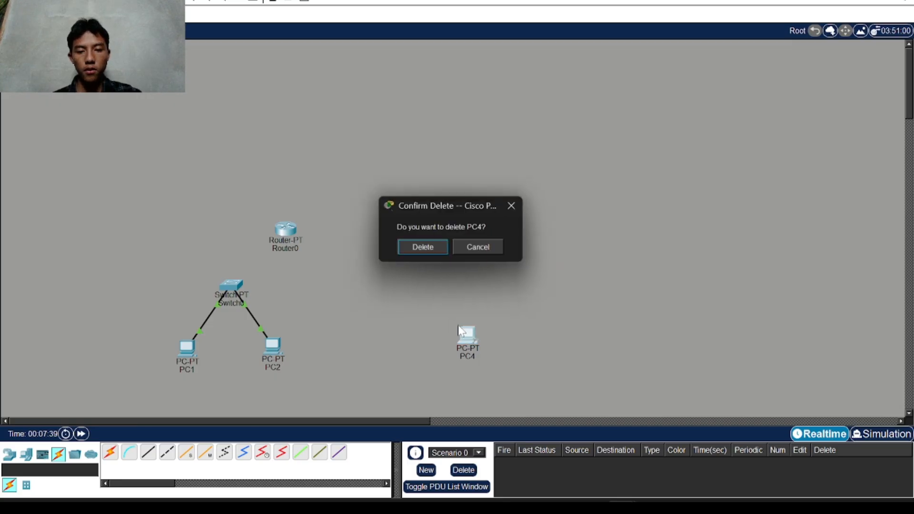
pyautogui.click(416, 247)
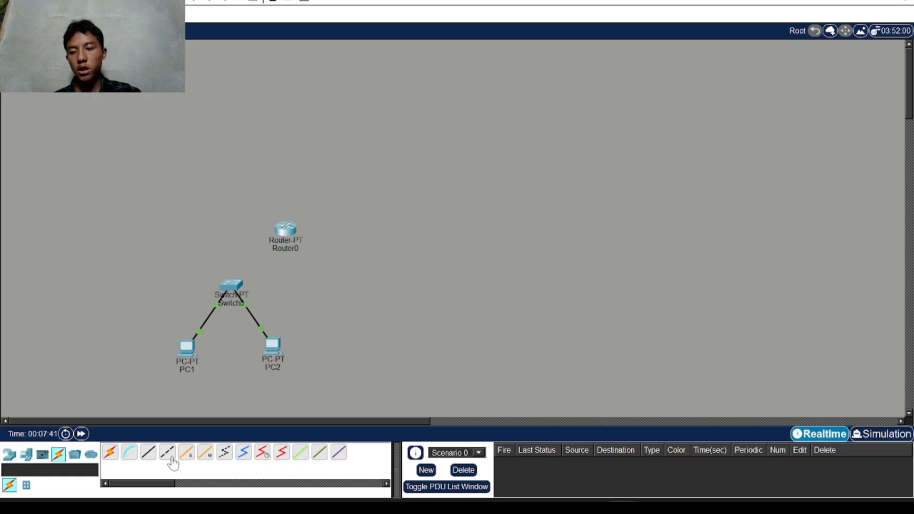
# Step: Connect the switch's FastEthernet2/1 port to the router's FastEthernet0/0 port with a Copper Straight-Through cable
pyautogui.click(148, 453)
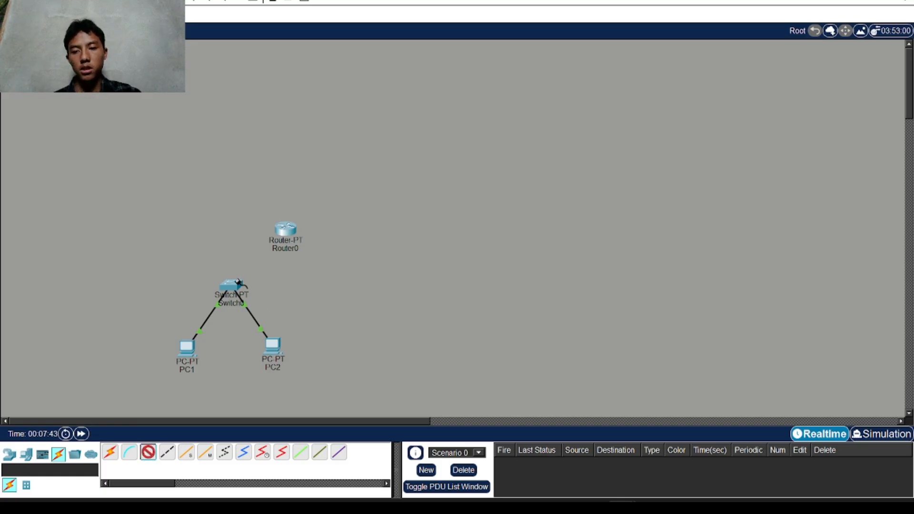
pyautogui.click(239, 285)
pyautogui.click(282, 305)
pyautogui.click(286, 231)
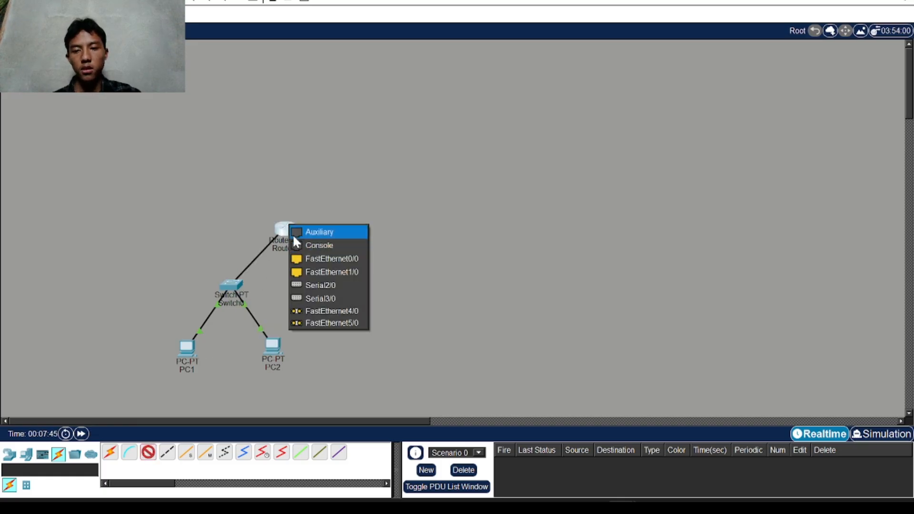
pyautogui.click(319, 257)
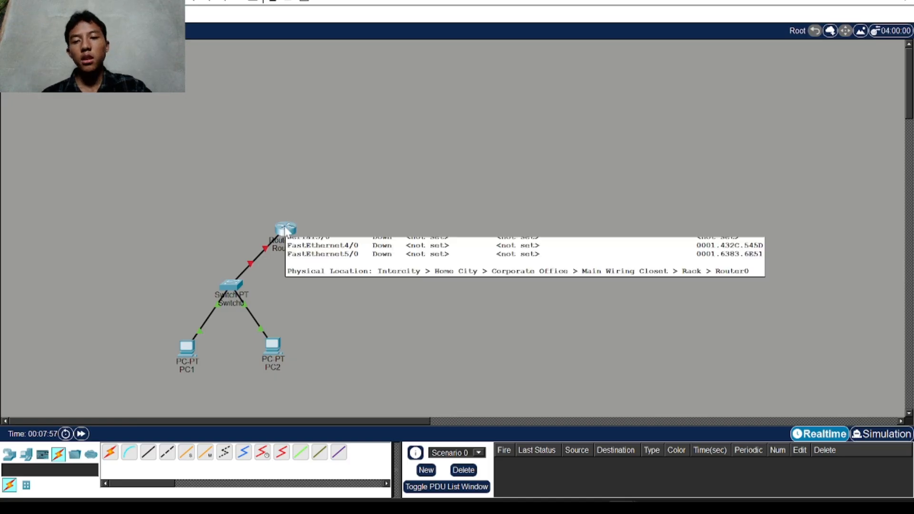
# Step: Open the router's FastEthernet0/0 interface configuration beside the topology and turn its port status on
pyautogui.click(285, 229)
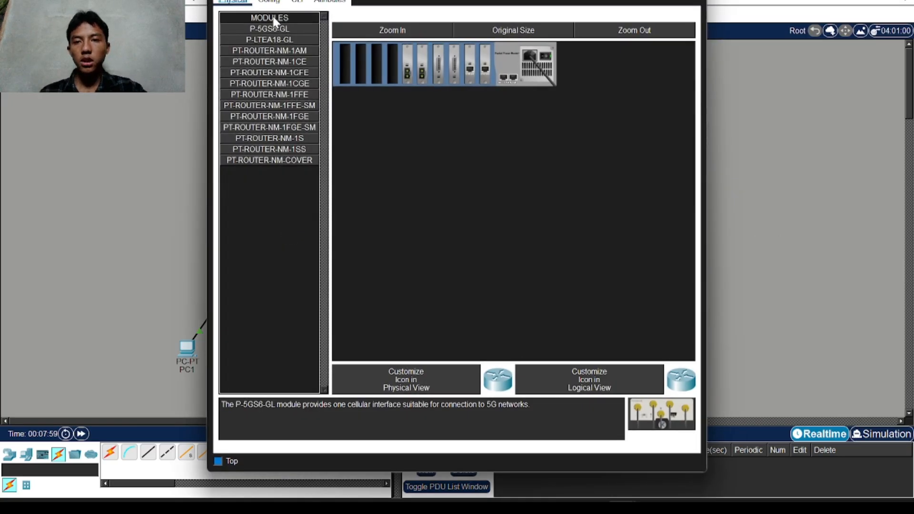
pyautogui.click(269, 1)
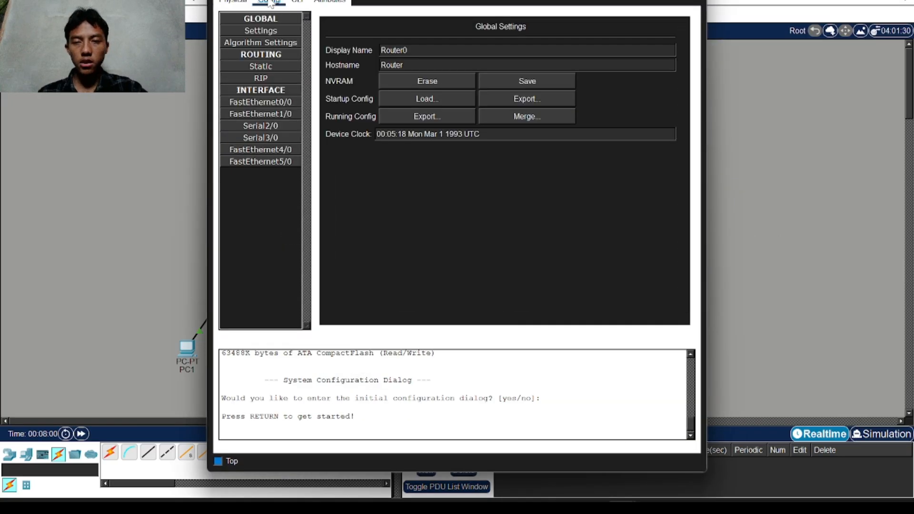
pyautogui.click(285, 102)
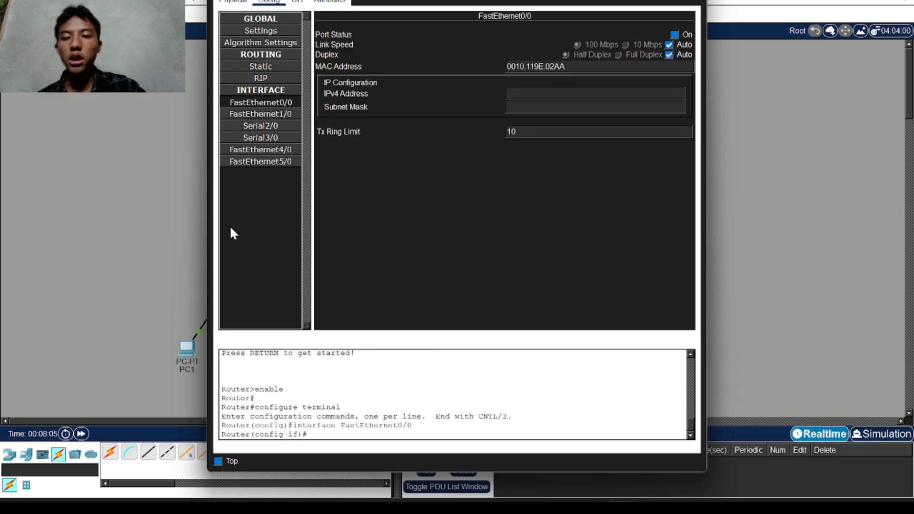
pyautogui.moveTo(415, 0); pyautogui.dragTo(578, 1)
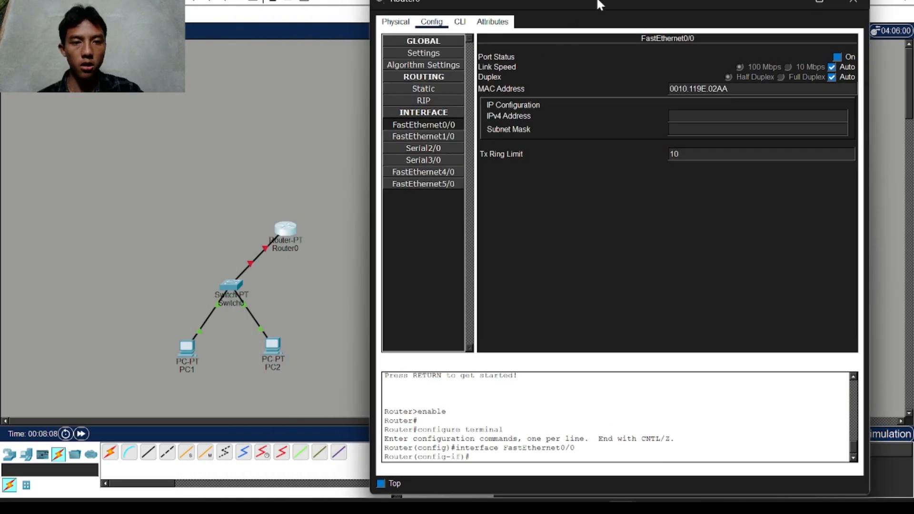
pyautogui.moveTo(599, 5); pyautogui.dragTo(519, 4)
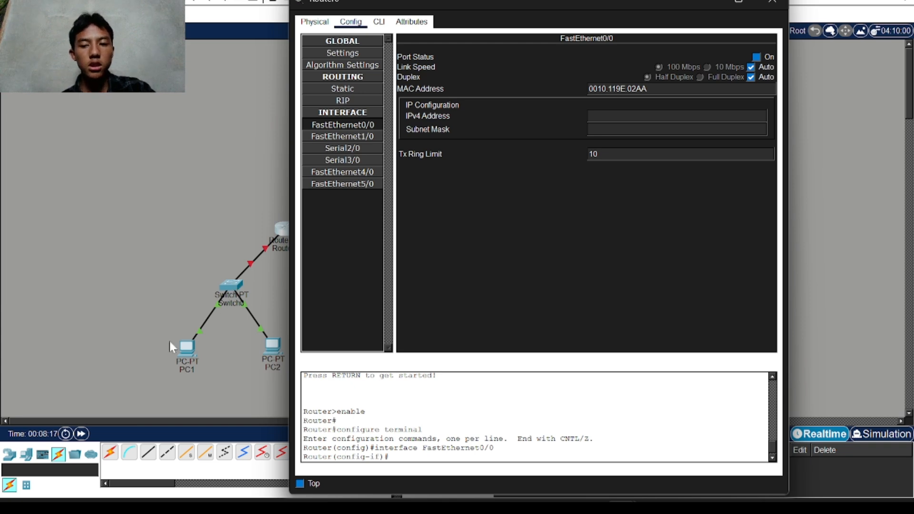
pyautogui.click(757, 56)
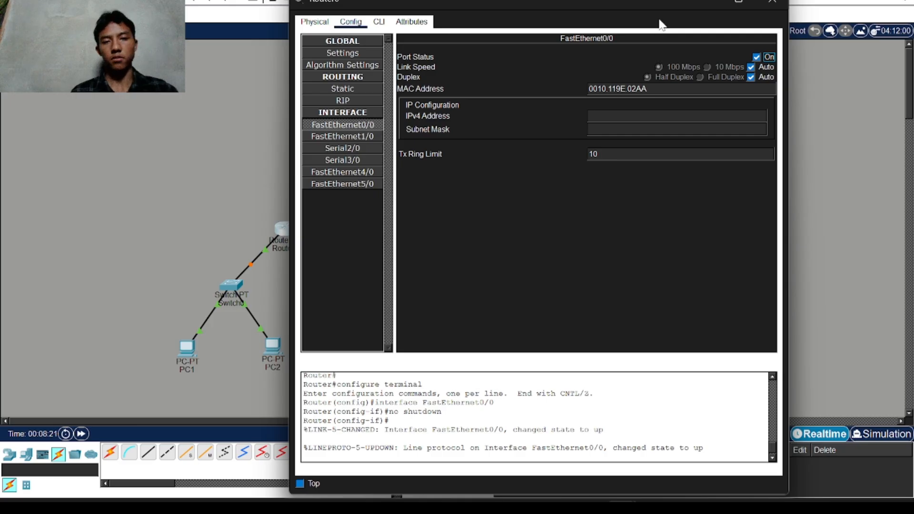
# Step: Put away the router's configuration window and add a note reading "IP ADDRESS" to the left of the router in the topology
pyautogui.click(714, 3)
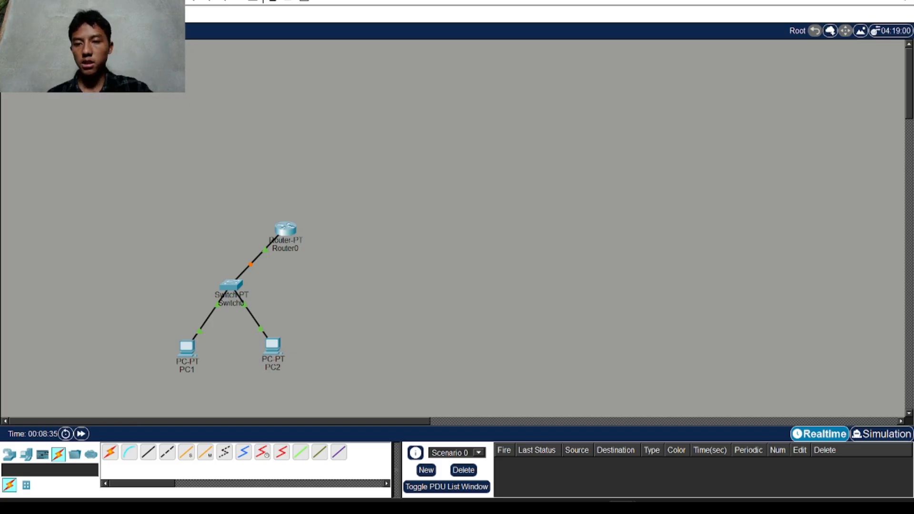
pyautogui.click(158, 221)
pyautogui.write('ip')
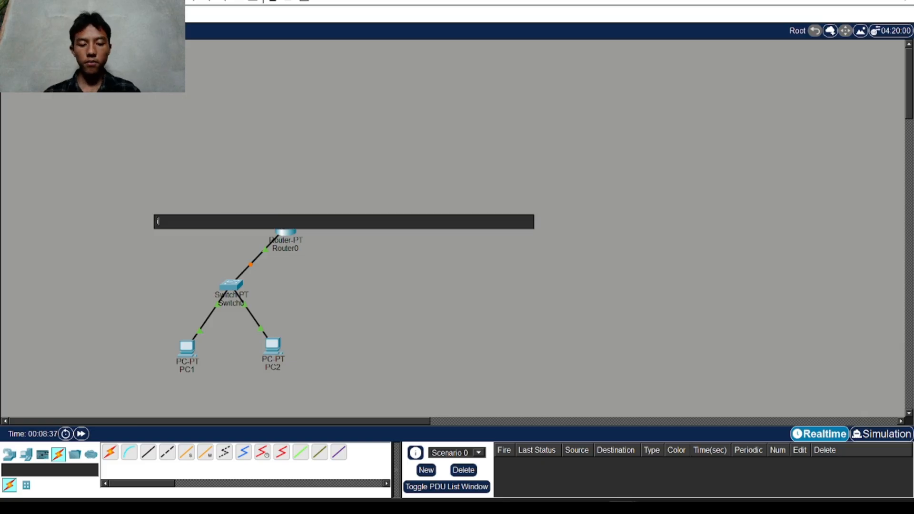
pyautogui.press('BackSpace')
pyautogui.press('BackSpace')
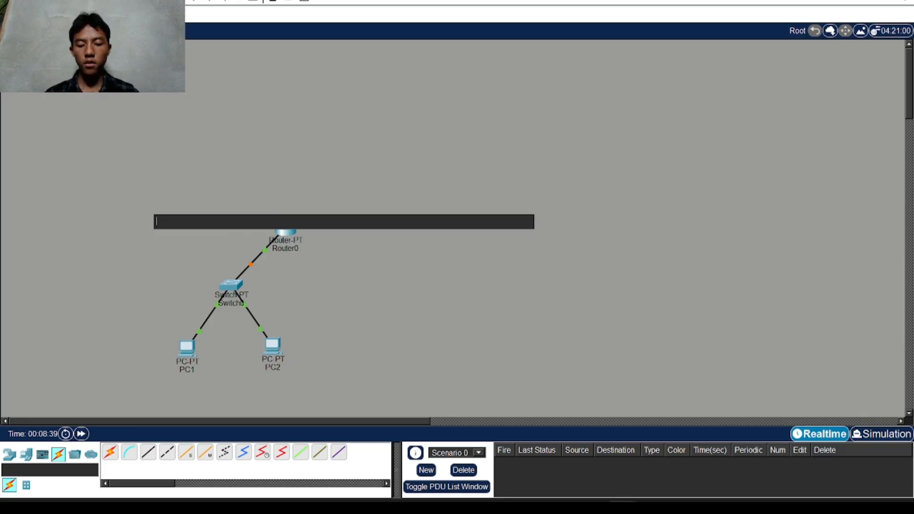
pyautogui.press('capslock')
pyautogui.write('IP ')
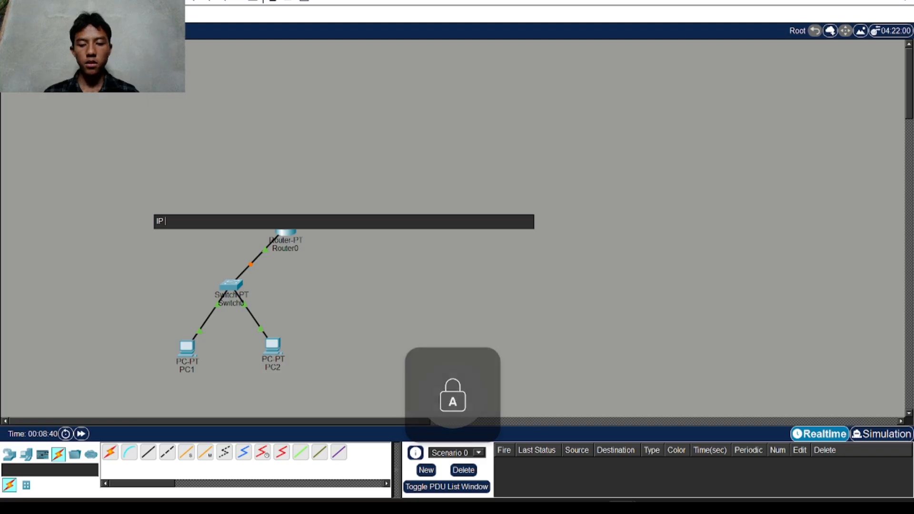
pyautogui.write('ADDRESS')
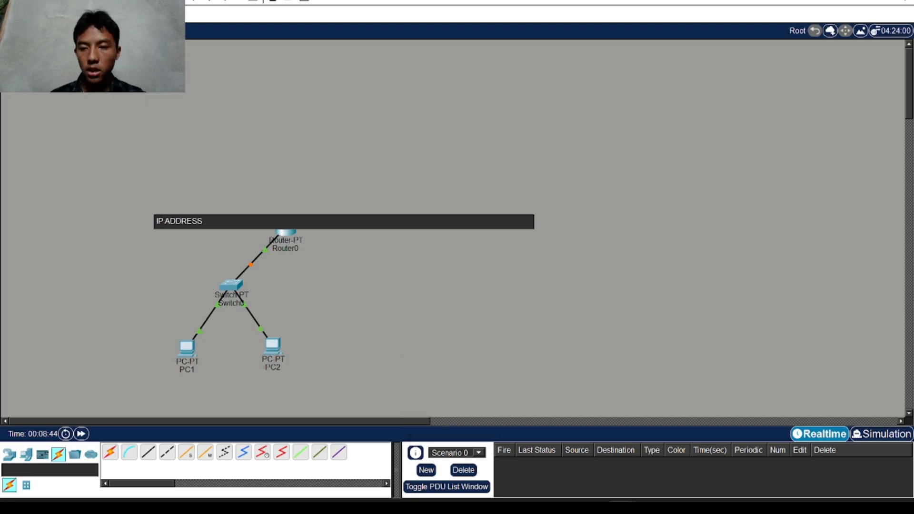
pyautogui.press('Return')
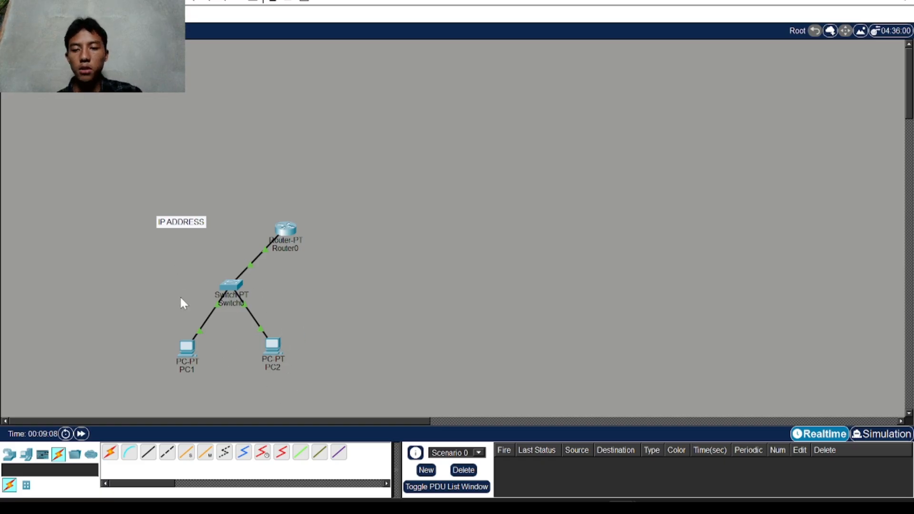
# Step: Rearrange the topology by moving the switch, PC2 and PC1 to the right so they sit below the router
pyautogui.moveTo(241, 290); pyautogui.dragTo(265, 291)
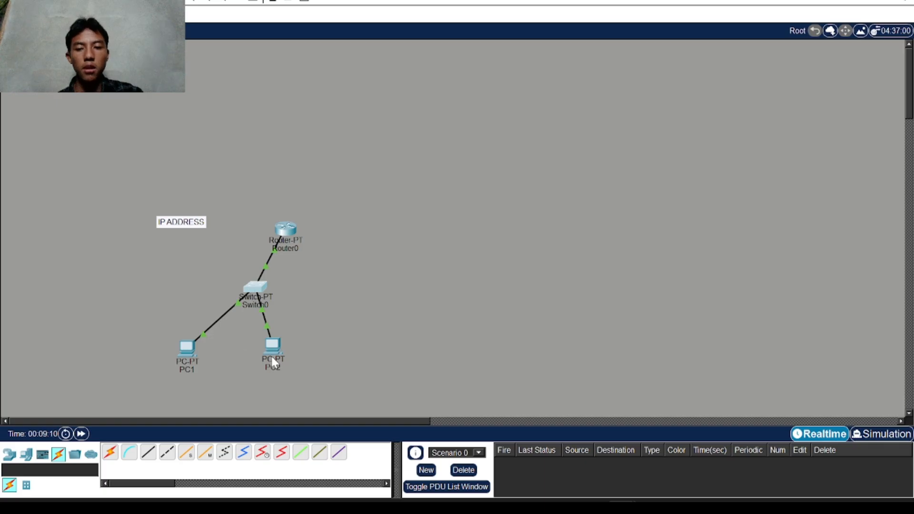
pyautogui.moveTo(271, 355); pyautogui.dragTo(303, 358)
pyautogui.moveTo(187, 349); pyautogui.dragTo(221, 350)
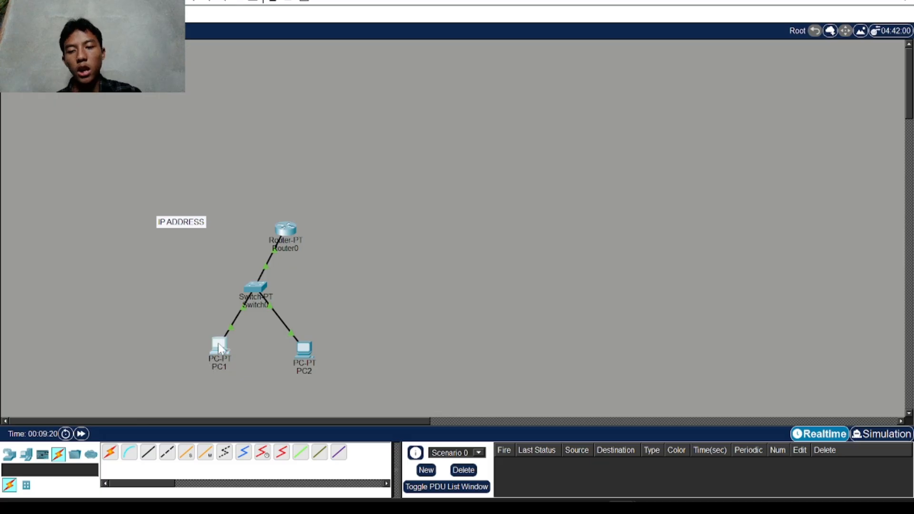
pyautogui.moveTo(219, 344)
pyautogui.mouseDown()
pyautogui.moveTo(218, 358)
pyautogui.moveTo(211, 349)
pyautogui.mouseUp()
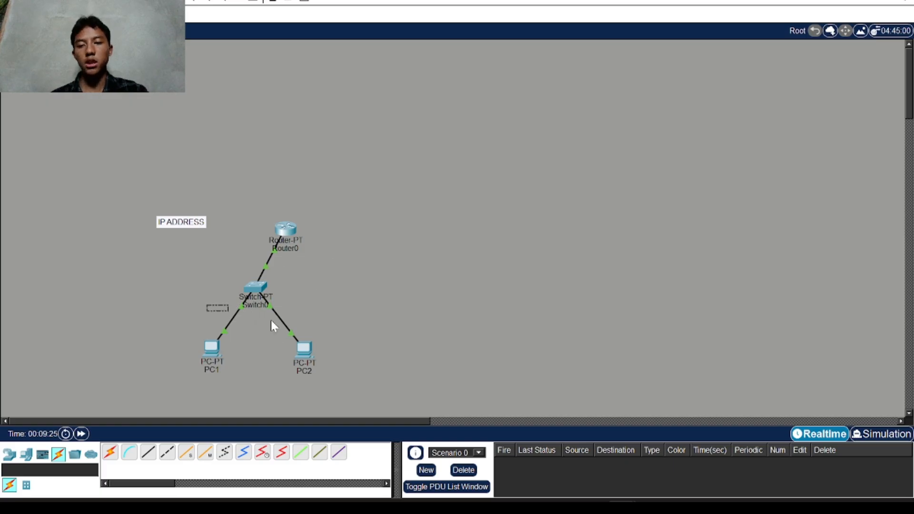
pyautogui.moveTo(273, 326); pyautogui.dragTo(224, 309)
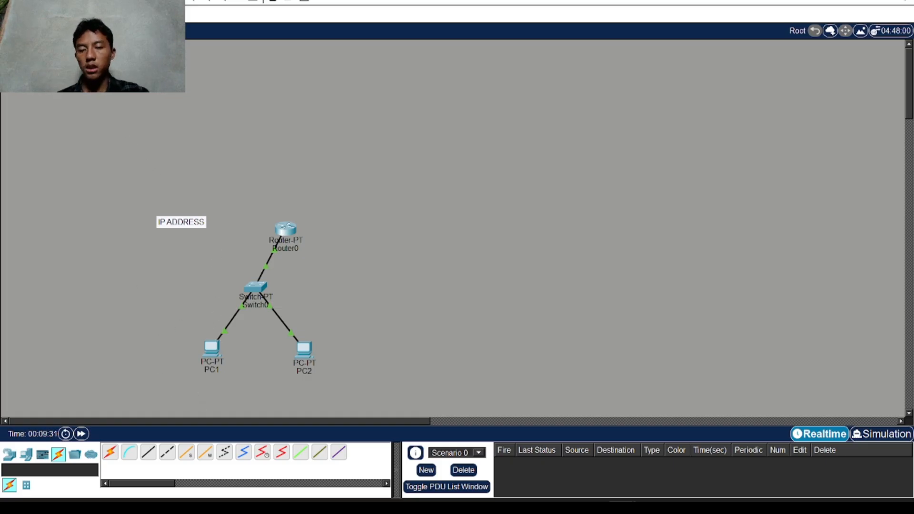
# Step: Add a note reading "192.168.1.1" below PC1 and another reading "192.168.1.2" below PC2
pyautogui.click(182, 404)
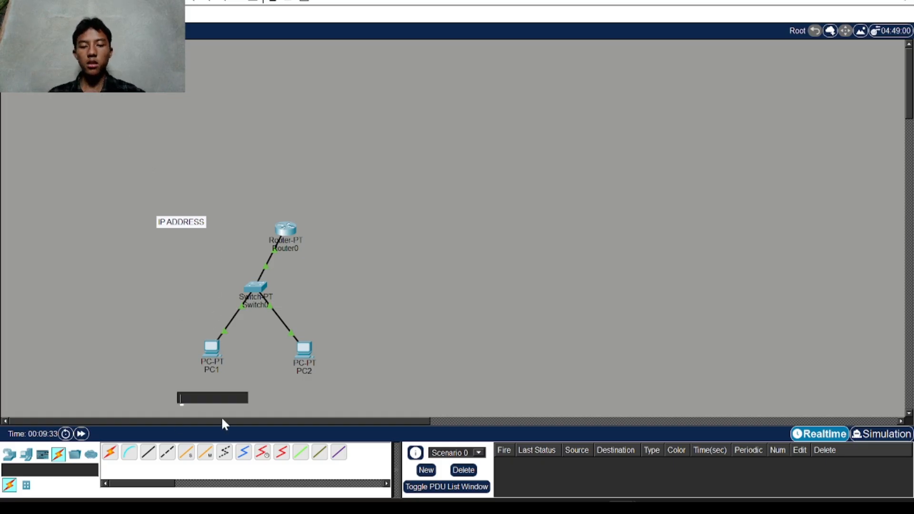
pyautogui.write('192.168.1.1')
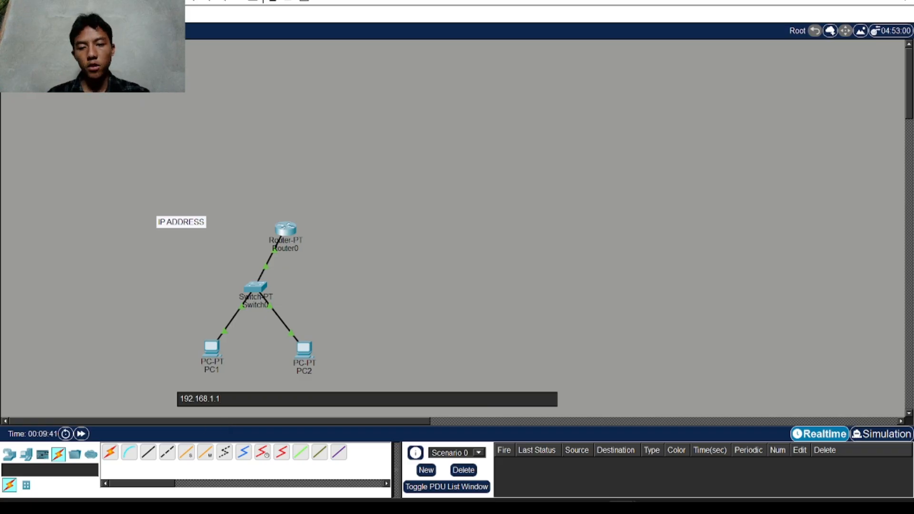
pyautogui.click(285, 385)
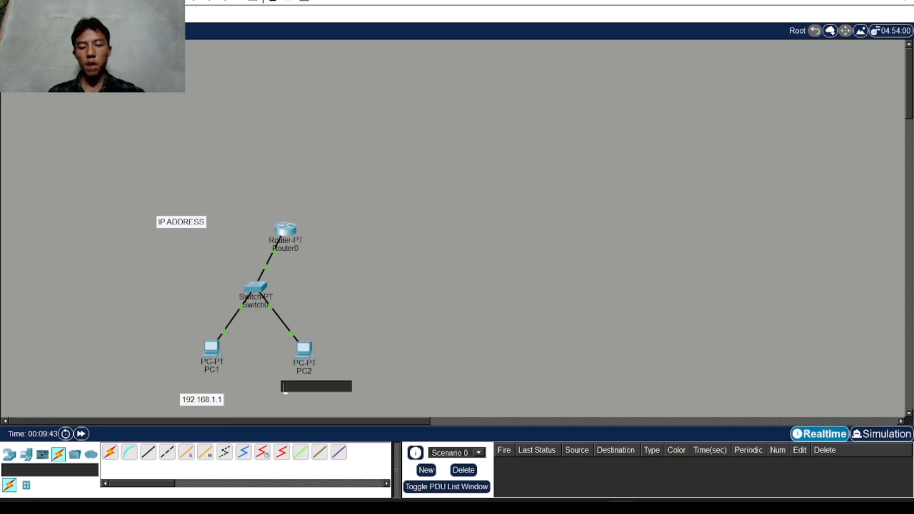
pyautogui.write('192.')
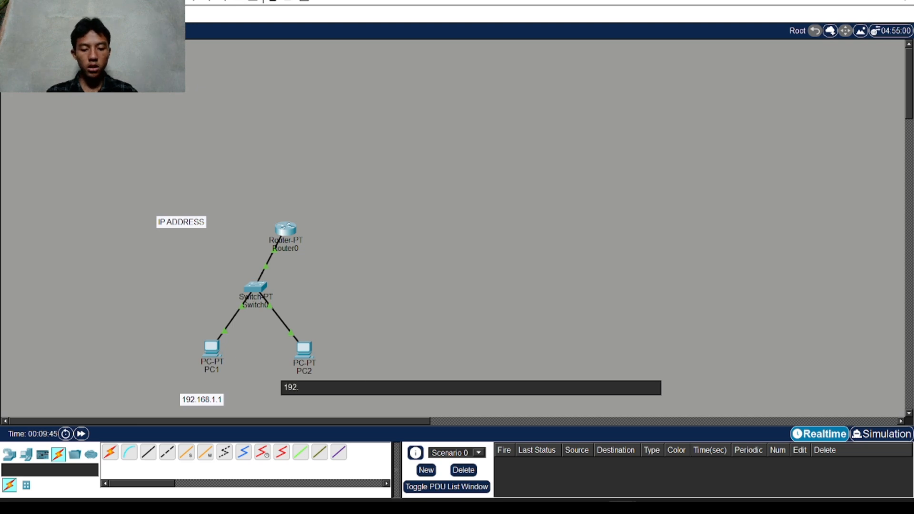
pyautogui.write('168.1')
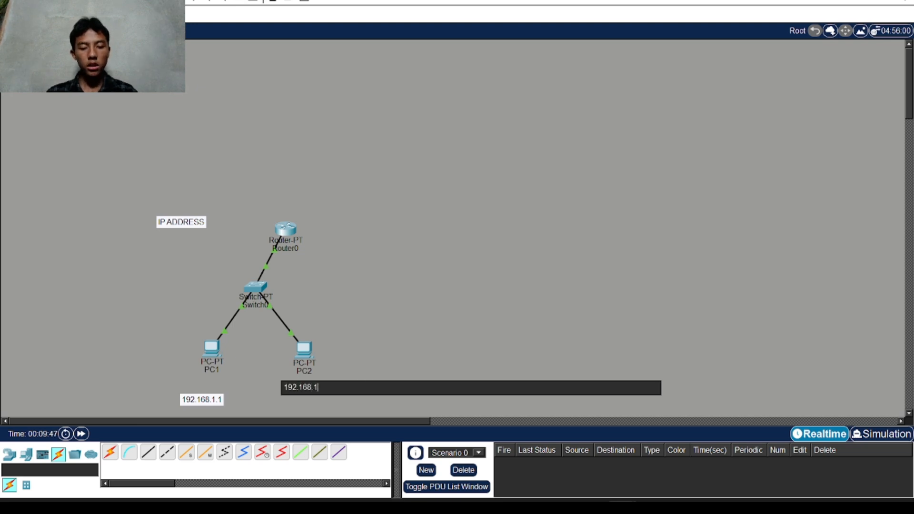
pyautogui.write('.2')
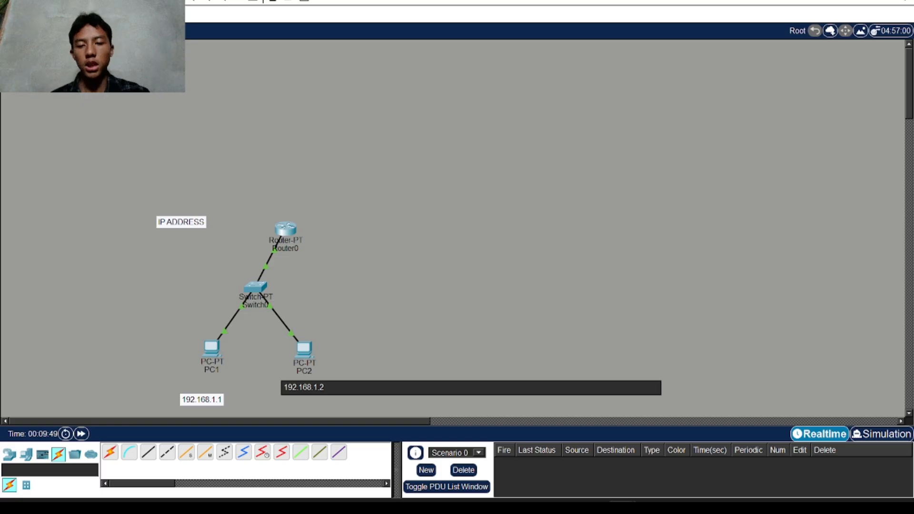
pyautogui.click(302, 336)
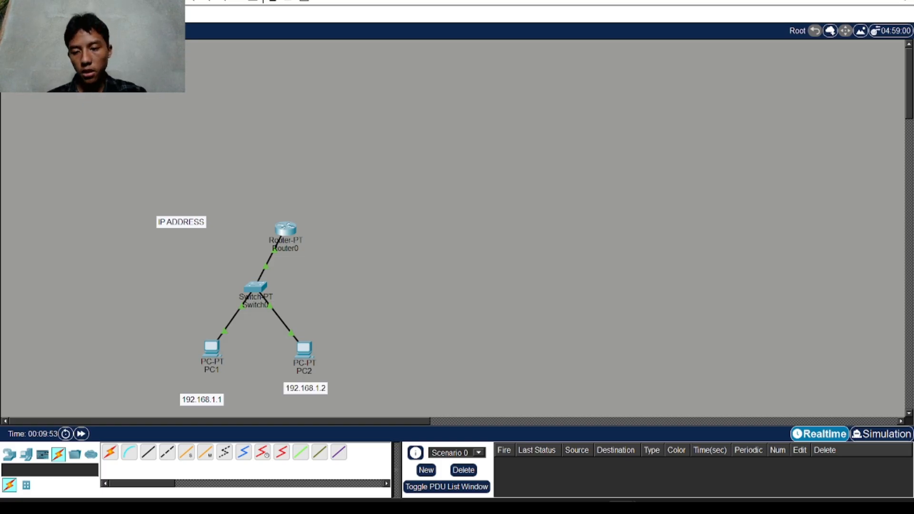
# Step: Give PC1's FastEthernet0 the static IPv4 address 192.168.1.1 with subnet mask 255.255.255.0, and put its window away
pyautogui.click(208, 347)
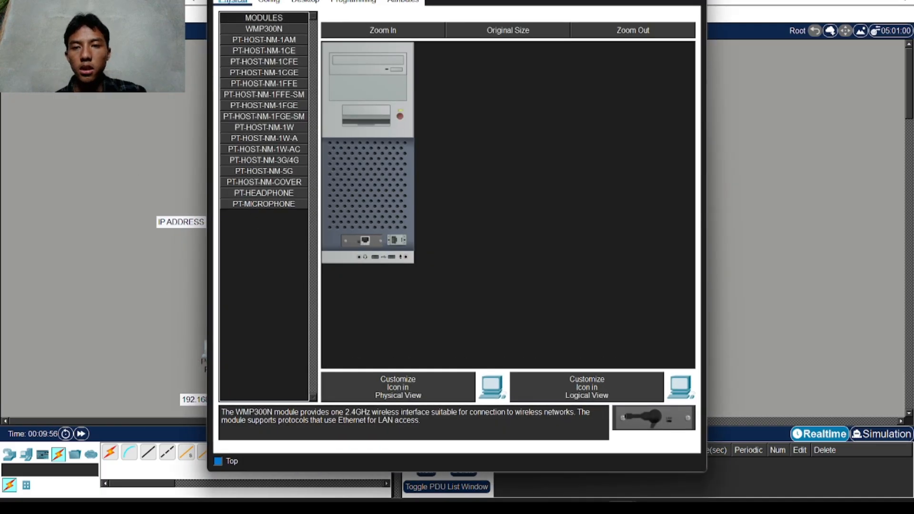
pyautogui.click(305, 2)
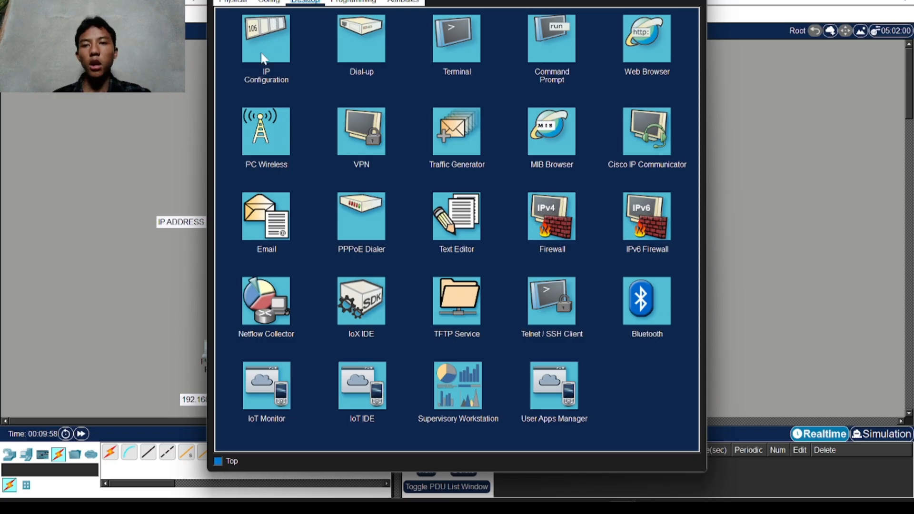
pyautogui.click(265, 55)
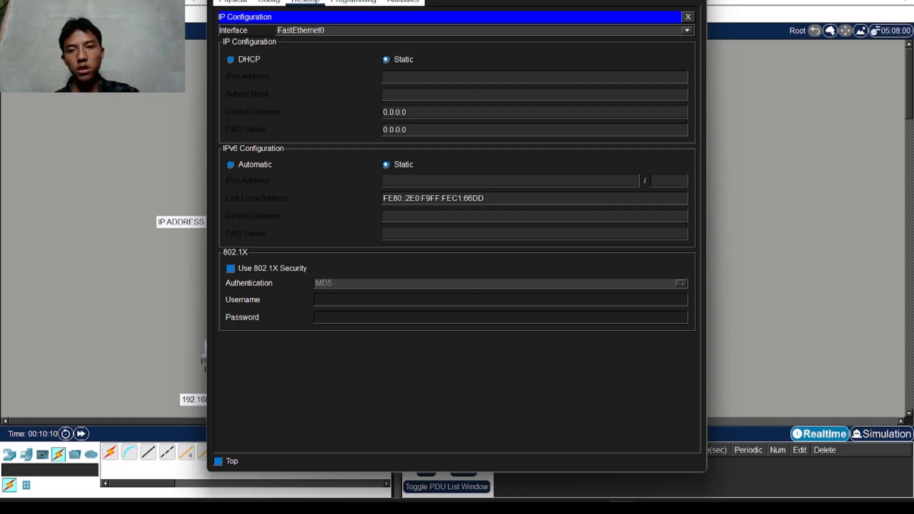
pyautogui.moveTo(310, 0); pyautogui.dragTo(484, 3)
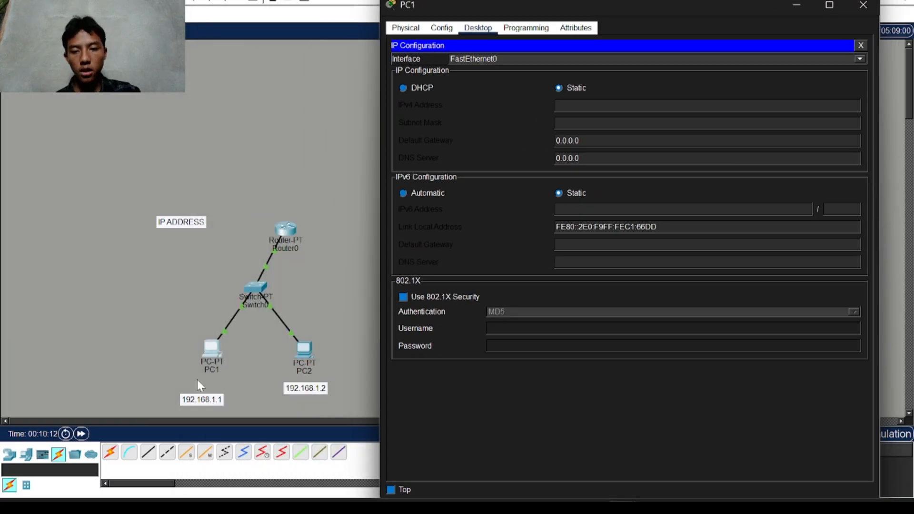
pyautogui.moveTo(658, 10); pyautogui.dragTo(514, 1)
pyautogui.click(421, 92)
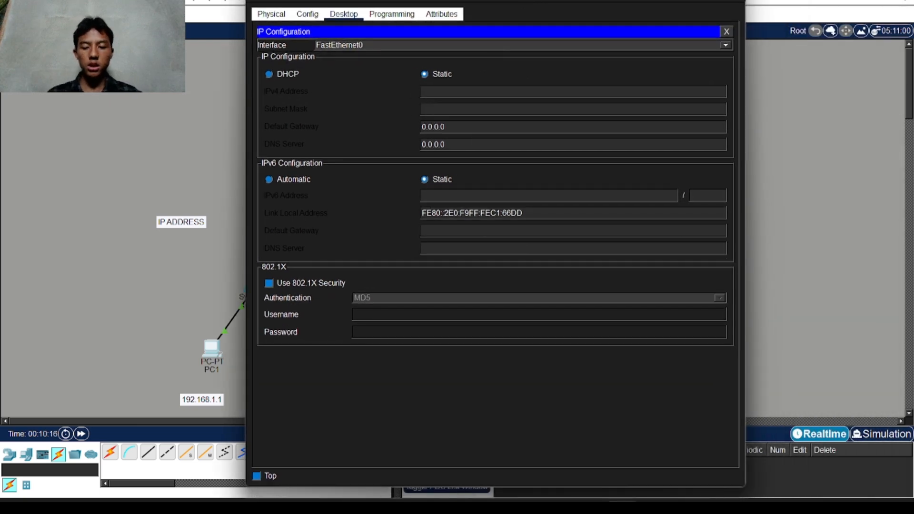
pyautogui.write('192.1')
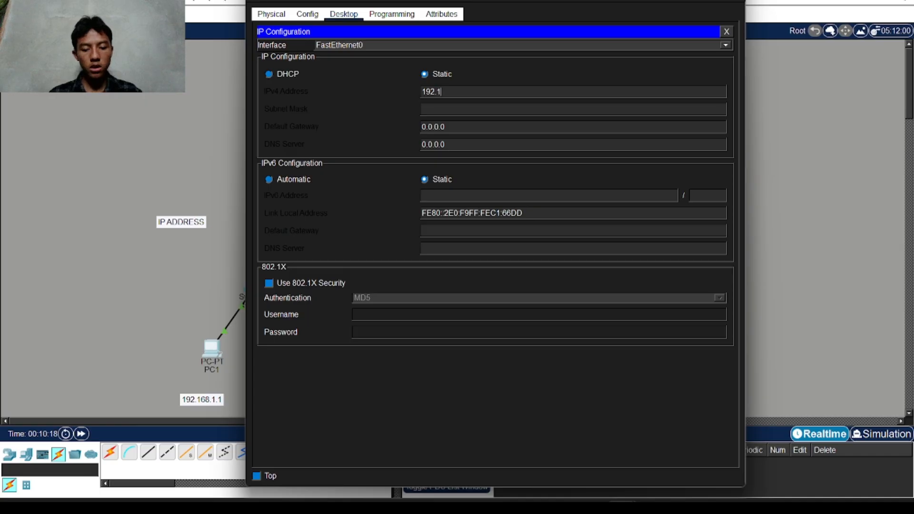
pyautogui.write('68.1.1')
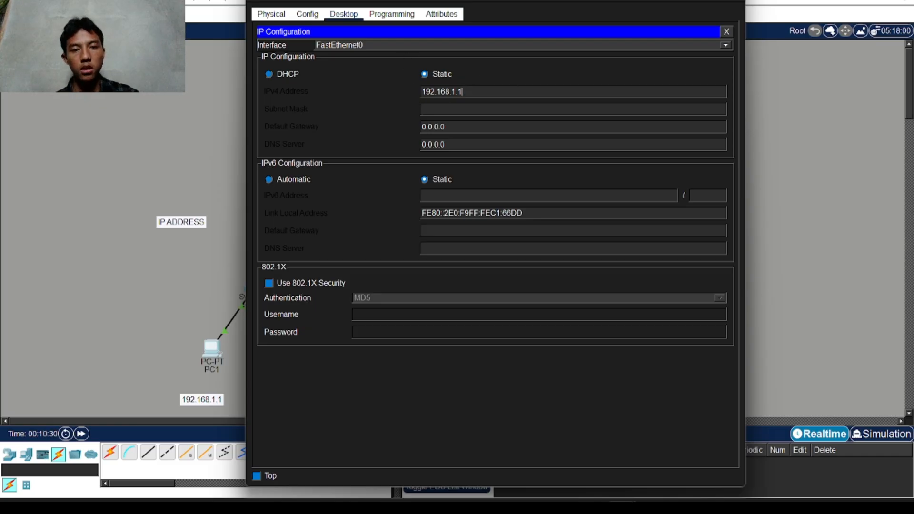
pyautogui.press('Tab')
pyautogui.click(513, 75)
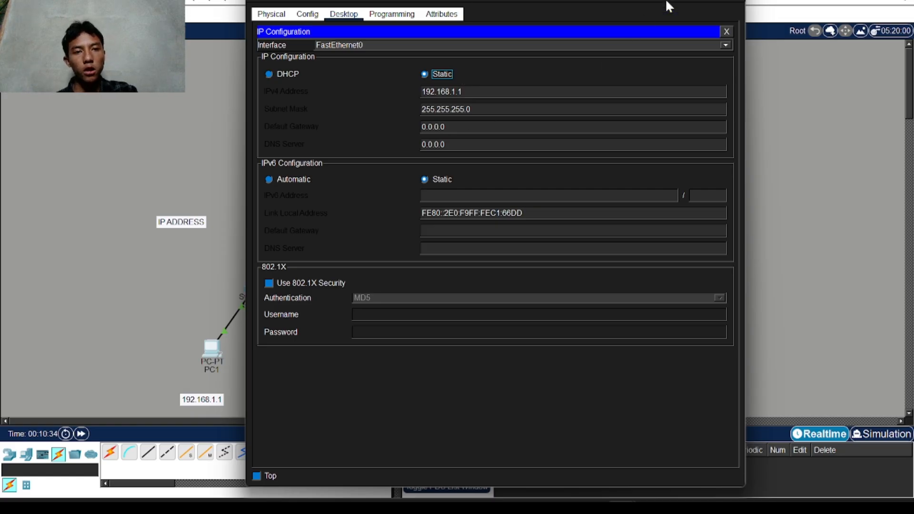
pyautogui.press('super+Down')
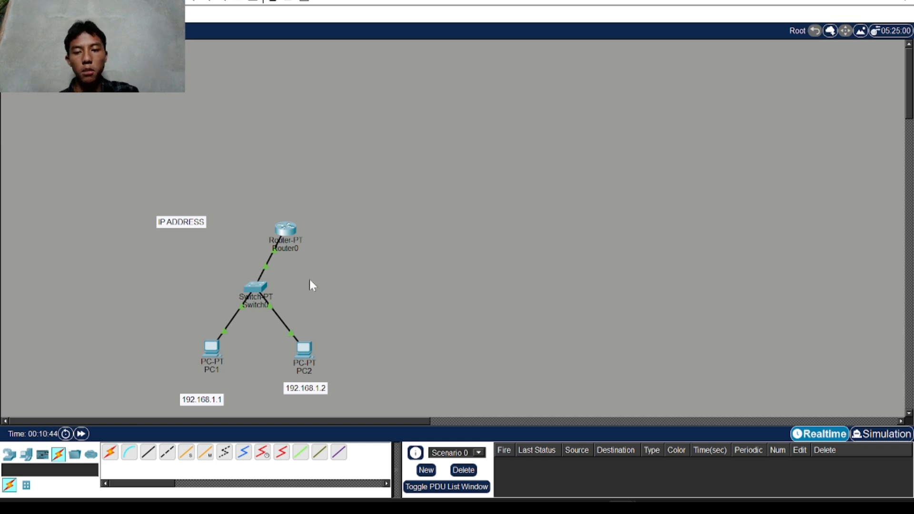
# Step: Give PC2's FastEthernet0 the static IPv4 address 192.168.1.2 with the default subnet mask
pyautogui.click(305, 346)
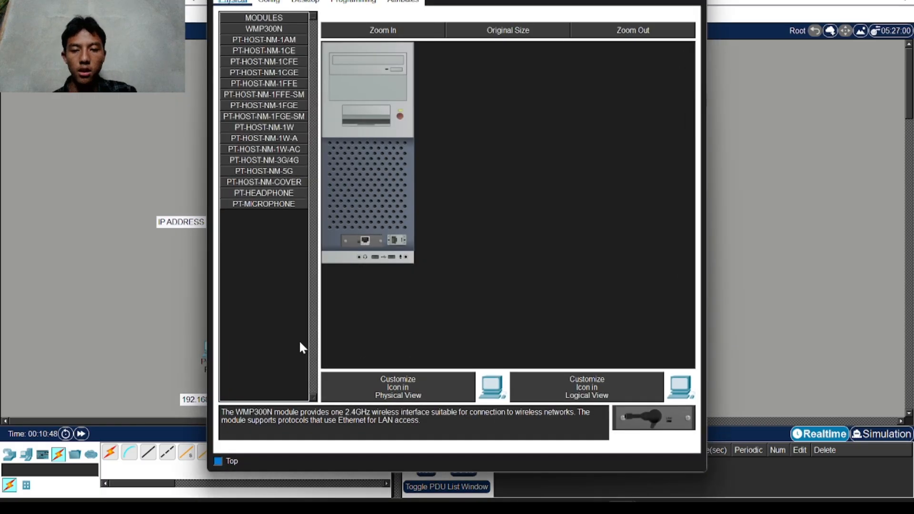
pyautogui.click(309, 5)
pyautogui.click(266, 38)
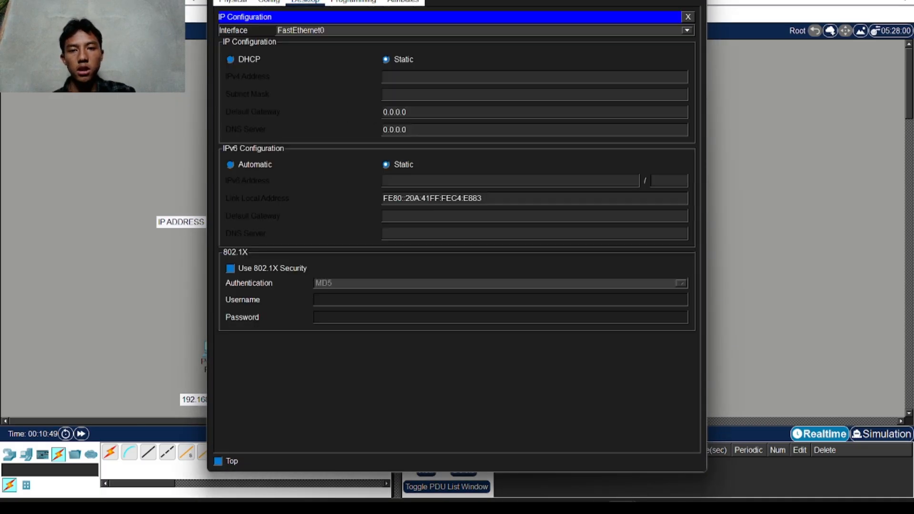
pyautogui.click(409, 76)
pyautogui.write('19')
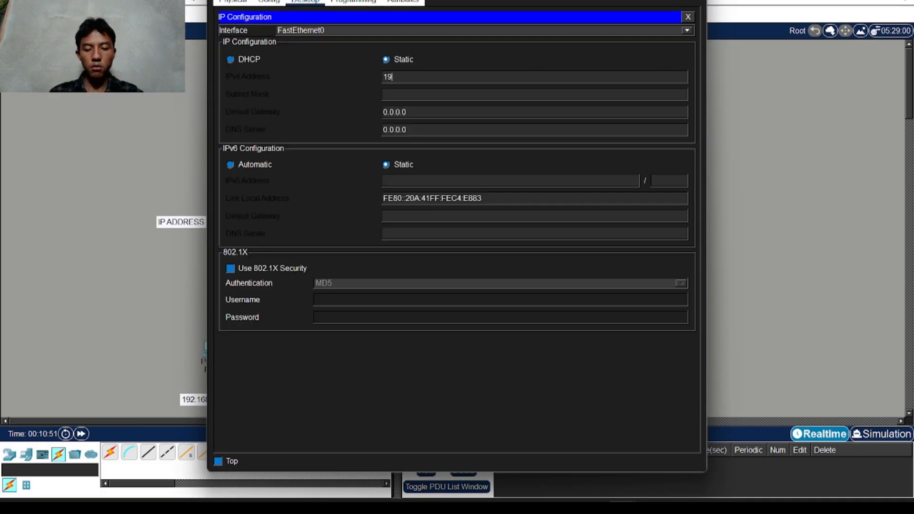
pyautogui.write('2.168.1.2')
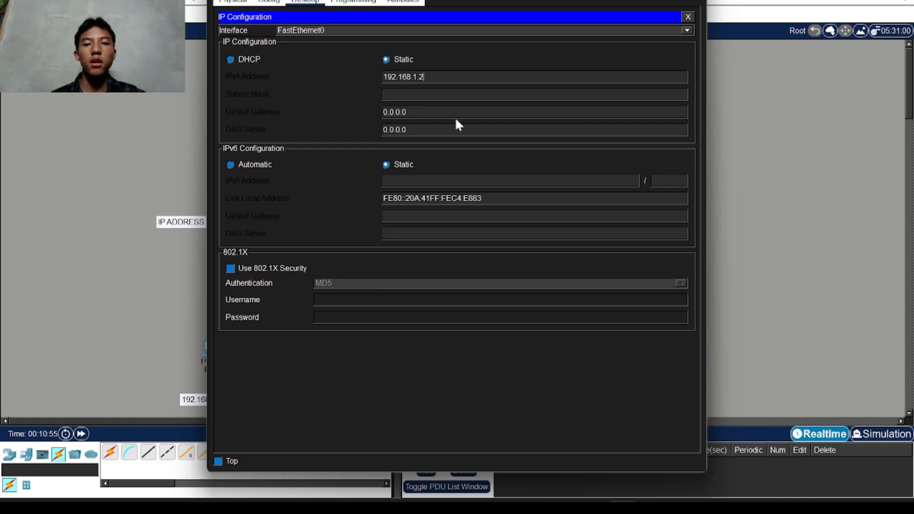
pyautogui.click(451, 95)
# Step: Send a simple PDU from PC1 to PC2 to test the connection between them
pyautogui.click(135, 138)
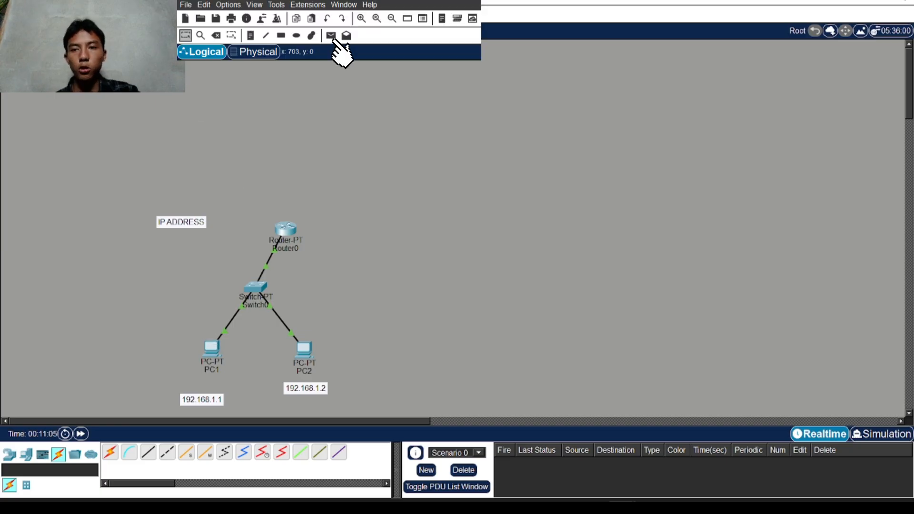
pyautogui.click(213, 350)
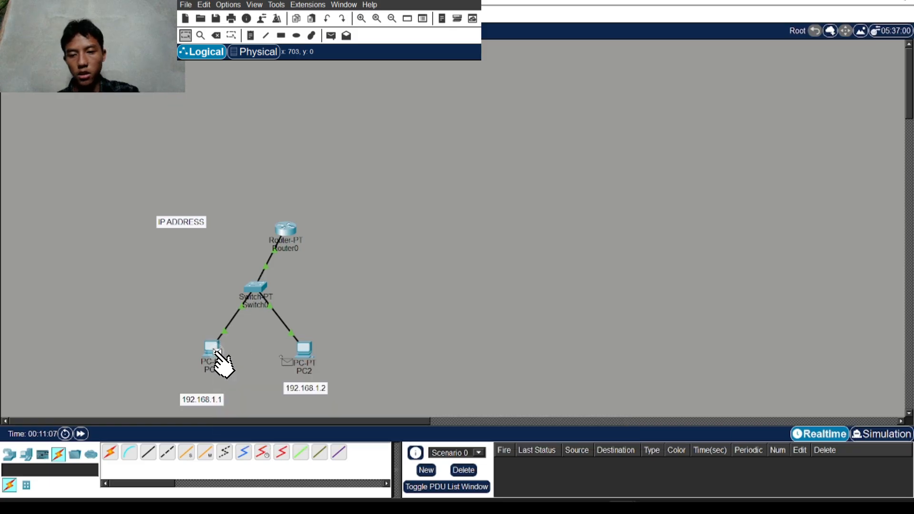
pyautogui.click(304, 350)
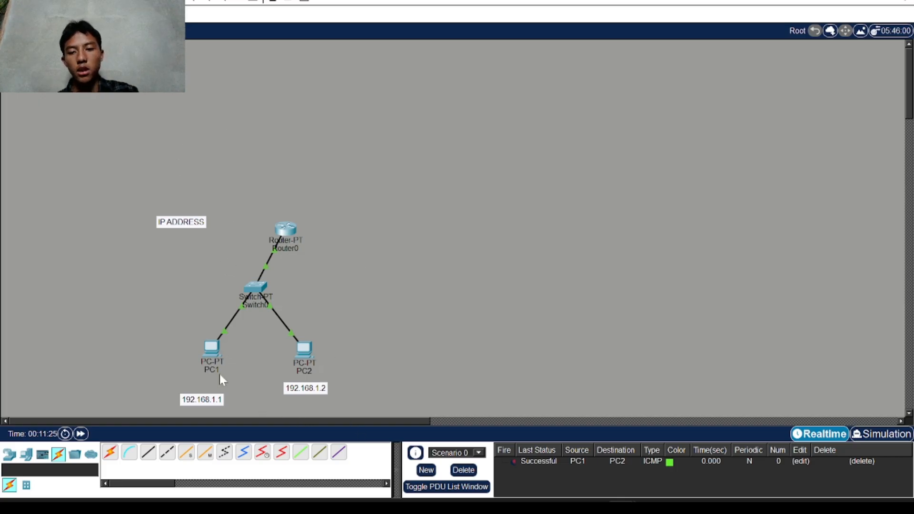
# Step: Open PC1's Command Prompt and ping PC1's own address, 192.168.1.1
pyautogui.click(211, 350)
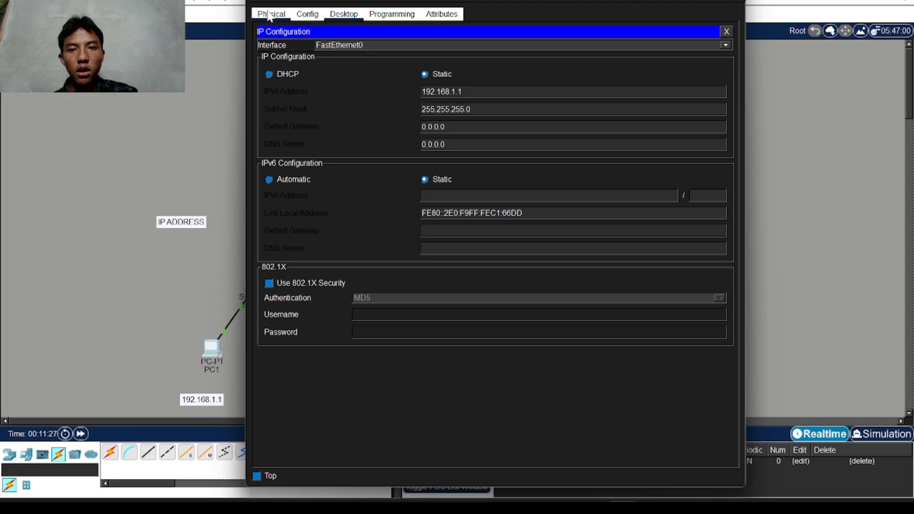
pyautogui.click(268, 14)
pyautogui.click(343, 14)
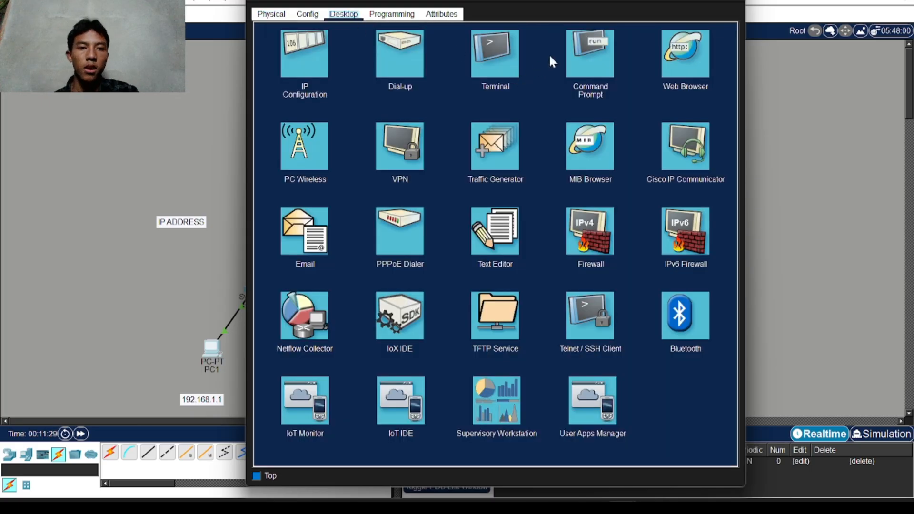
pyautogui.click(586, 55)
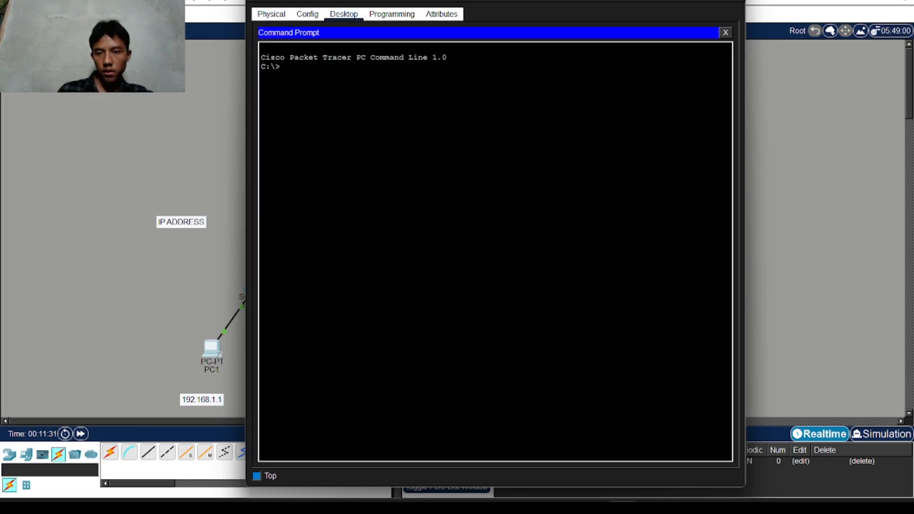
pyautogui.write('PING')
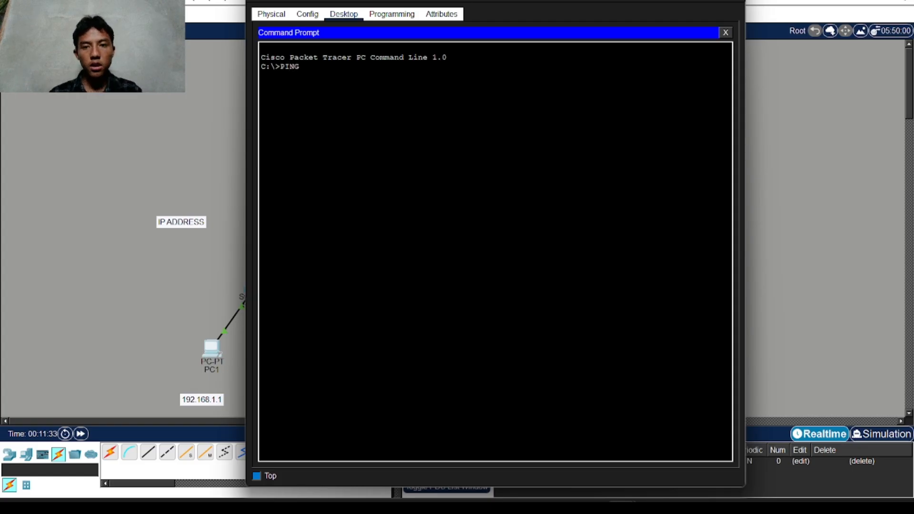
pyautogui.write(' 1')
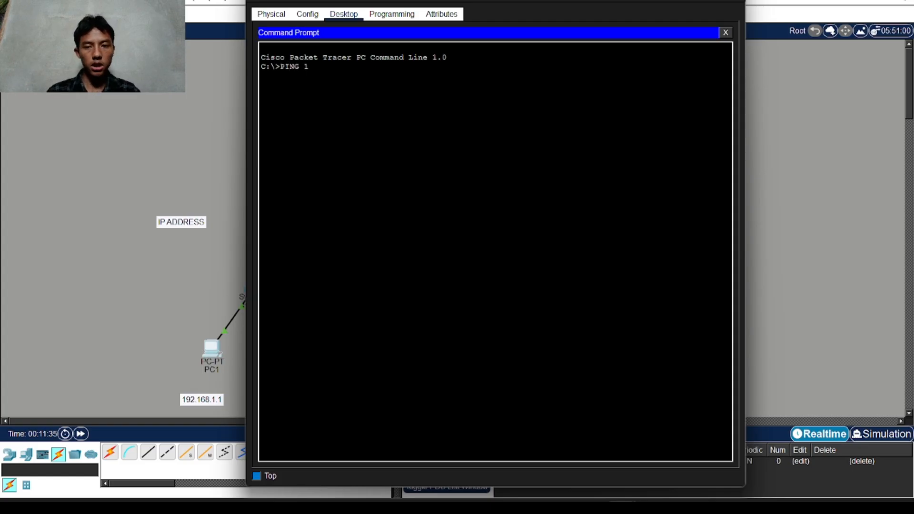
pyautogui.write('92.16')
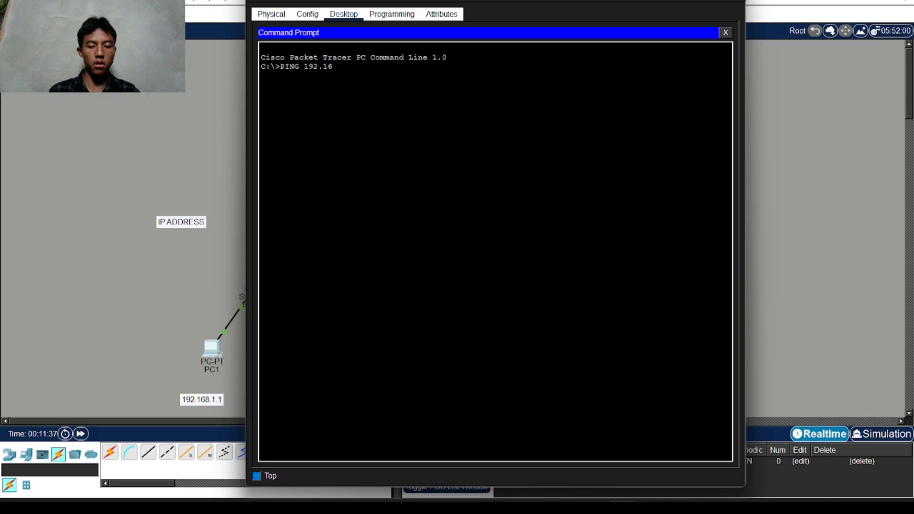
pyautogui.write('8.1.1')
pyautogui.press('Return')
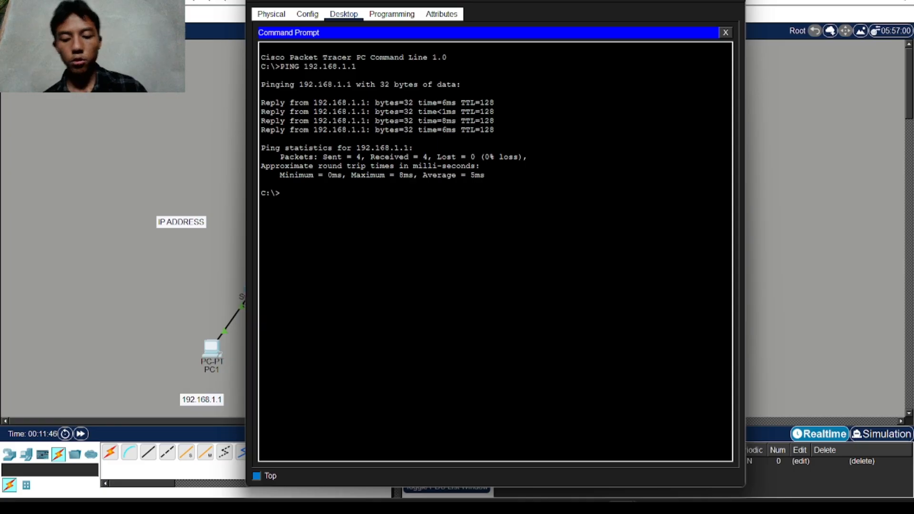
# Step: Ping the unassigned address 192.168.1.3 from PC1's Command Prompt
pyautogui.write('PI')
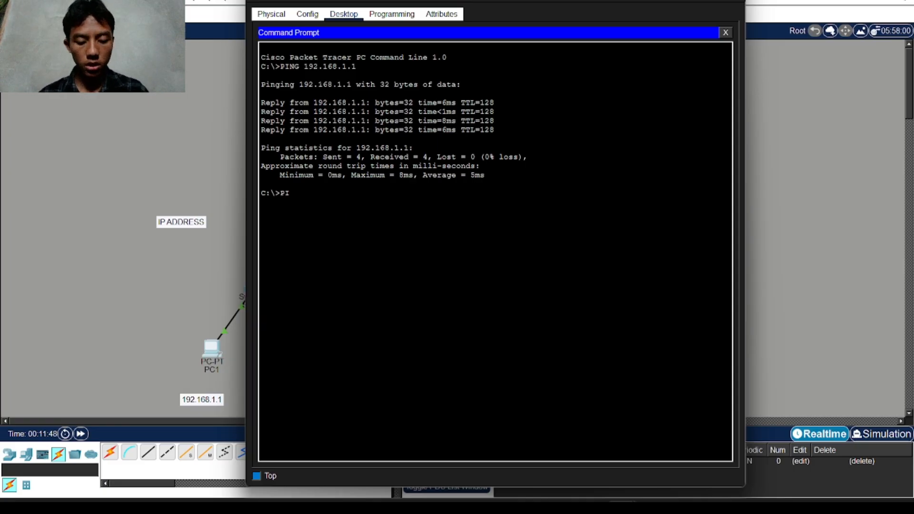
pyautogui.write('NG 19')
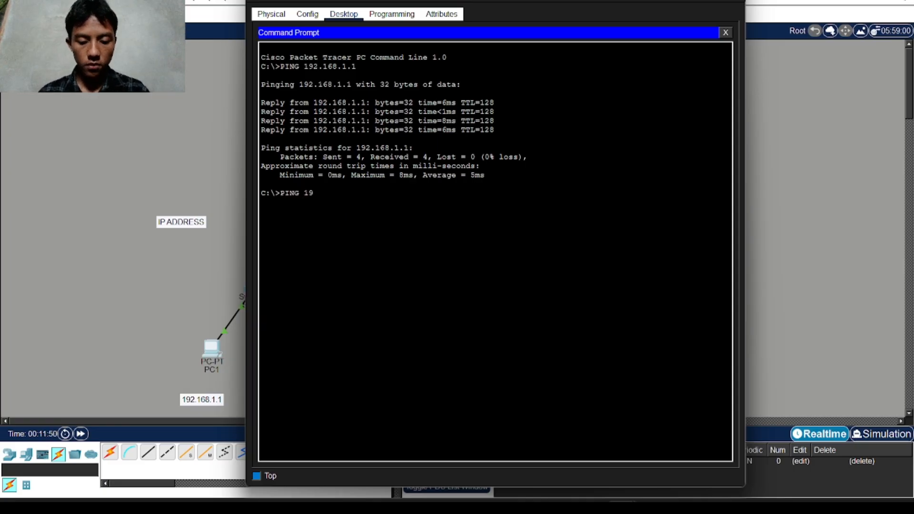
pyautogui.write('2.16')
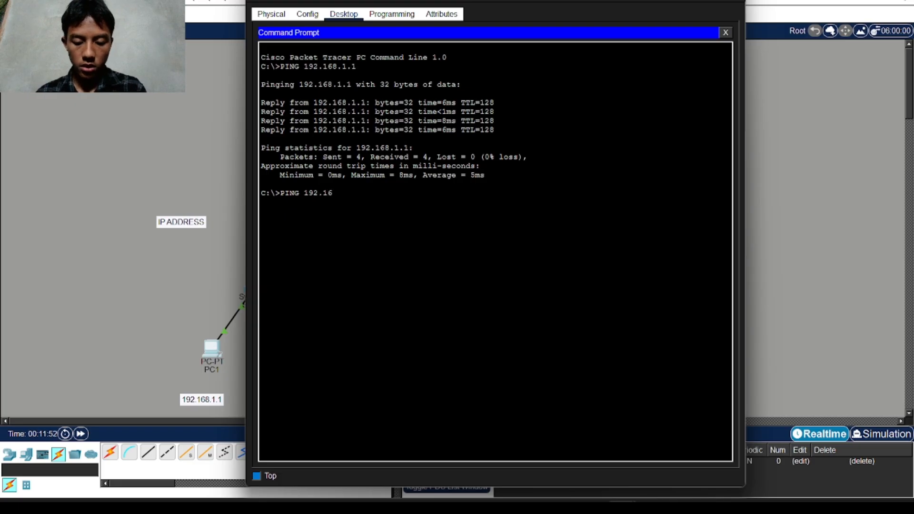
pyautogui.write('8')
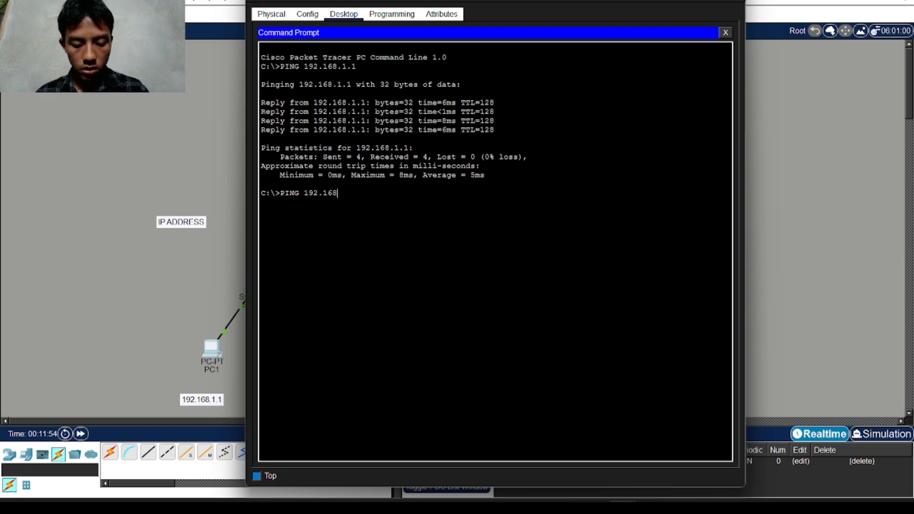
pyautogui.write('.1.3')
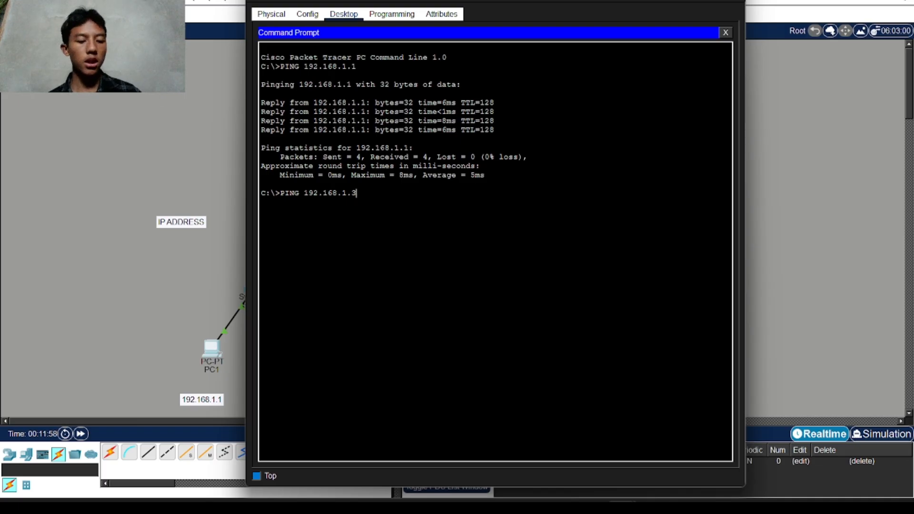
pyautogui.press('Return')
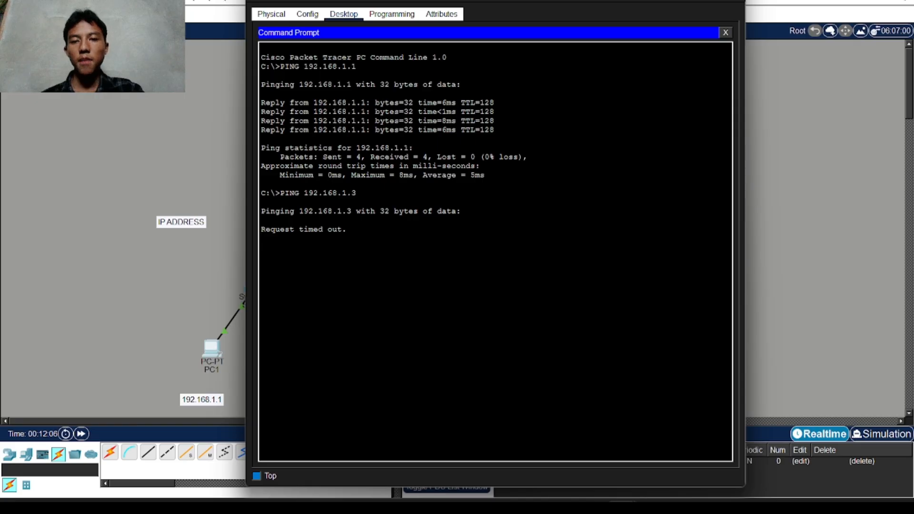
# Step: Move PC1's window aside to uncover the topology, and ping PC2's address, 192.168.1.2, from its Command Prompt
pyautogui.moveTo(330, 1); pyautogui.dragTo(384, 11)
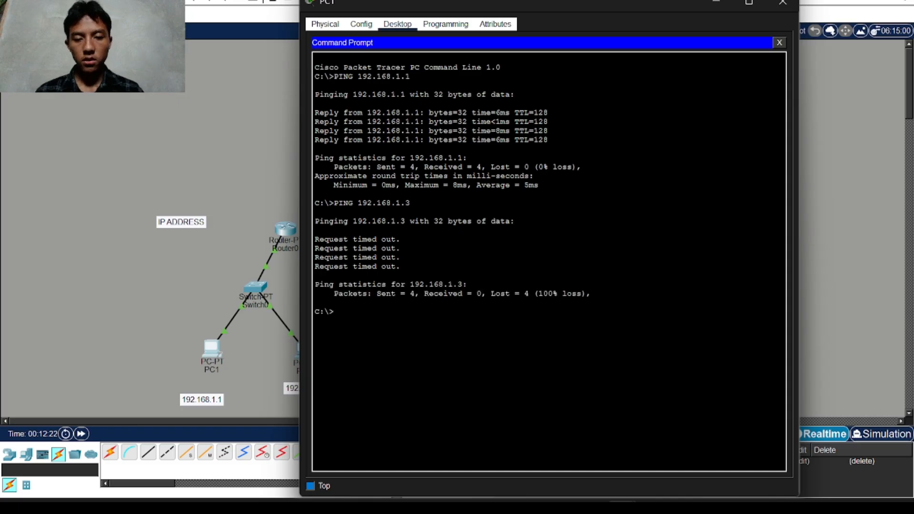
pyautogui.write('PING')
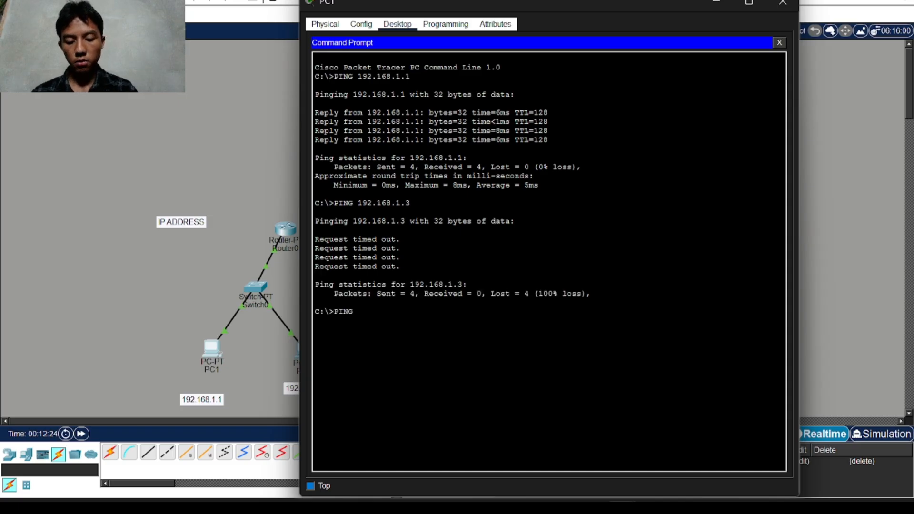
pyautogui.write(' 10')
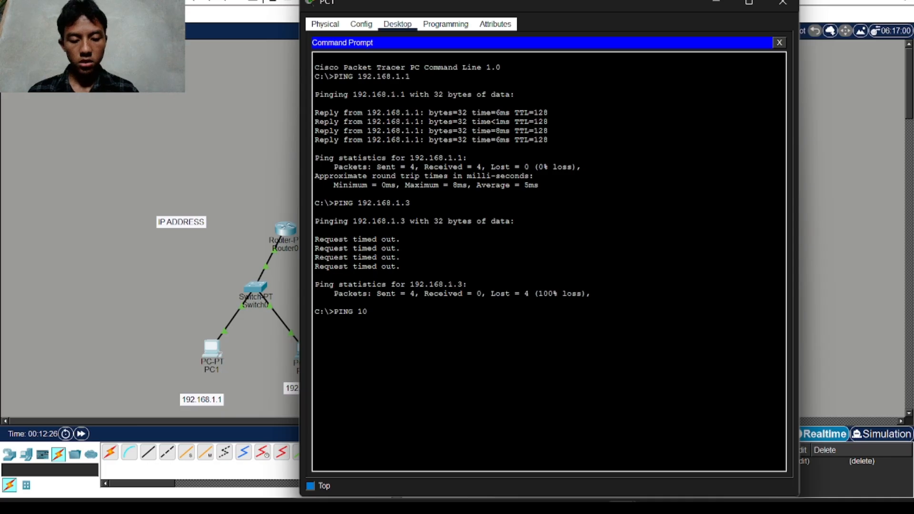
pyautogui.press('BackSpace')
pyautogui.write('92.16')
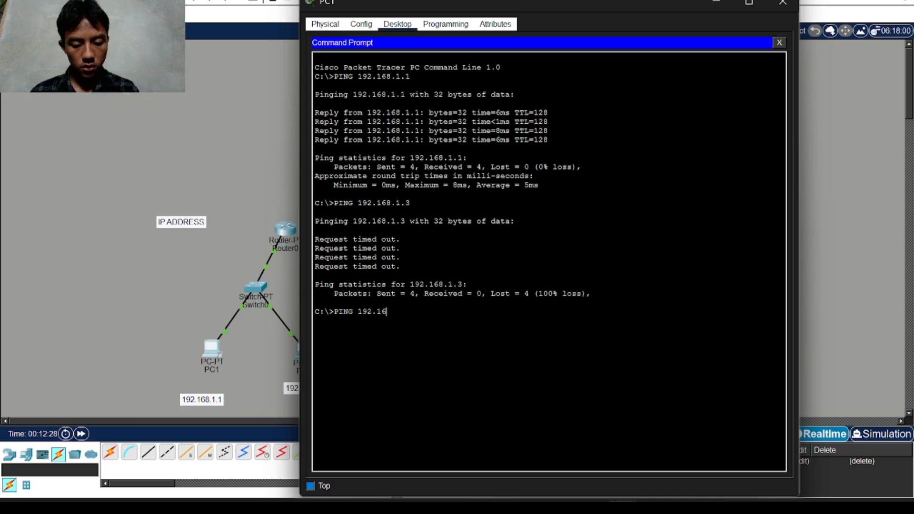
pyautogui.write('8.1.2')
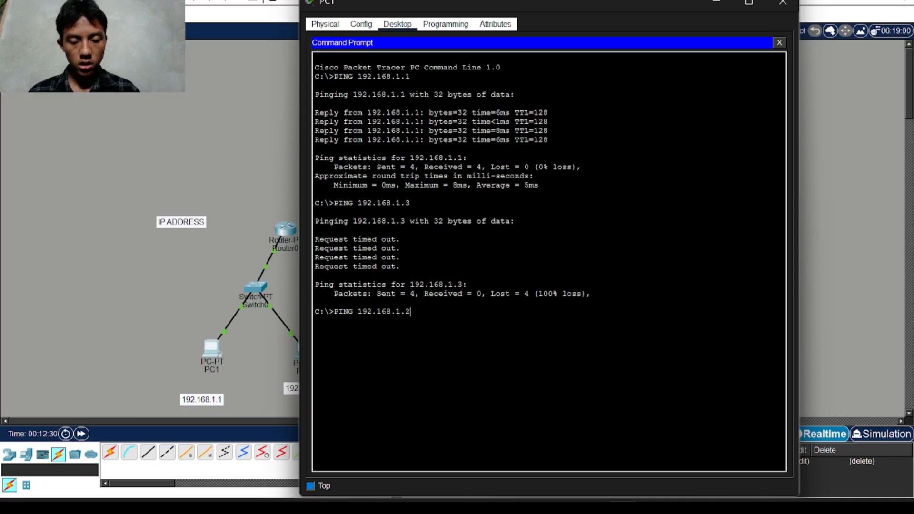
pyautogui.press('Return')
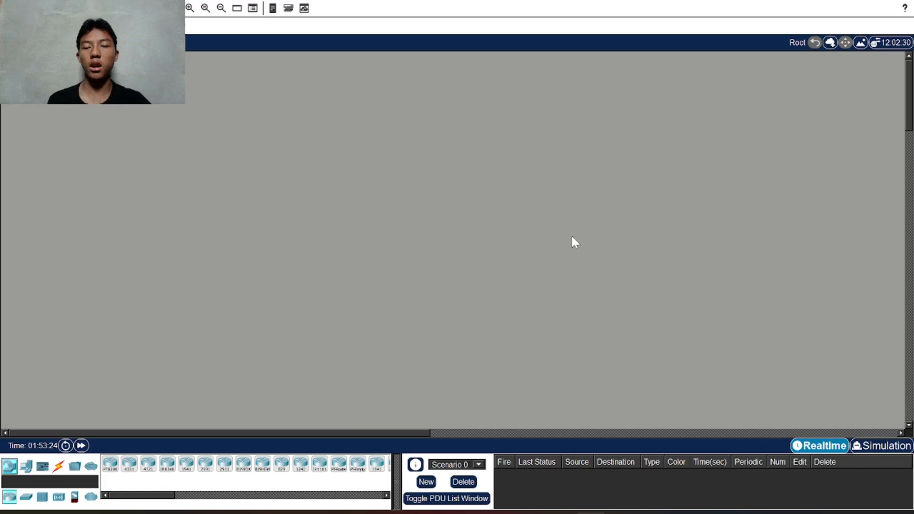
# Step: Place a generic PT-Switch in the empty logical workspace
pyautogui.click(26, 496)
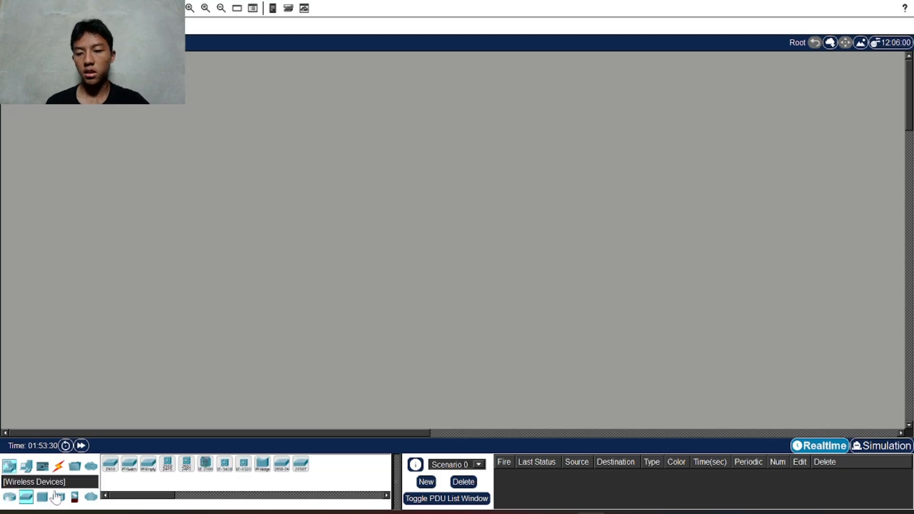
pyautogui.click(129, 463)
pyautogui.click(233, 280)
# Step: Add two laptops to the logical workspace, one up and to the right of the switch and the other just below the switch
pyautogui.click(26, 466)
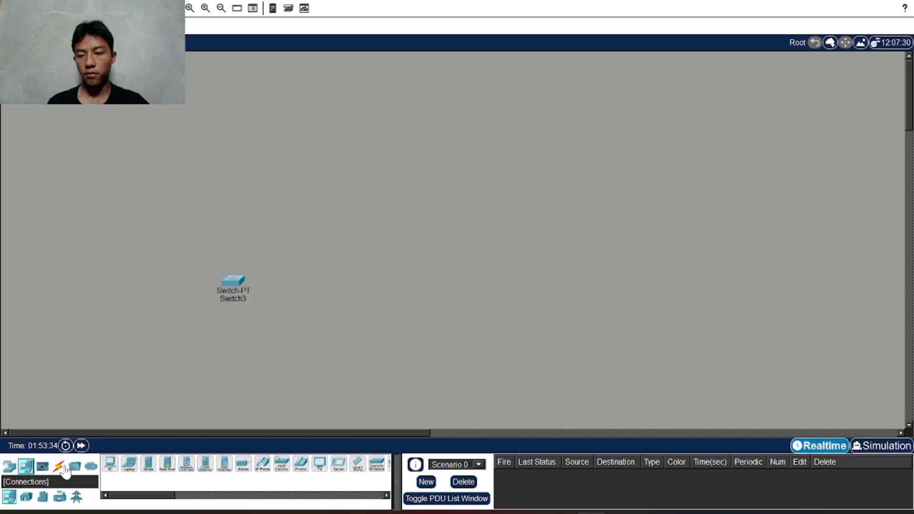
pyautogui.click(129, 464)
pyautogui.click(445, 226)
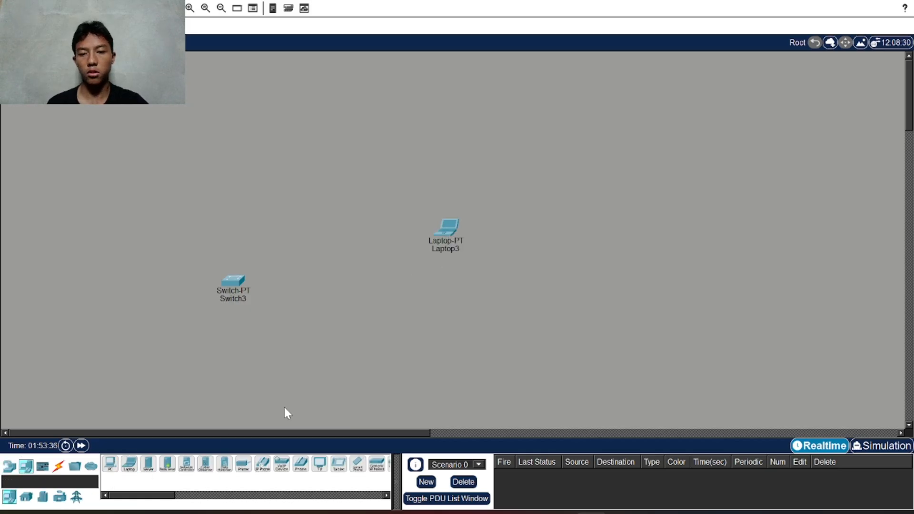
pyautogui.click(129, 464)
pyautogui.click(409, 352)
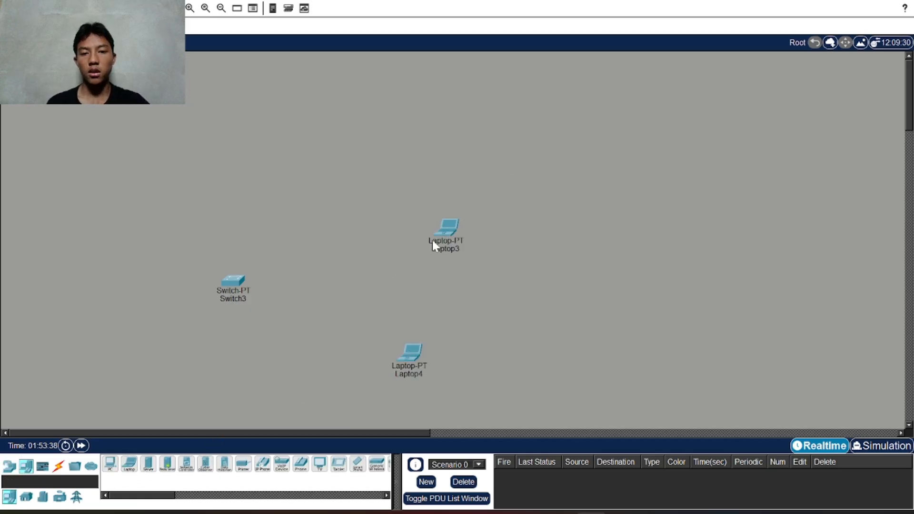
pyautogui.moveTo(413, 352); pyautogui.dragTo(298, 353)
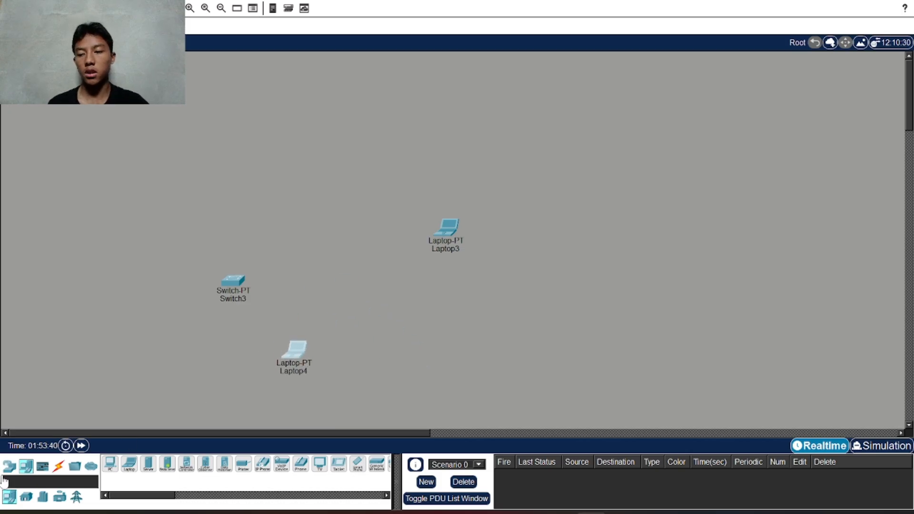
# Step: Go to the Main Wiring Closet of the Corporate Office in the physical workspace and mount the switch in the rack below the power distribution device
pyautogui.hotkey('shift', 'p')
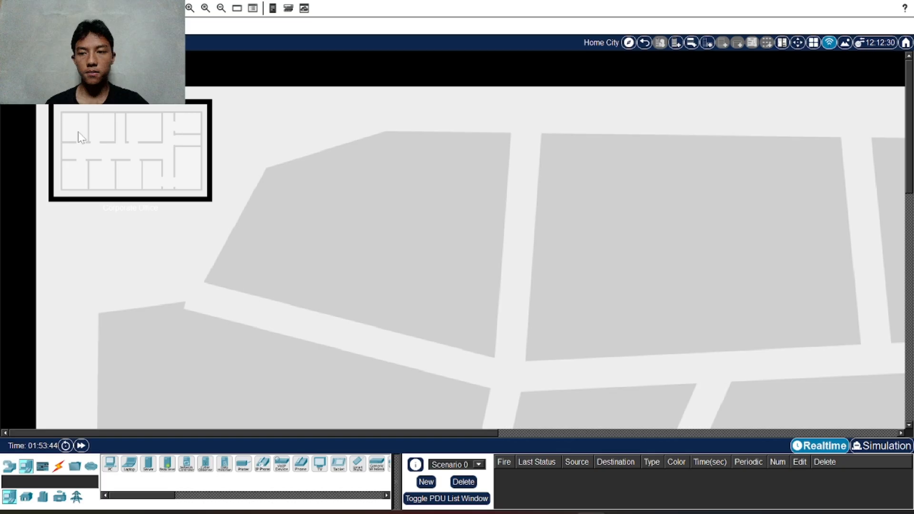
pyautogui.click(81, 138)
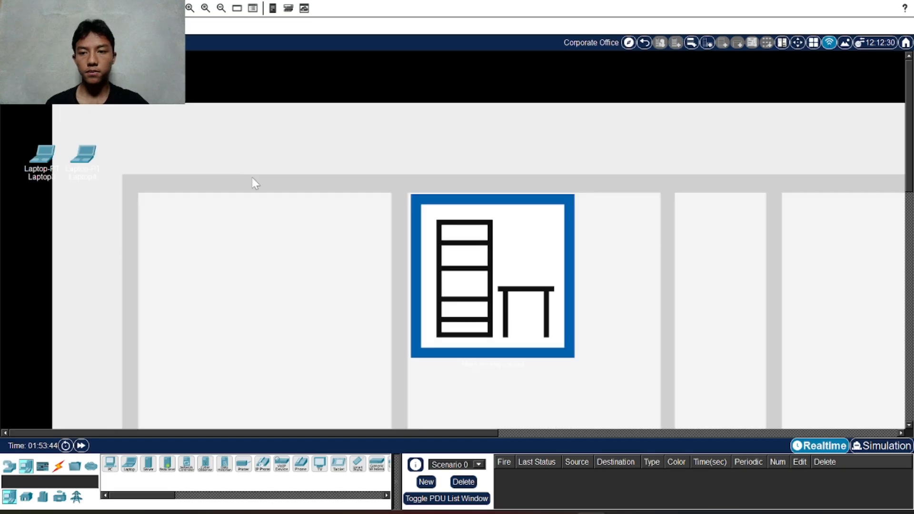
pyautogui.click(486, 301)
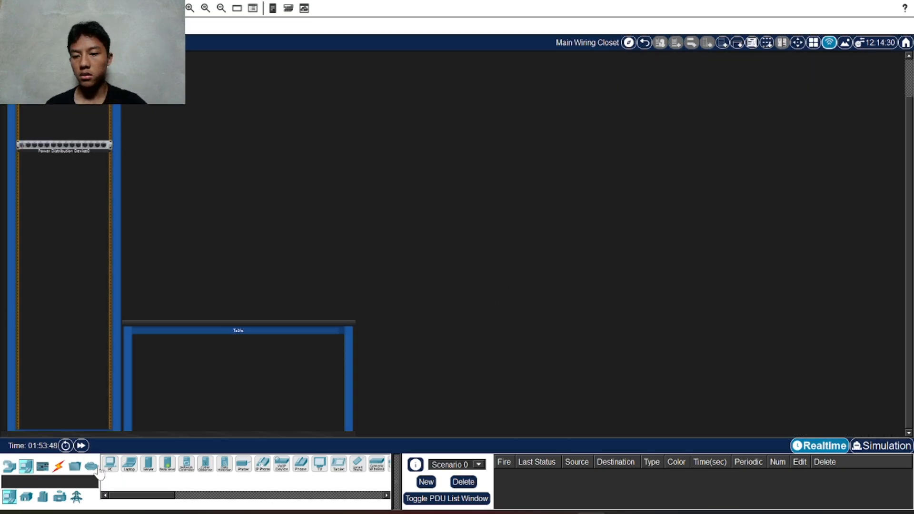
pyautogui.click(10, 465)
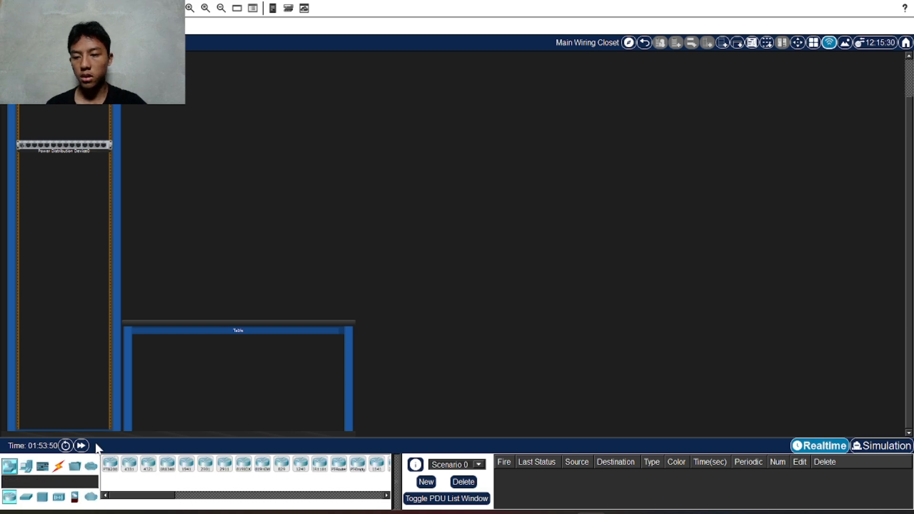
pyautogui.scroll(1, 68, 305)
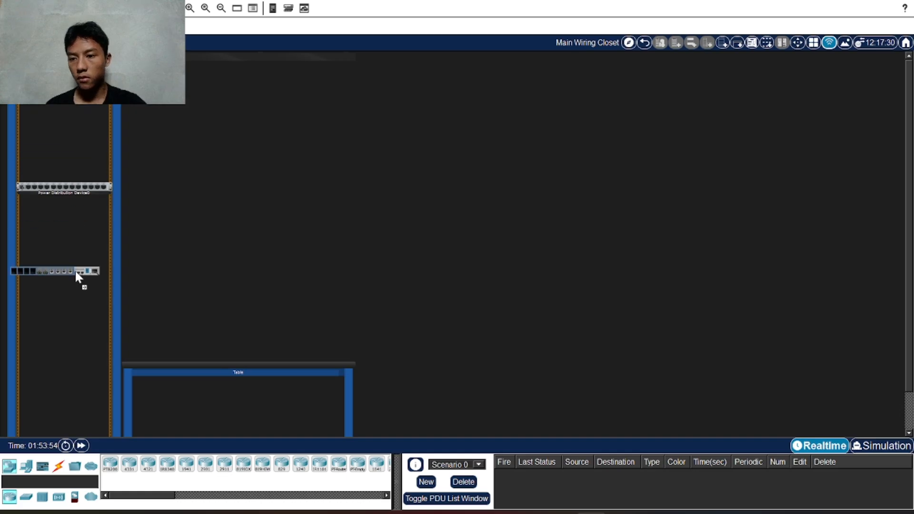
pyautogui.click(84, 319)
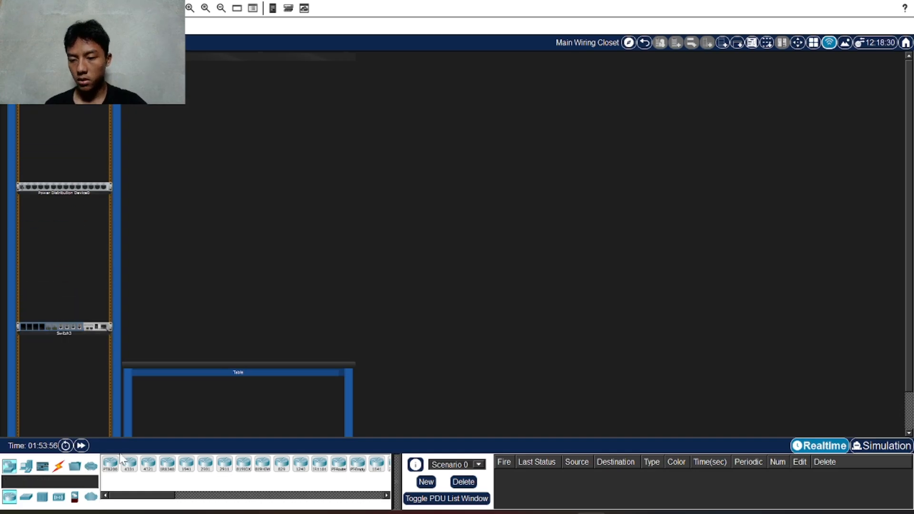
# Step: Place two new laptops side by side on the table in the Main Wiring Closet
pyautogui.scroll(-1, 188, 336)
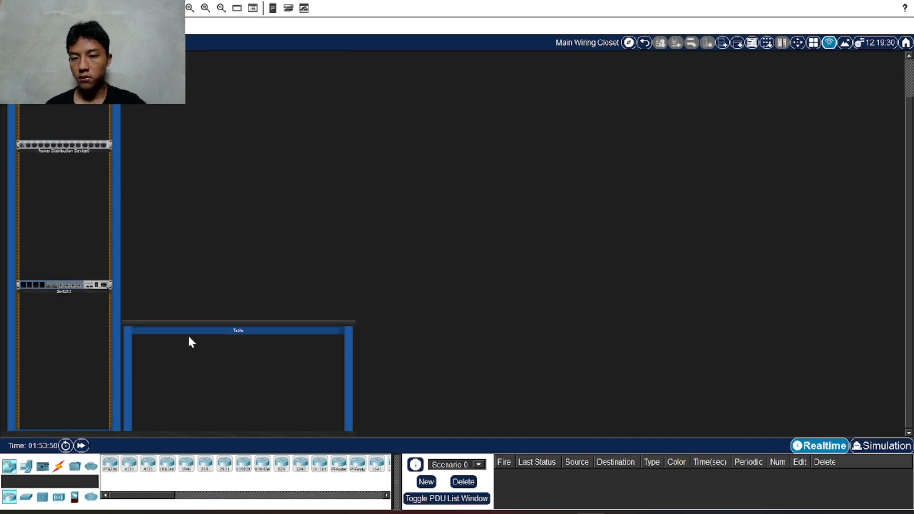
pyautogui.scroll(1, 187, 333)
pyautogui.scroll(-1, 137, 390)
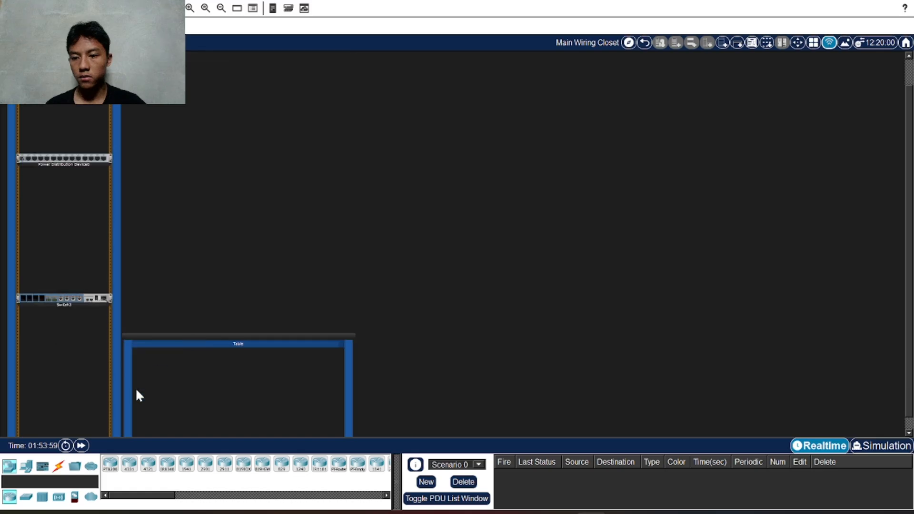
pyautogui.click(27, 465)
pyautogui.moveTo(129, 464); pyautogui.dragTo(211, 261)
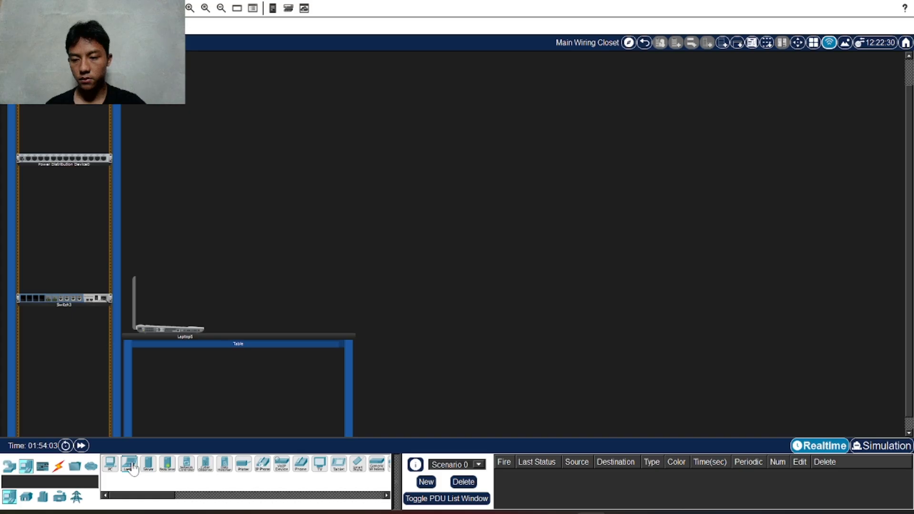
pyautogui.moveTo(130, 464); pyautogui.dragTo(304, 273)
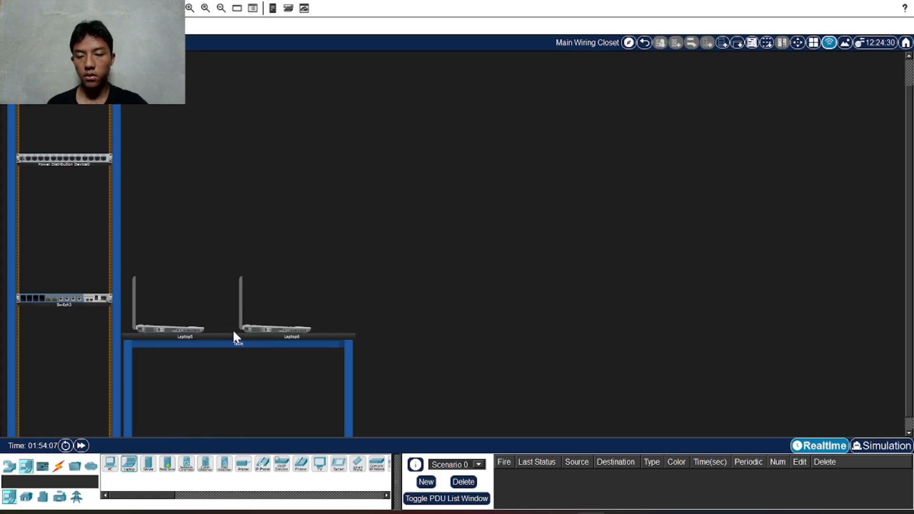
pyautogui.scroll(3, 257, 299)
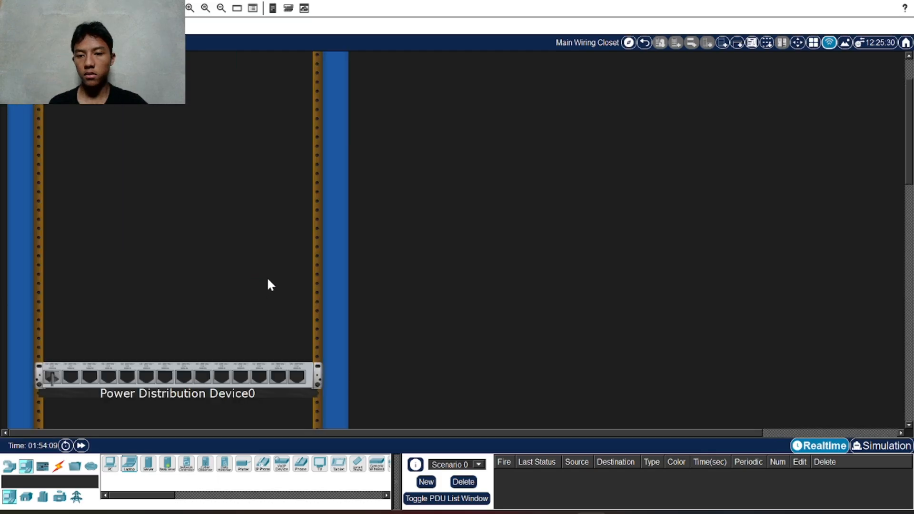
# Step: Connect a console cable from Laptop5's RS-232 port to the Console port of Switch3 in the rack
pyautogui.scroll(-5, 372, 238)
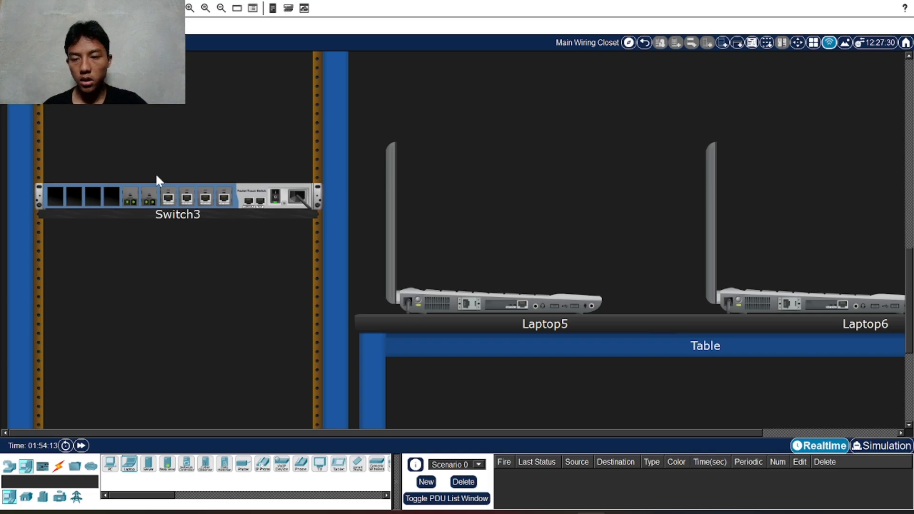
pyautogui.click(58, 466)
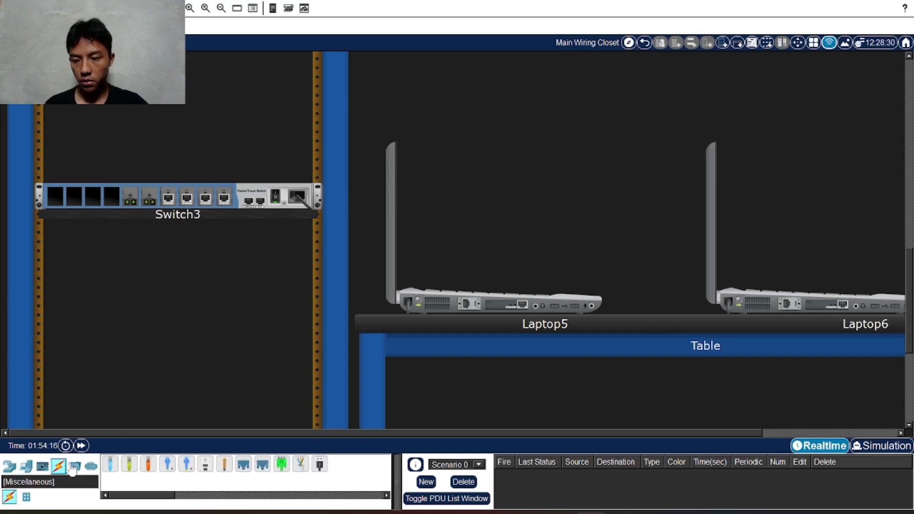
pyautogui.click(112, 467)
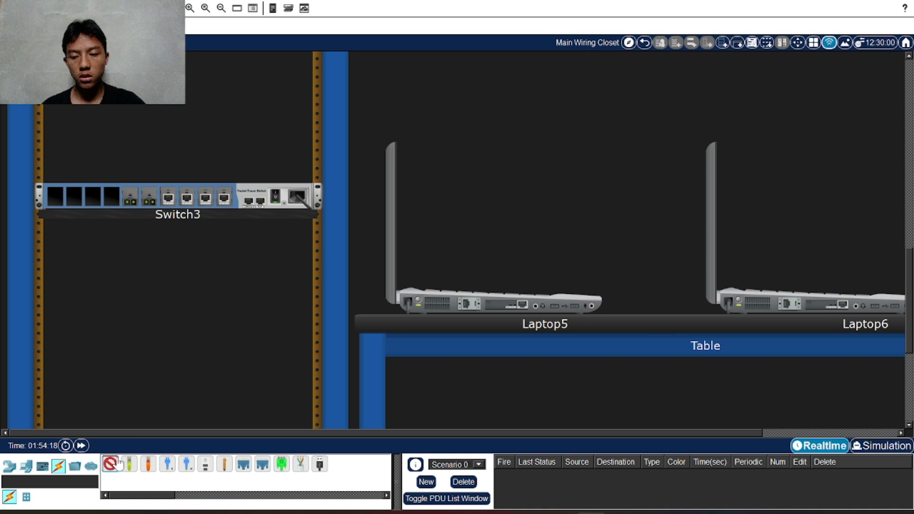
pyautogui.click(465, 305)
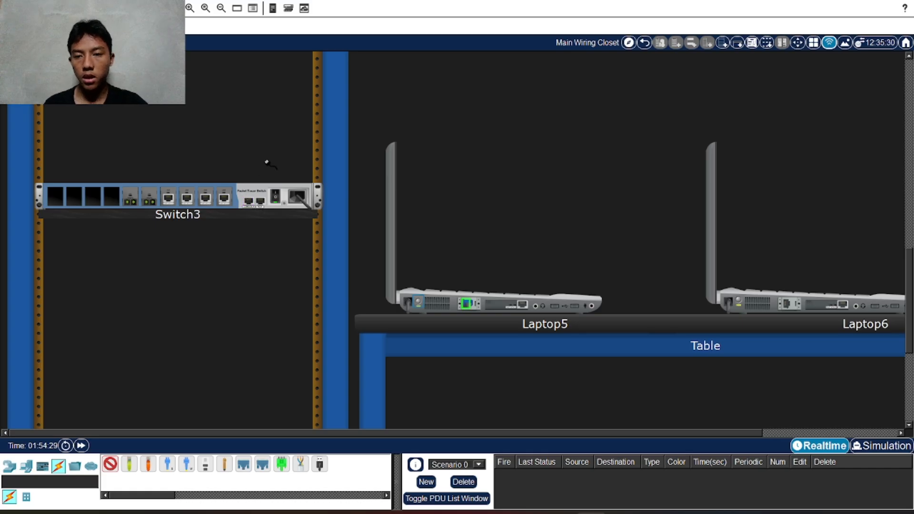
pyautogui.click(324, 165)
pyautogui.scroll(-3, 627, 216)
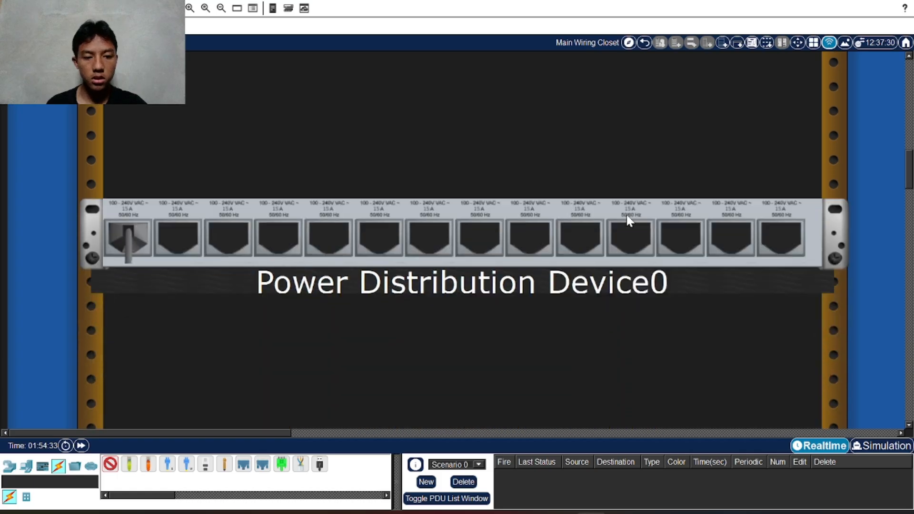
pyautogui.scroll(-8, 626, 217)
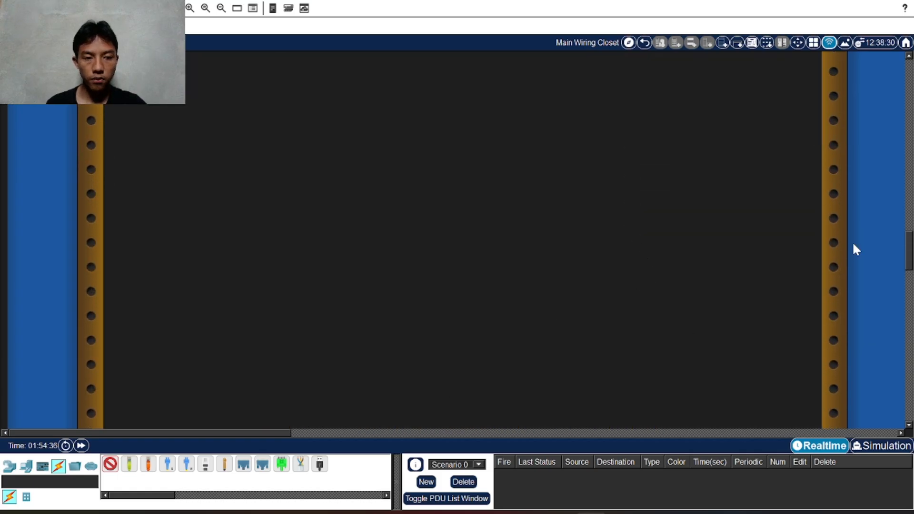
pyautogui.scroll(-5, 904, 260)
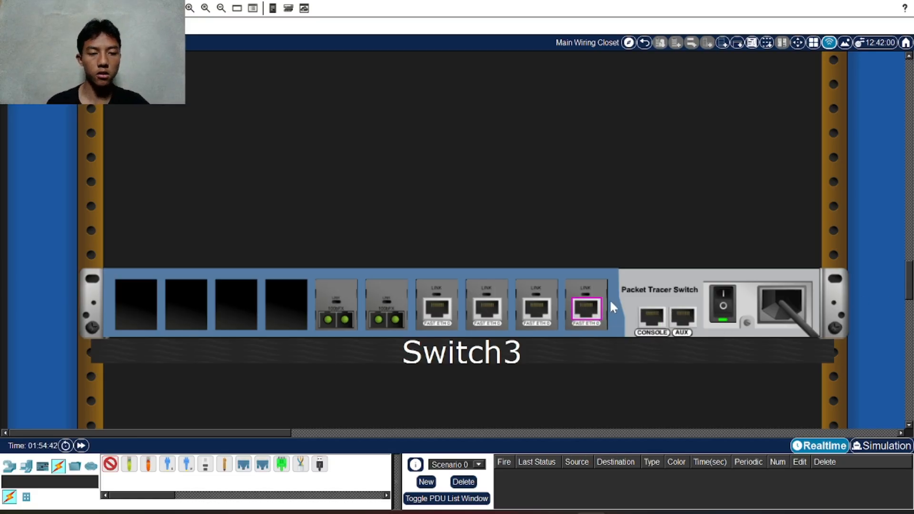
pyautogui.click(651, 316)
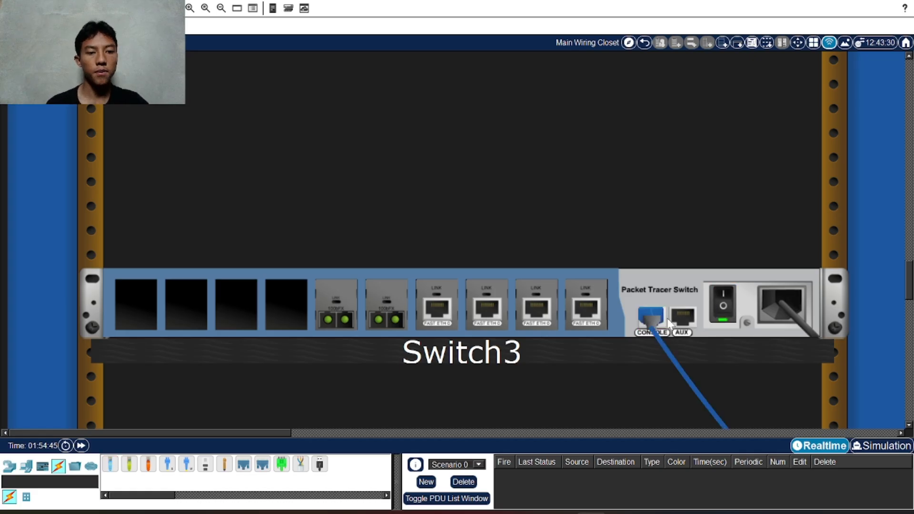
# Step: In the logical workspace, move Laptop5 to the upper right of Switch3 and delete the unconnected Laptop4 and Laptop3
pyautogui.click(21, 43)
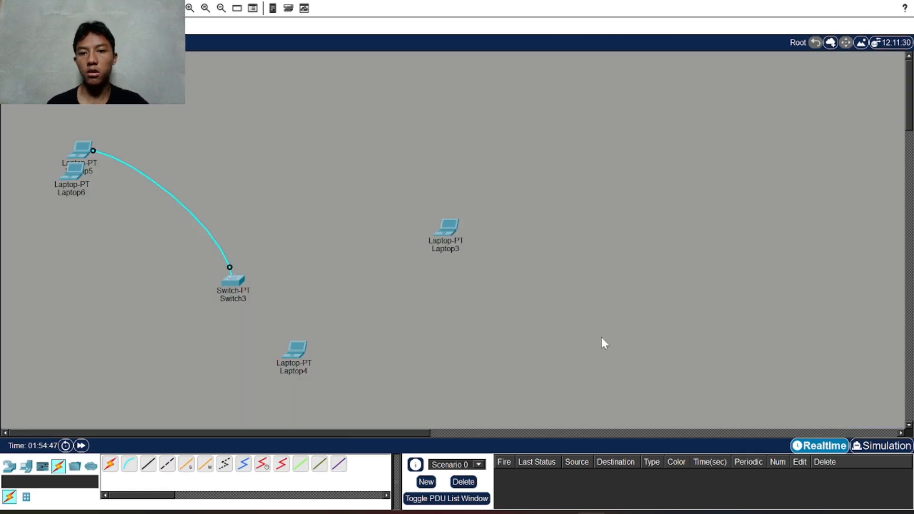
pyautogui.moveTo(90, 151); pyautogui.dragTo(317, 255)
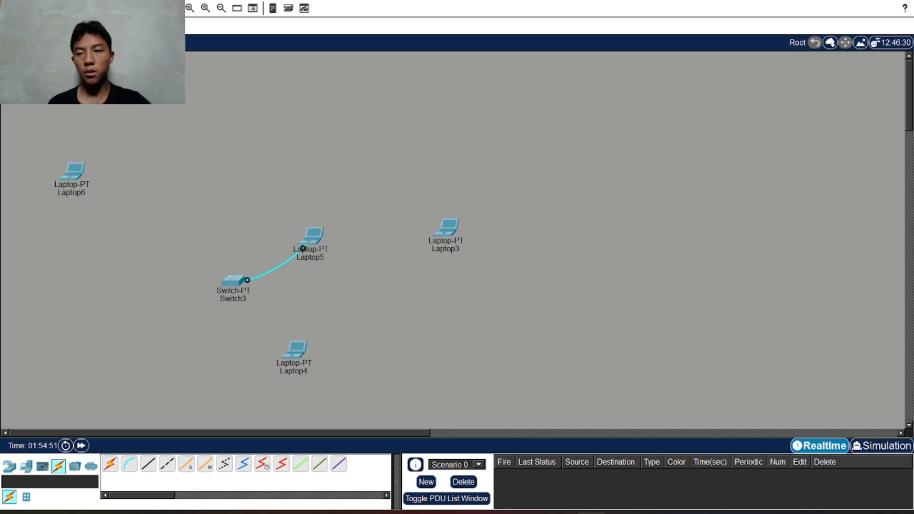
pyautogui.click(299, 349)
pyautogui.press('Delete')
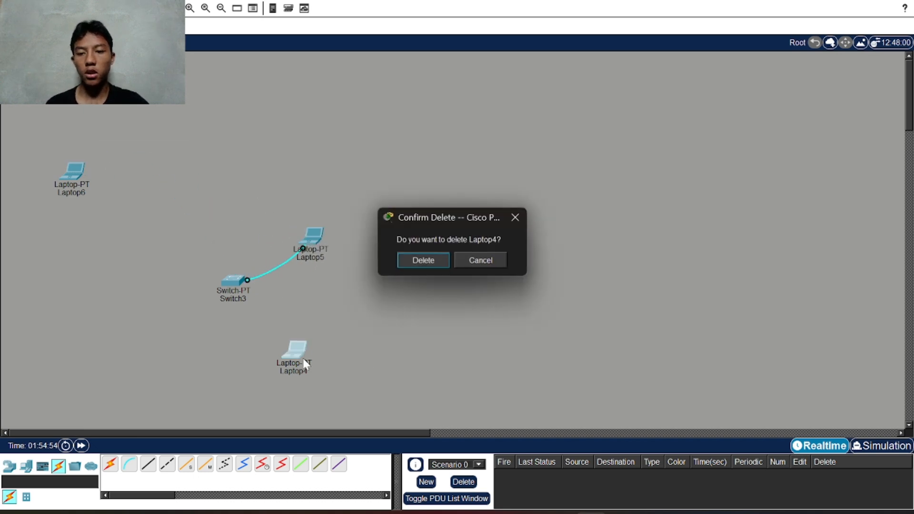
pyautogui.click(420, 260)
pyautogui.click(452, 238)
pyautogui.press('Delete')
pyautogui.click(425, 261)
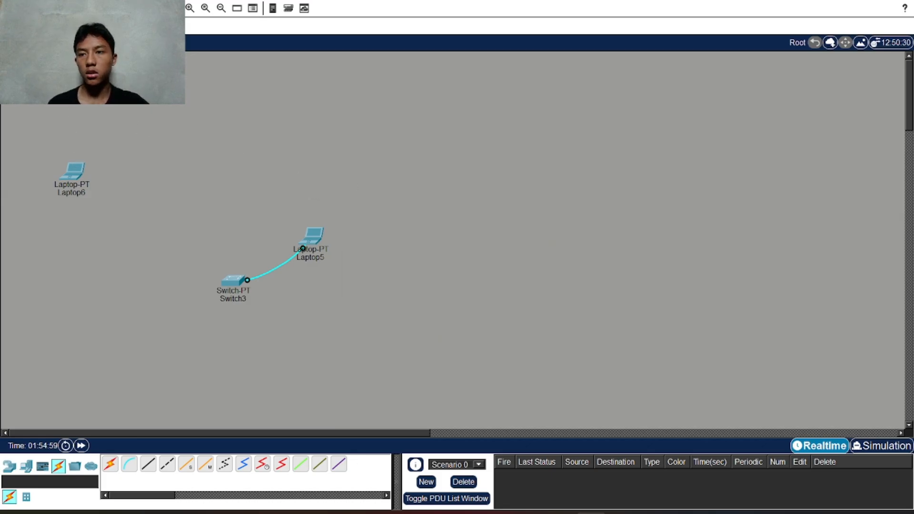
# Step: Move Laptop6 above Switch3 and place a generic AccessPoint-PT to the upper left of the switch
pyautogui.moveTo(75, 172); pyautogui.dragTo(224, 183)
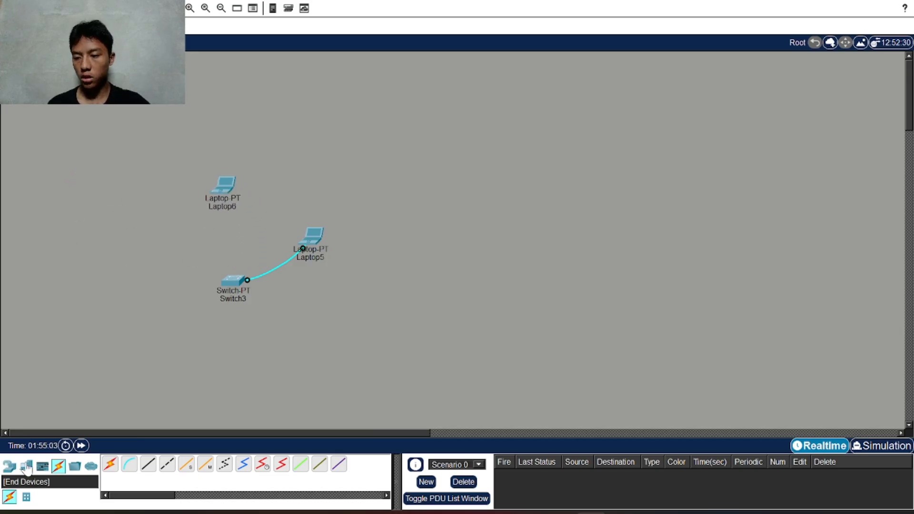
pyautogui.click(10, 465)
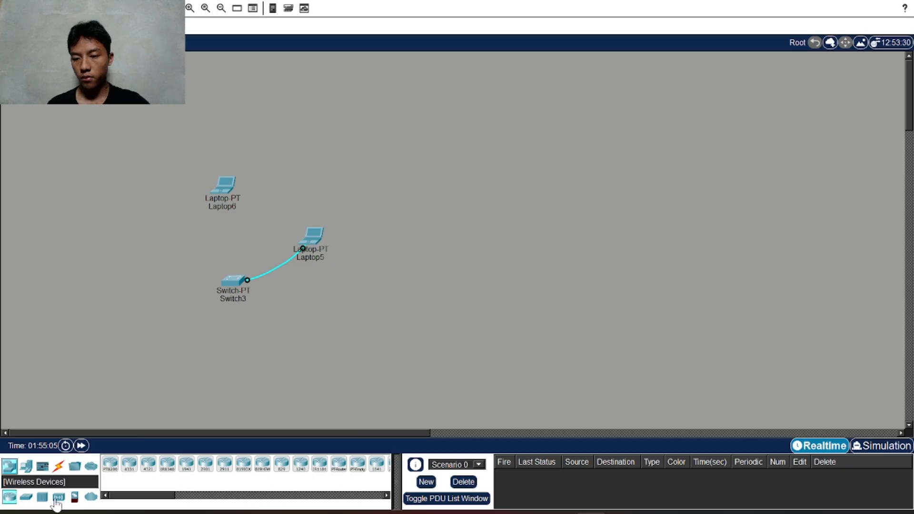
pyautogui.click(59, 496)
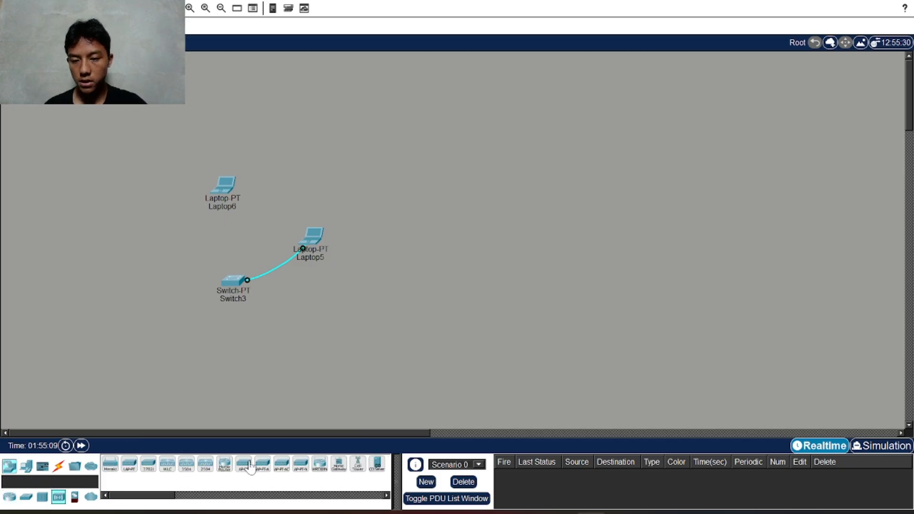
pyautogui.moveTo(244, 466); pyautogui.dragTo(162, 253)
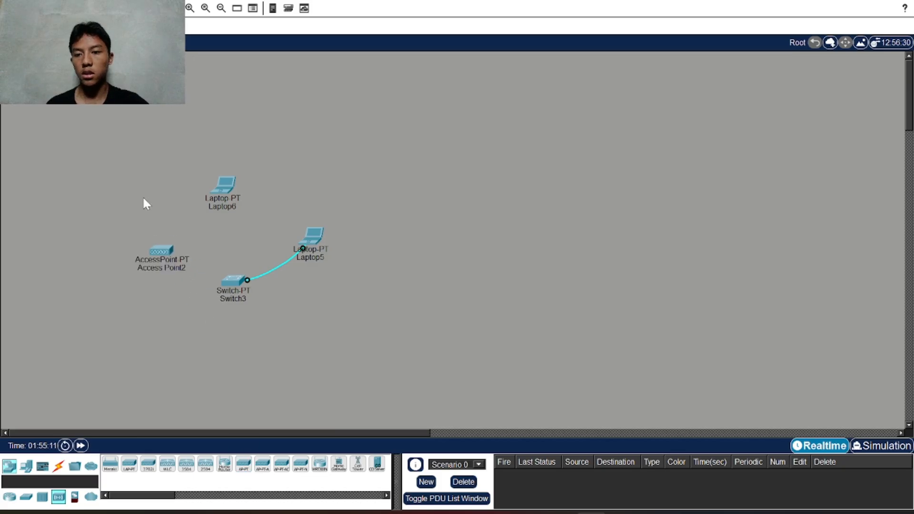
# Step: Open Laptop6 from the Main Wiring Closet in the physical workspace, power it off and remove its Fast Ethernet module
pyautogui.click(72, 42)
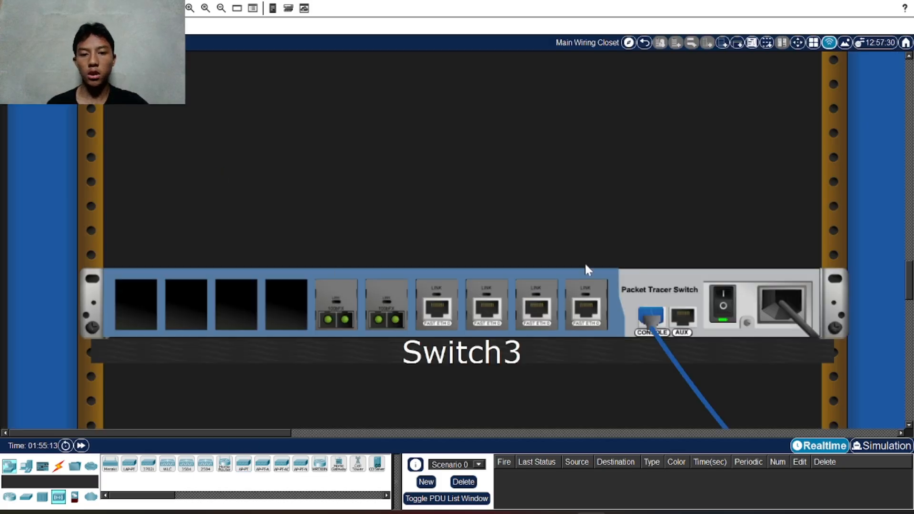
pyautogui.scroll(-9, 666, 325)
pyautogui.moveTo(283, 432); pyautogui.dragTo(768, 427)
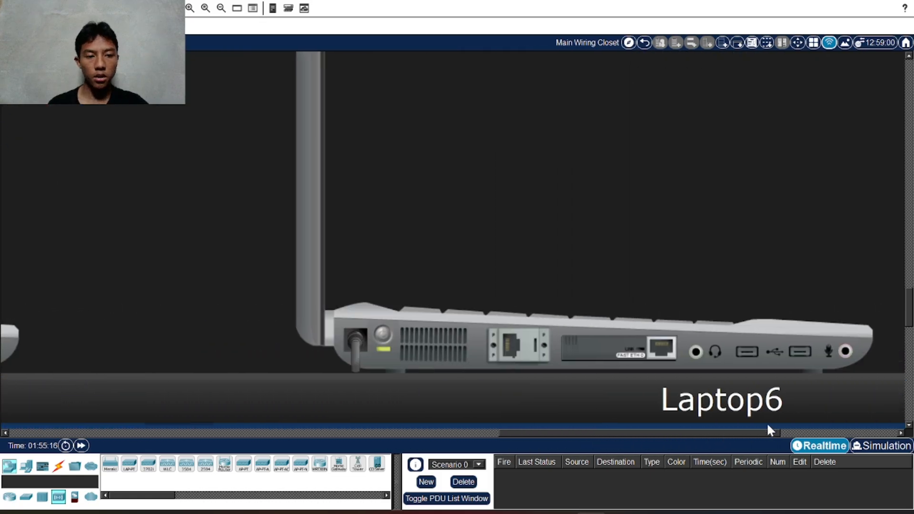
pyautogui.click(450, 333)
pyautogui.click(390, 43)
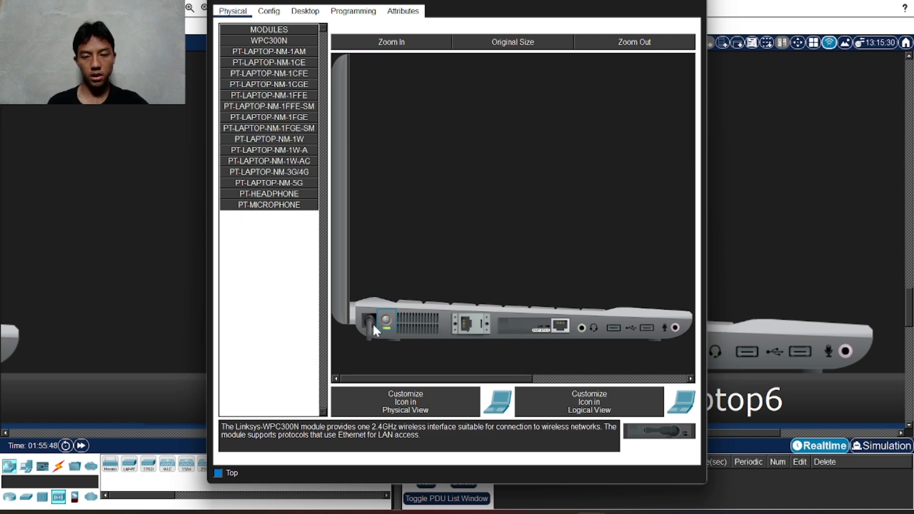
pyautogui.click(387, 316)
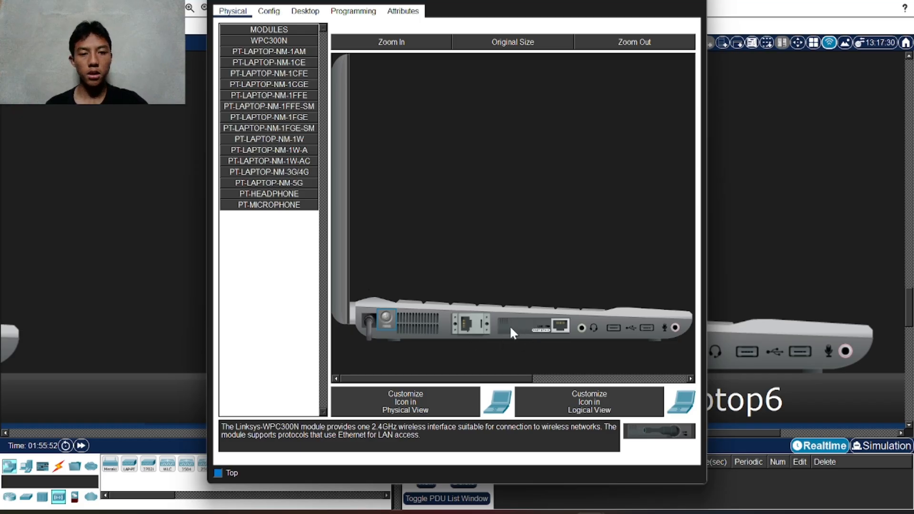
pyautogui.moveTo(530, 329); pyautogui.dragTo(262, 317)
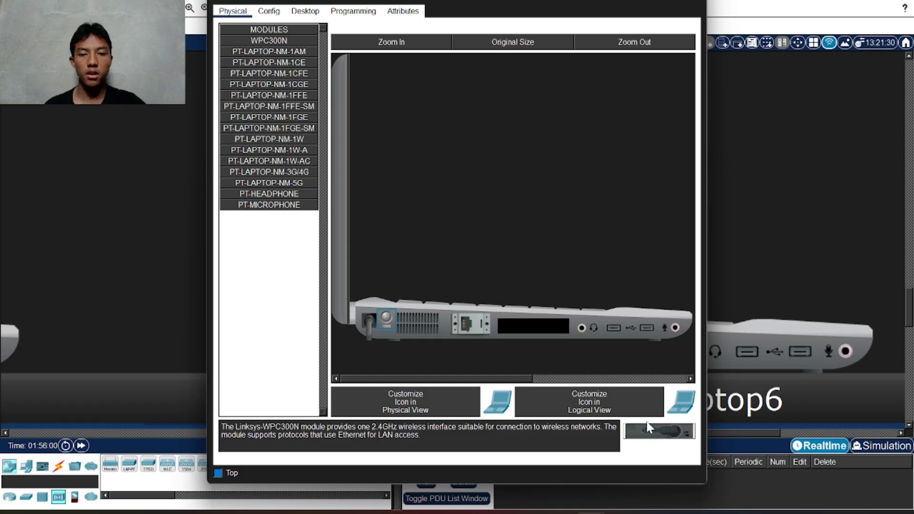
# Step: Install the WPC300N wireless module in Laptop6's empty slot and power the laptop back on
pyautogui.click(282, 42)
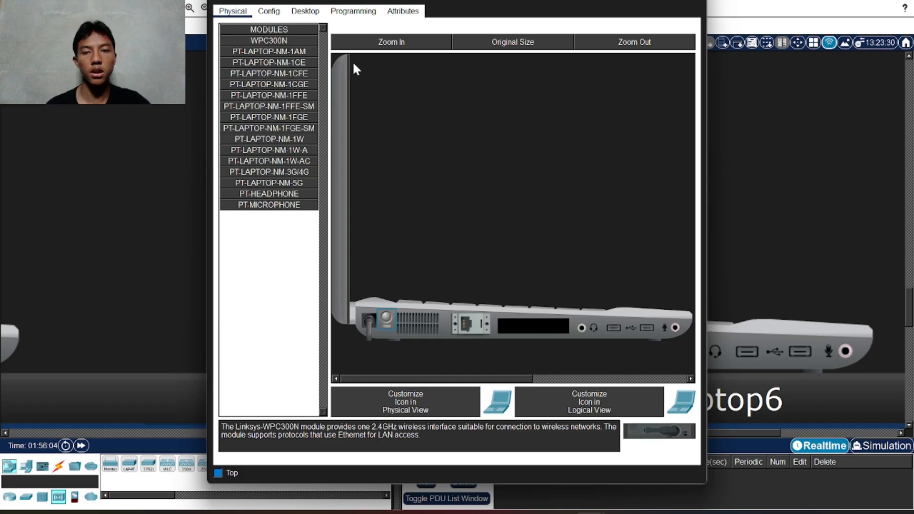
pyautogui.moveTo(658, 430); pyautogui.dragTo(537, 324)
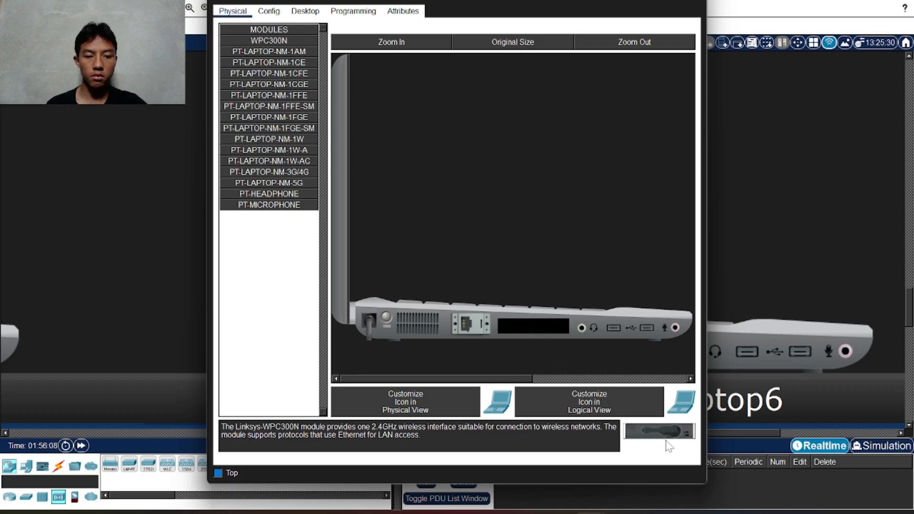
pyautogui.moveTo(657, 426); pyautogui.dragTo(541, 327)
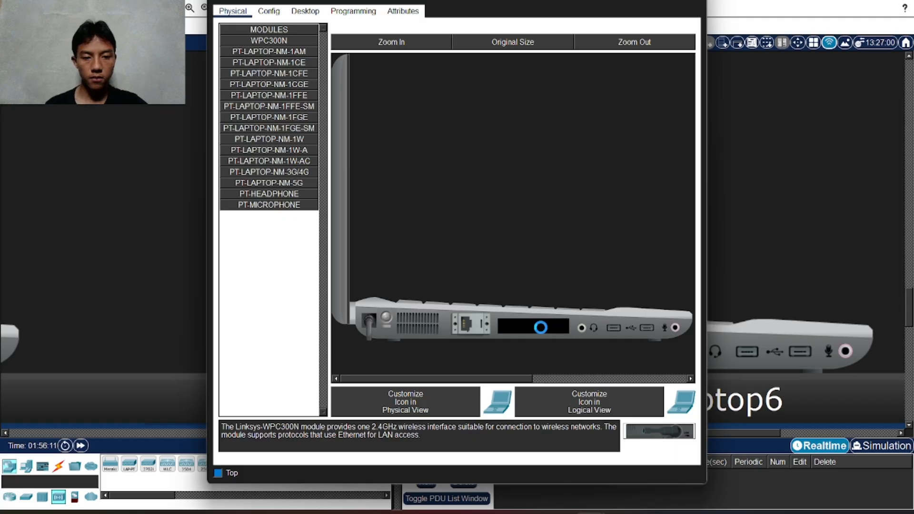
pyautogui.click(387, 316)
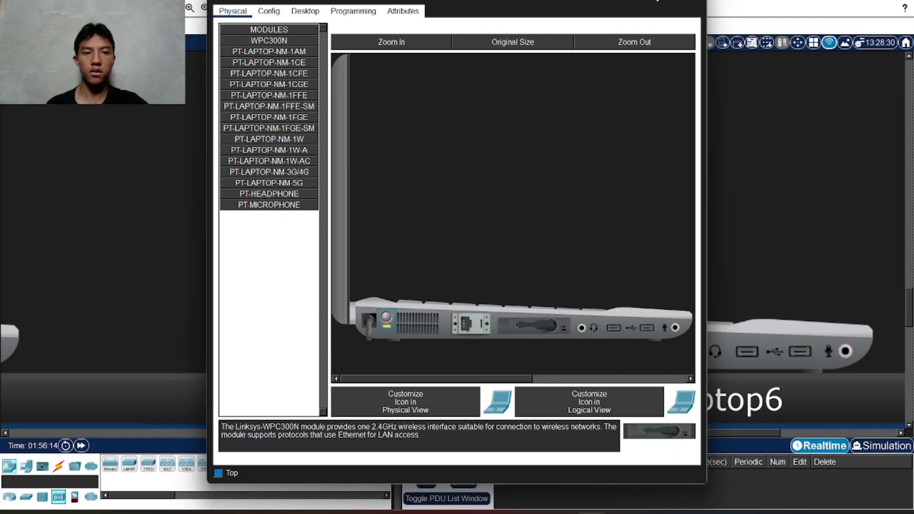
pyautogui.click(694, 1)
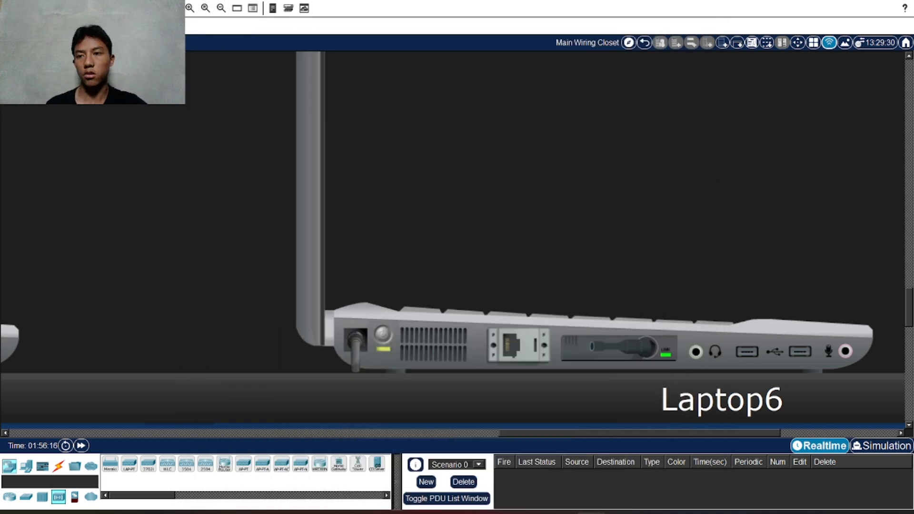
# Step: In the logical workspace, link the access point to Switch3 with an automatically chosen connection and move the access point slightly closer to Laptop6
pyautogui.hotkey('shift', 'l')
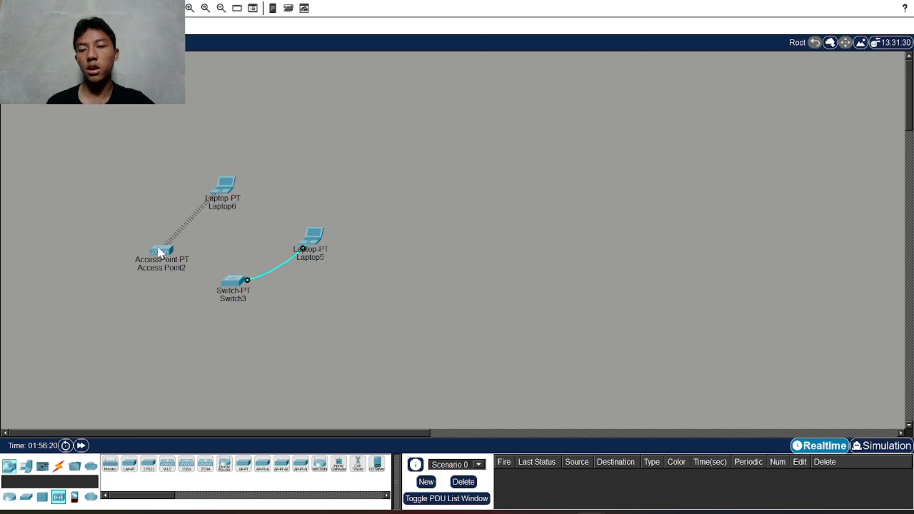
pyautogui.moveTo(159, 252)
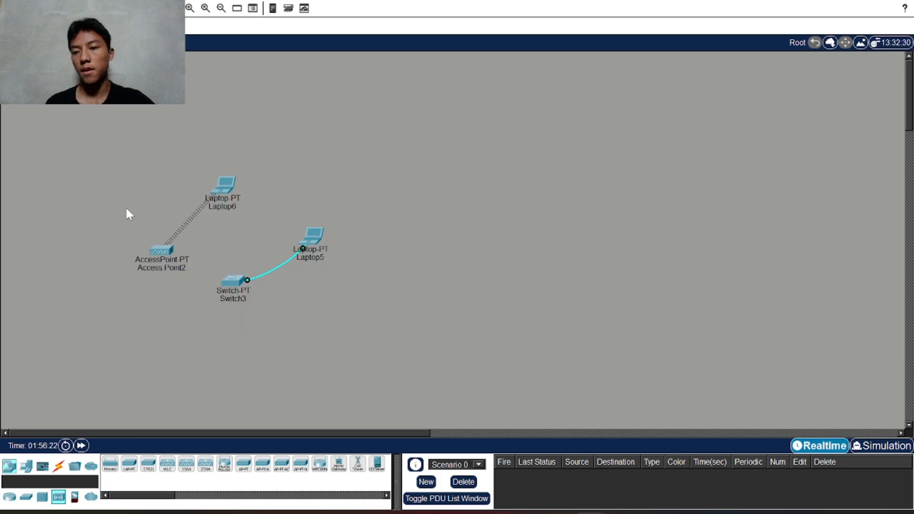
pyautogui.click(58, 466)
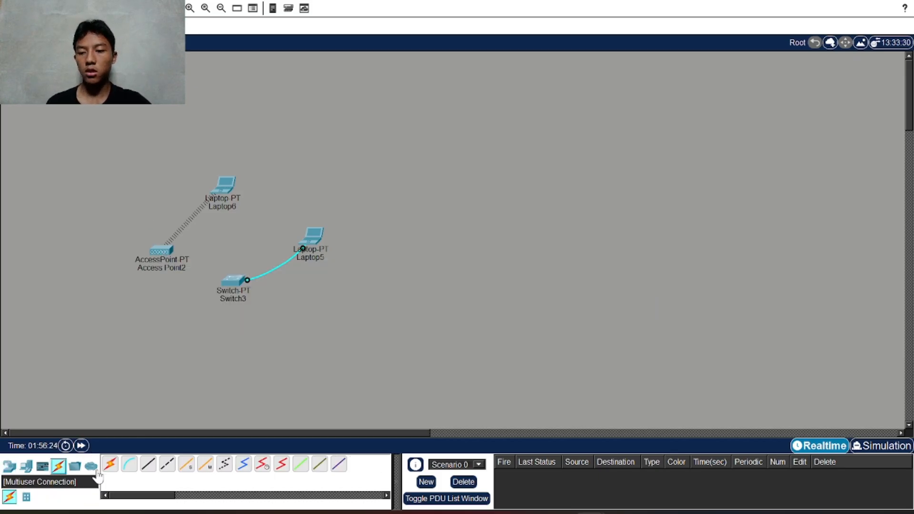
pyautogui.click(147, 465)
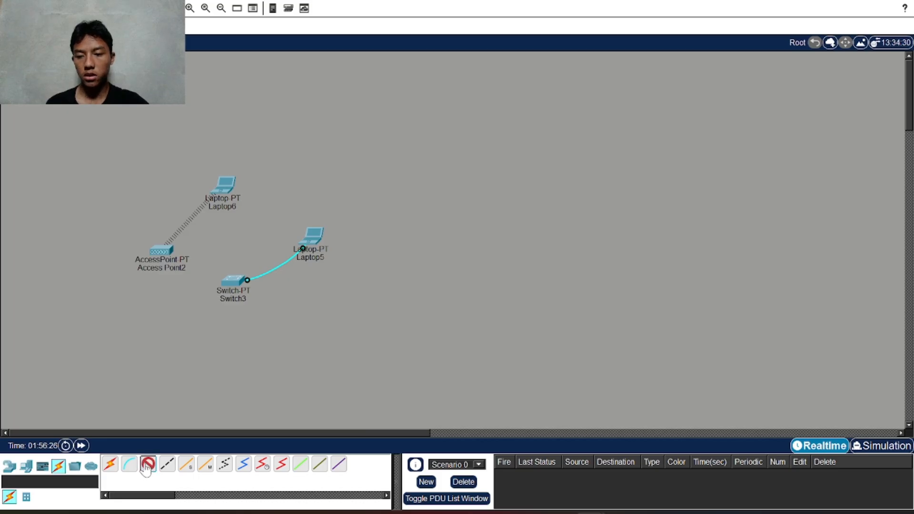
pyautogui.click(110, 468)
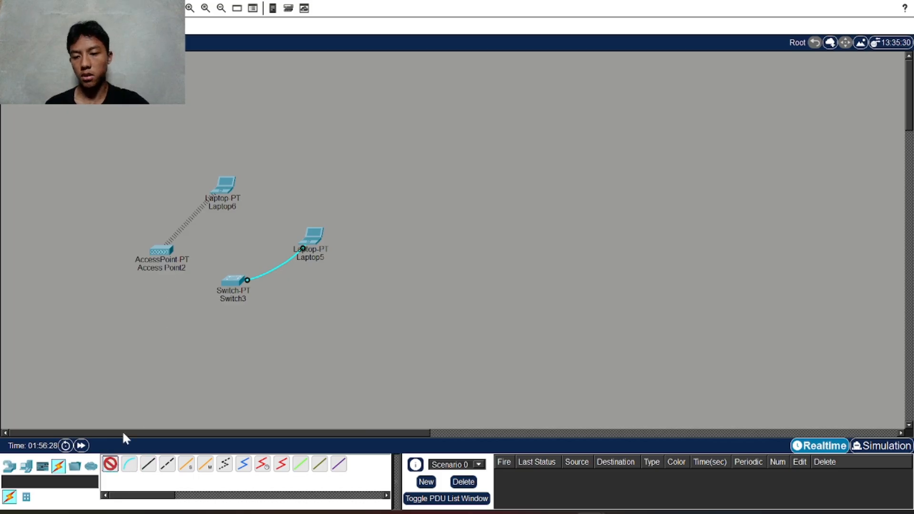
pyautogui.click(182, 262)
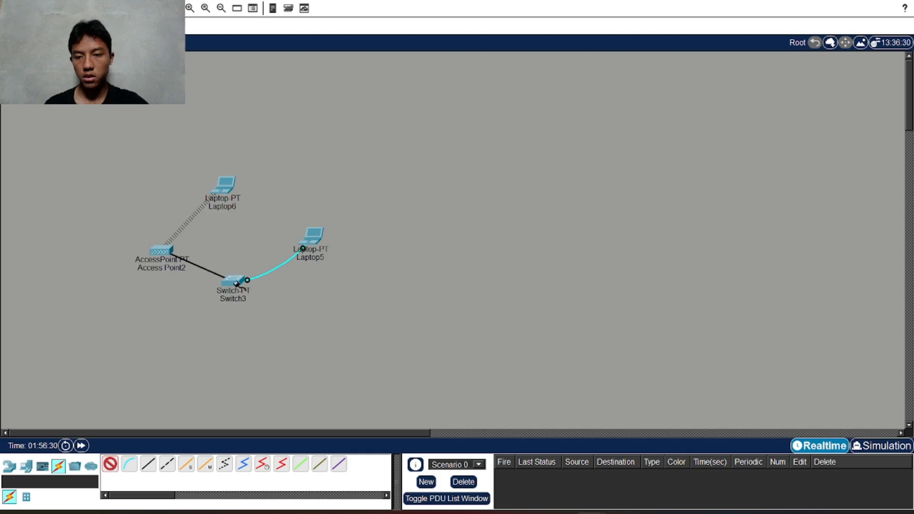
pyautogui.click(236, 281)
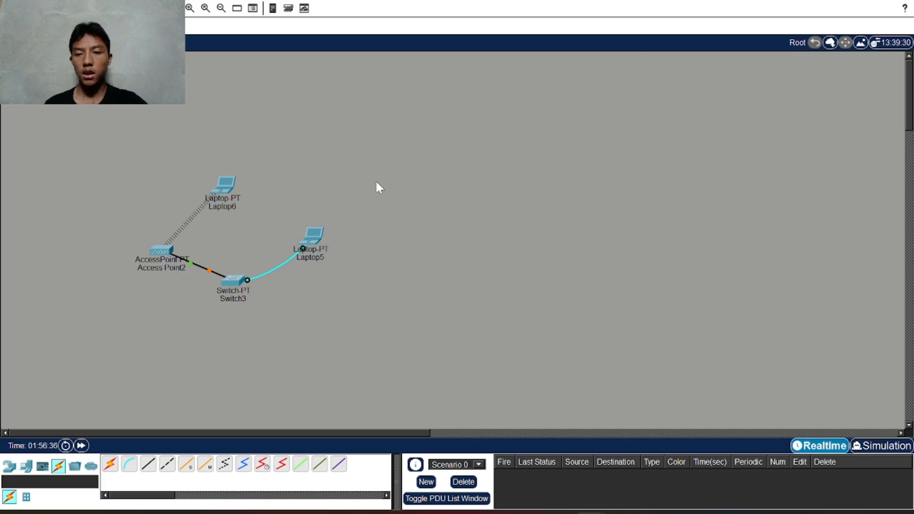
pyautogui.moveTo(159, 249); pyautogui.dragTo(180, 239)
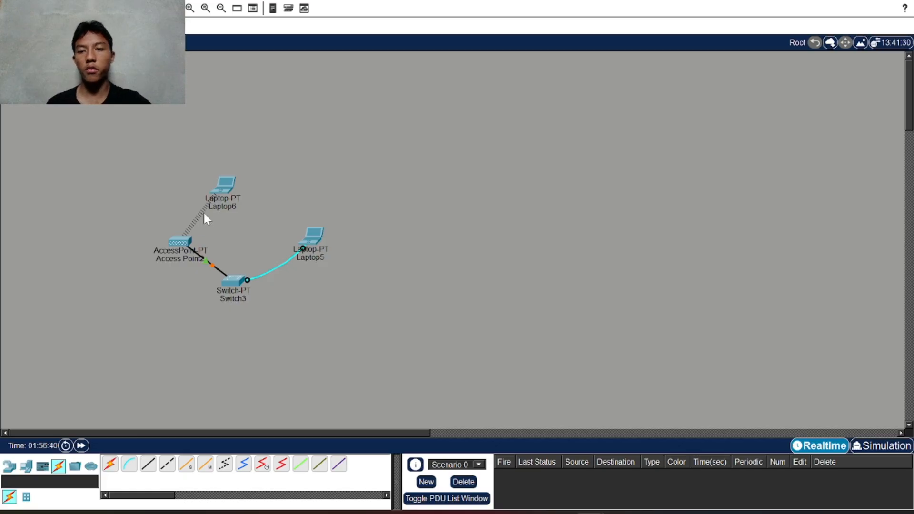
# Step: Open Switch3 and examine its FastEthernet0/1 and FastEthernet1/1 interface configuration and its global settings
pyautogui.click(236, 281)
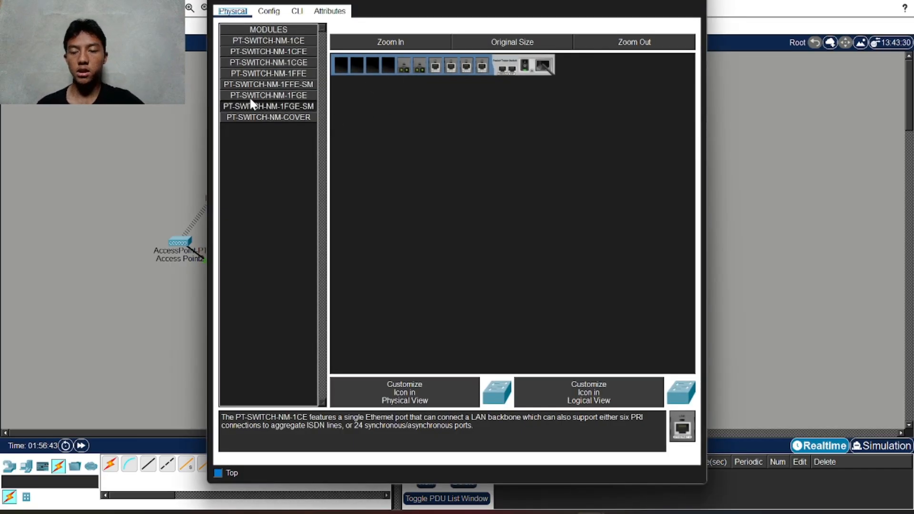
pyautogui.click(268, 11)
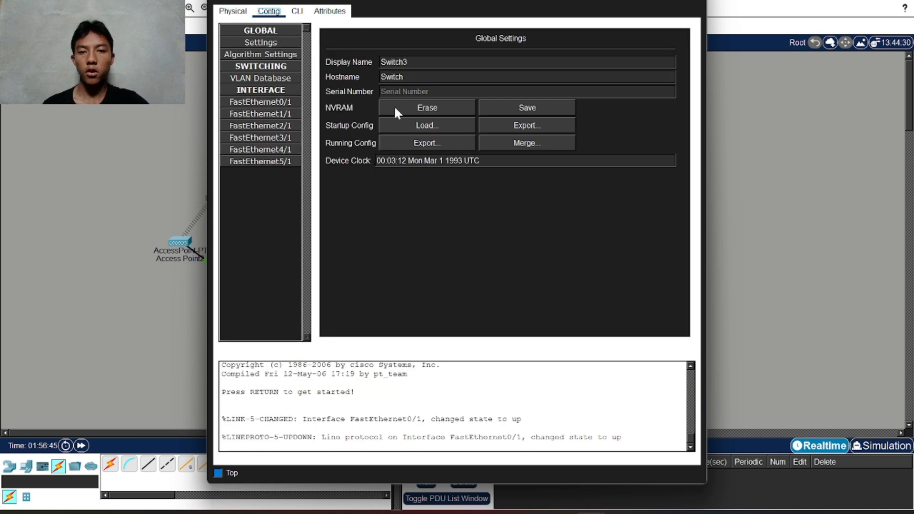
pyautogui.click(261, 103)
pyautogui.click(262, 114)
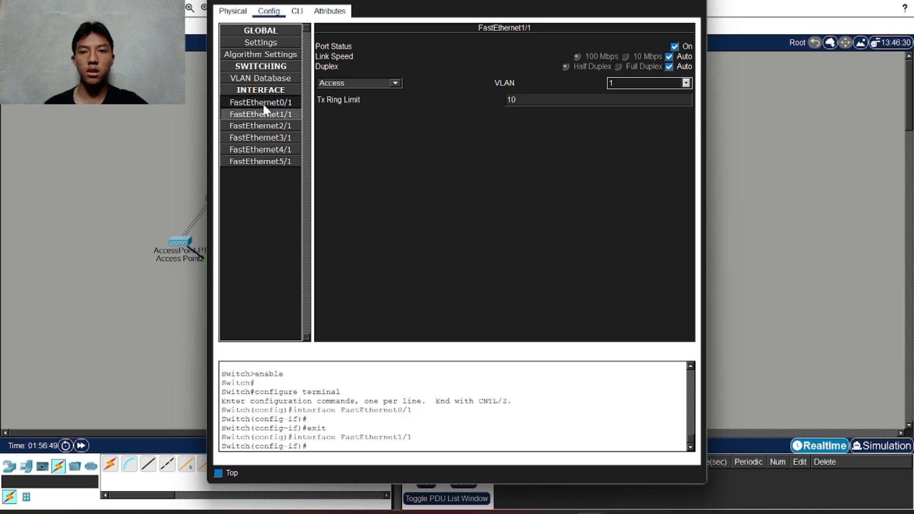
pyautogui.click(272, 104)
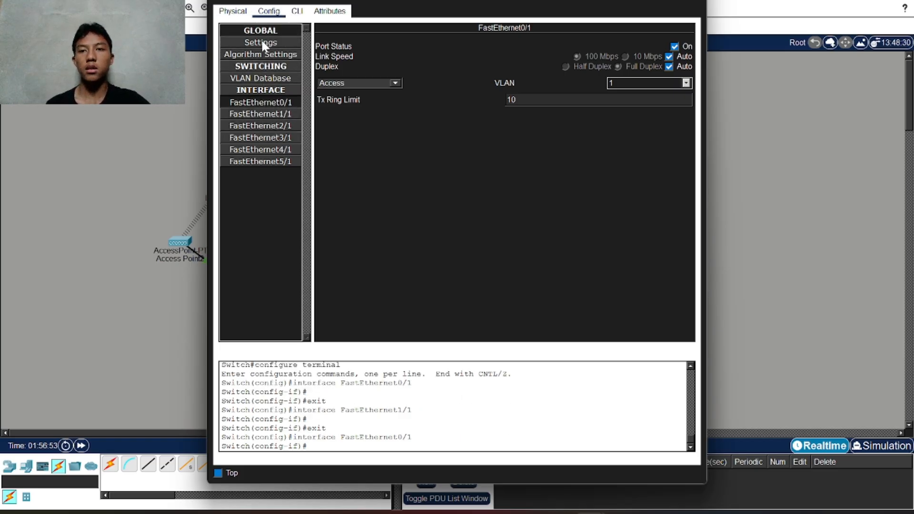
pyautogui.click(232, 43)
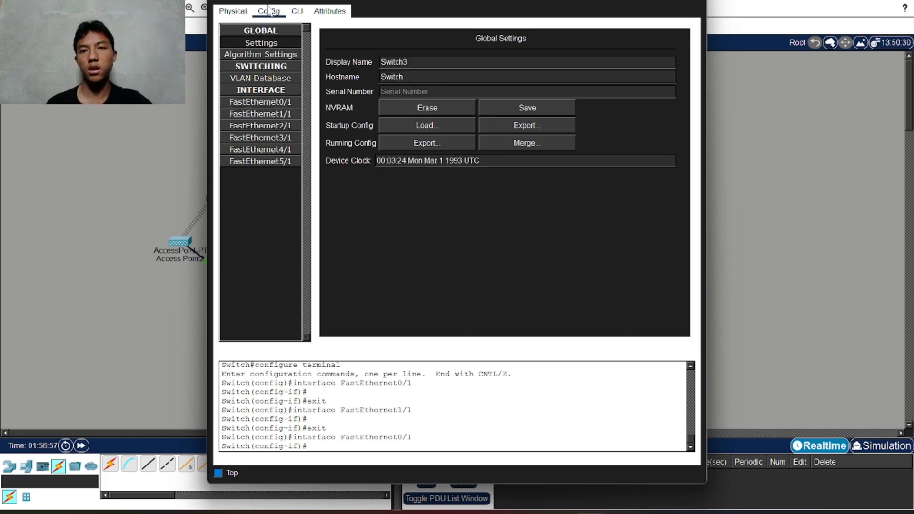
# Step: Review Switch3's command-line interface output, from the boot messages to the interface configuration commands
pyautogui.click(297, 12)
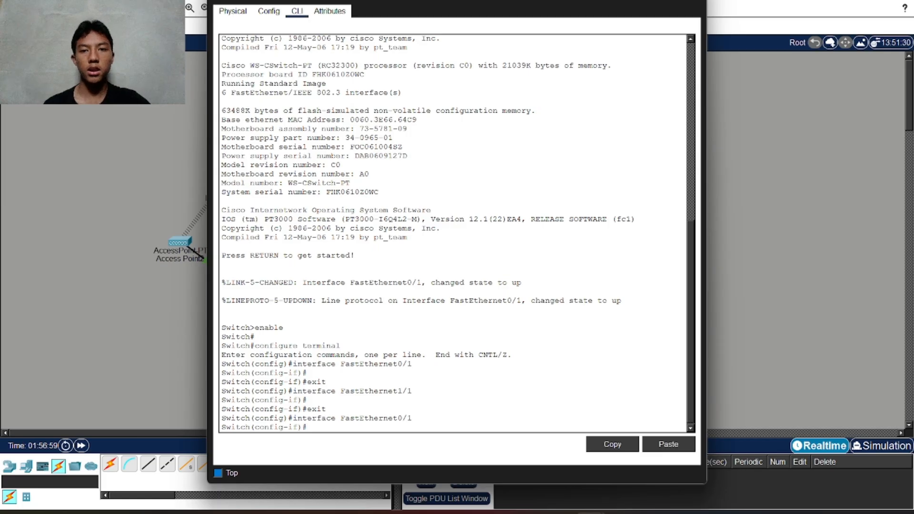
pyautogui.click(425, 28)
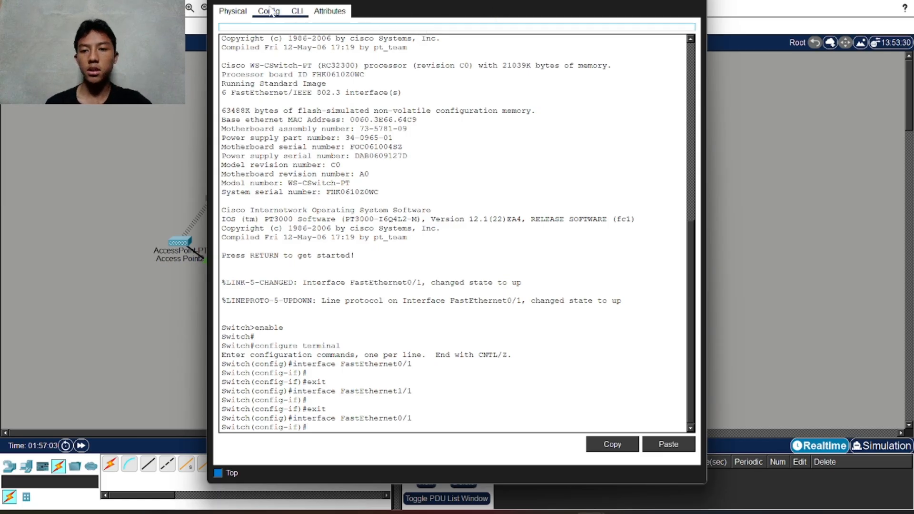
pyautogui.scroll(2, 452, 233)
pyautogui.scroll(10, 452, 233)
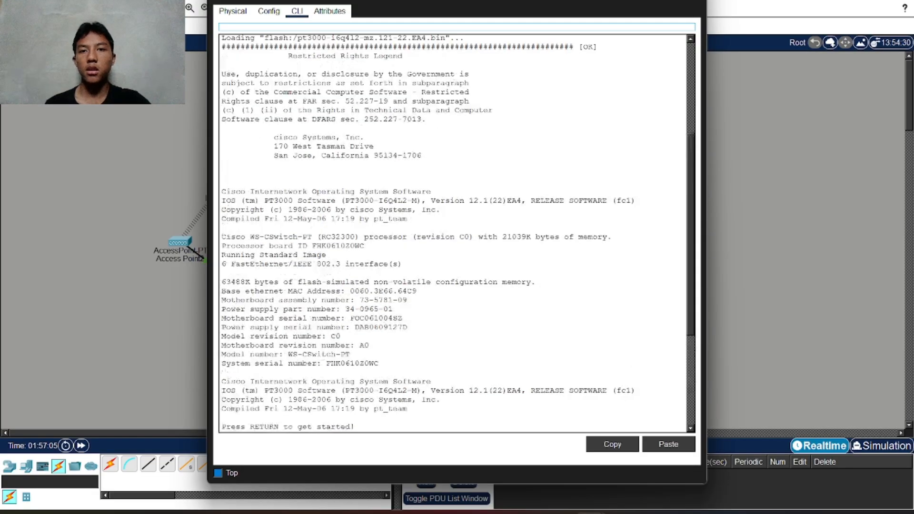
pyautogui.scroll(-12, 452, 233)
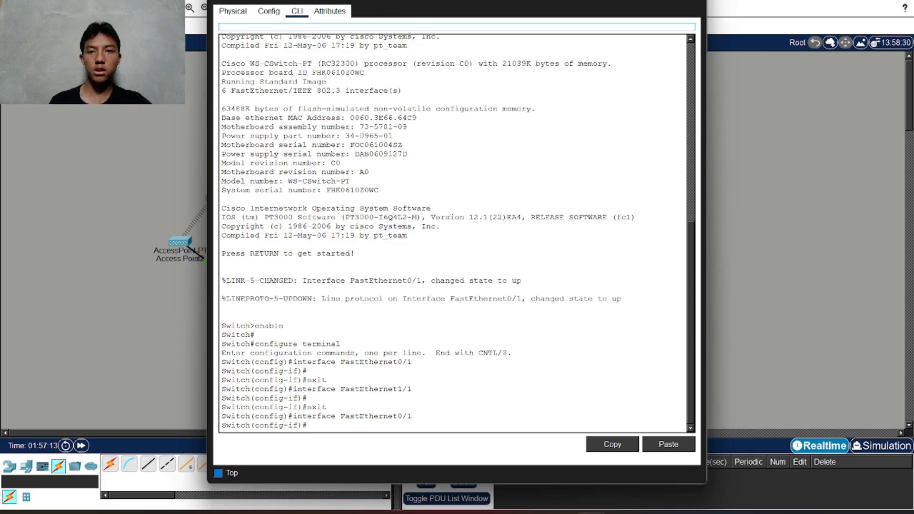
pyautogui.moveTo(312, 1)
pyautogui.mouseDown()
pyautogui.moveTo(476, 6)
pyautogui.moveTo(323, 4)
pyautogui.mouseUp()
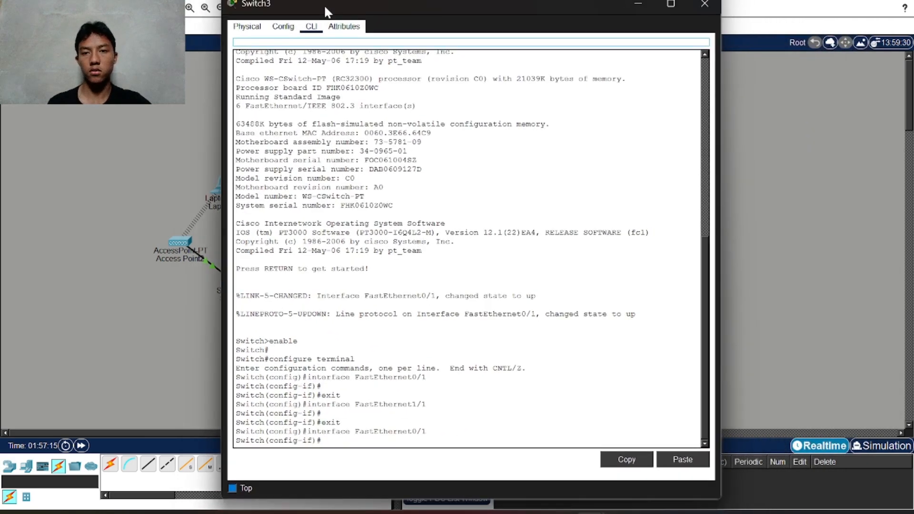
pyautogui.click(310, 30)
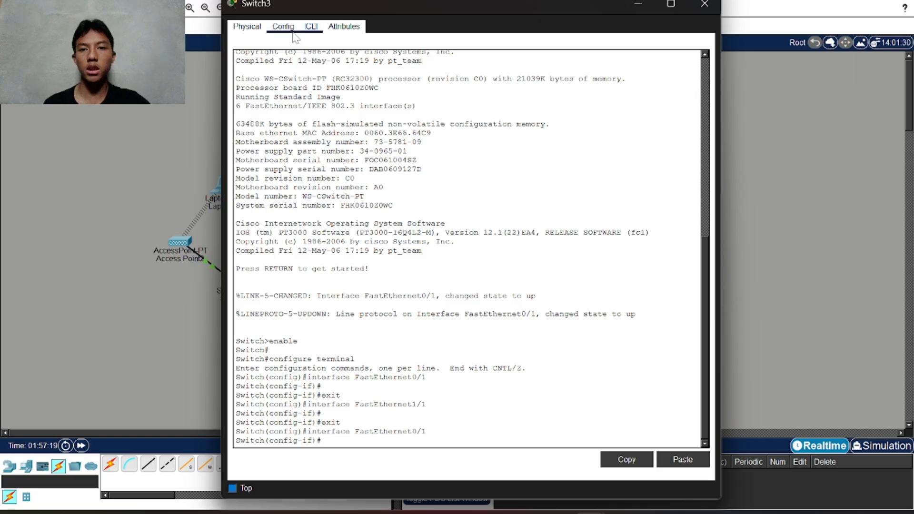